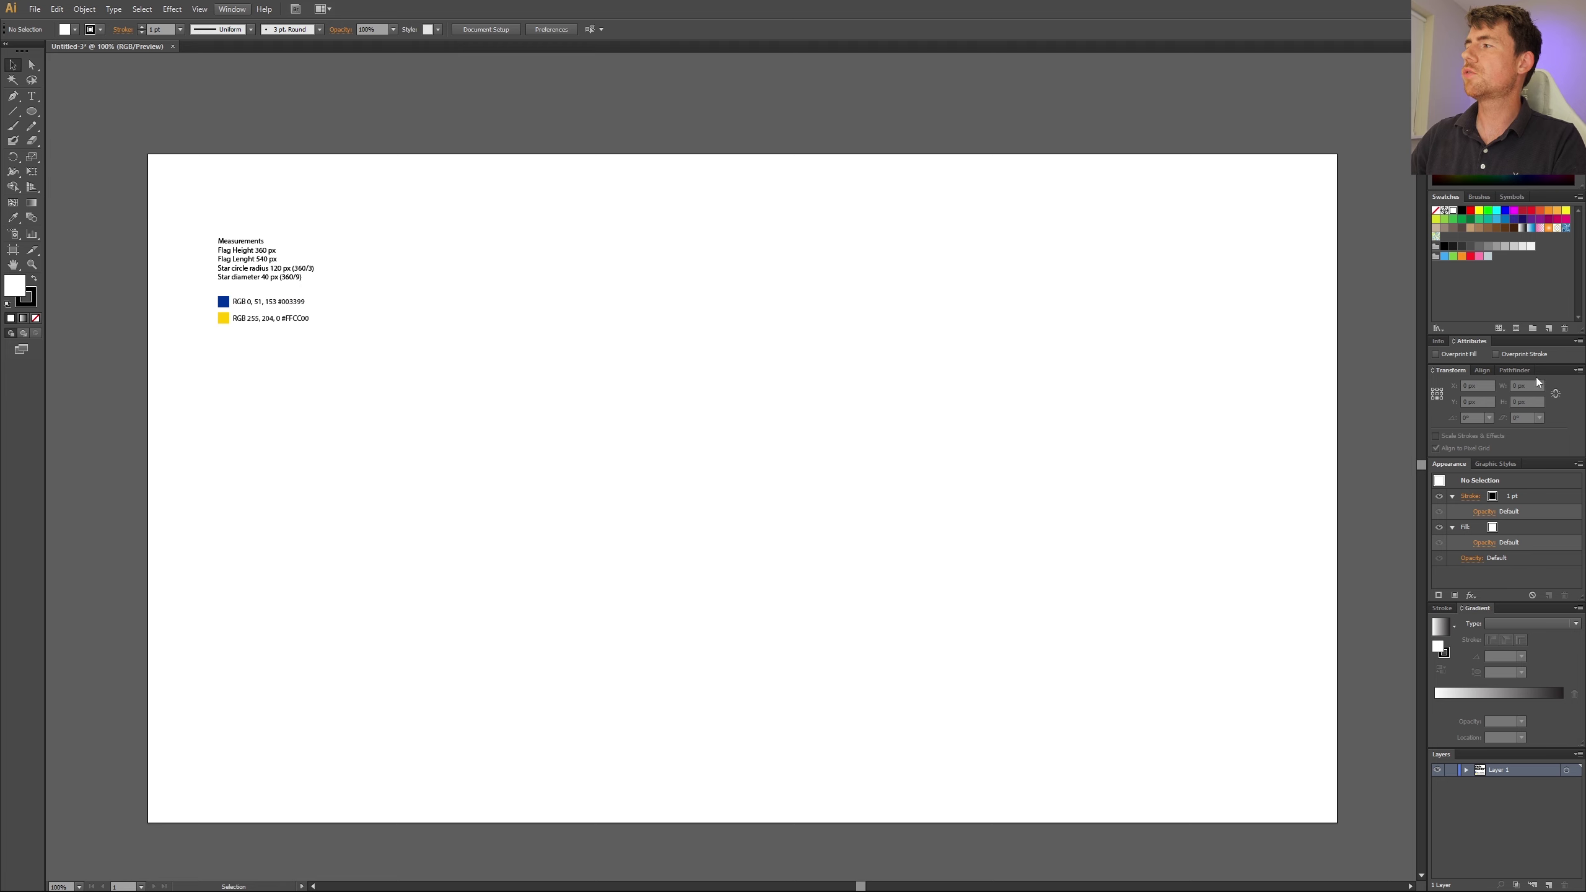
Step: Turn off aligning new objects to the pixel grid
left_click(1578, 370)
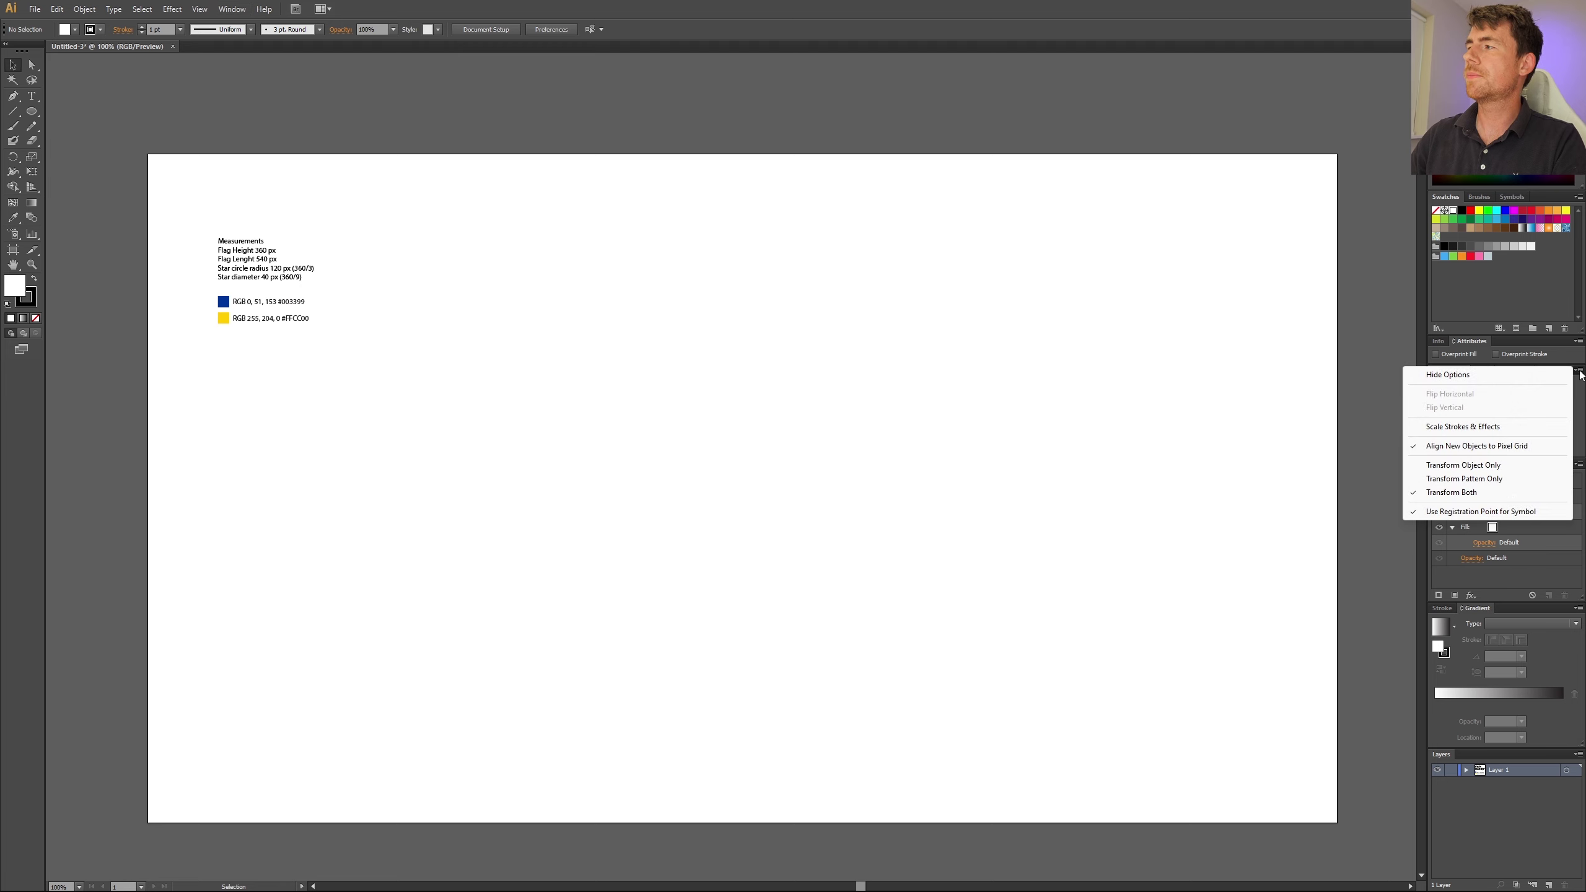
left_click(1422, 446)
left_click(1578, 370)
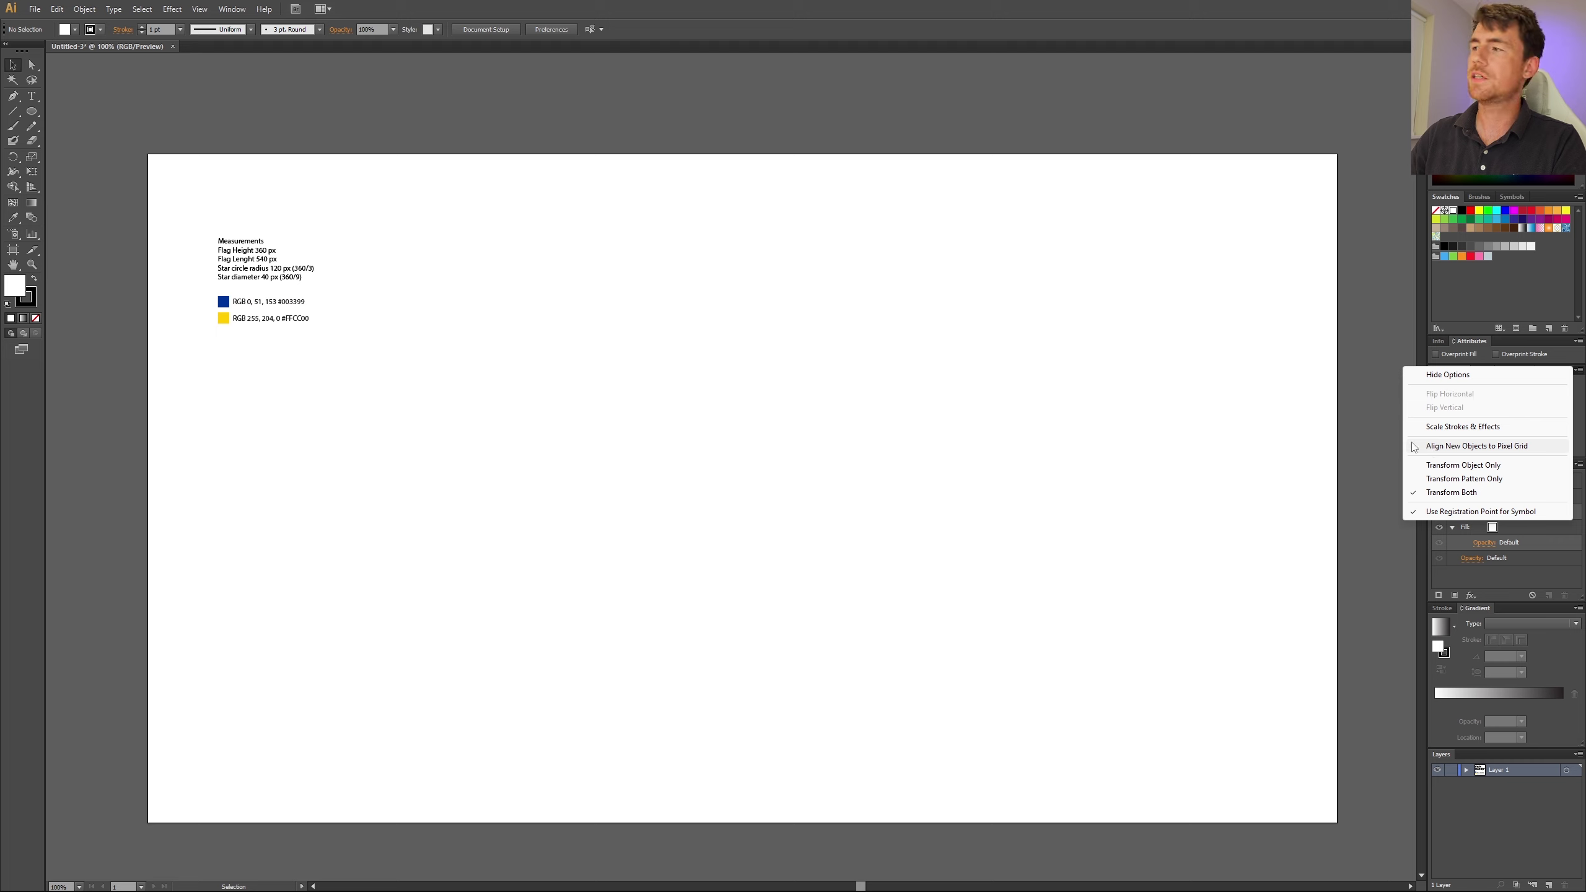
left_click(1059, 448)
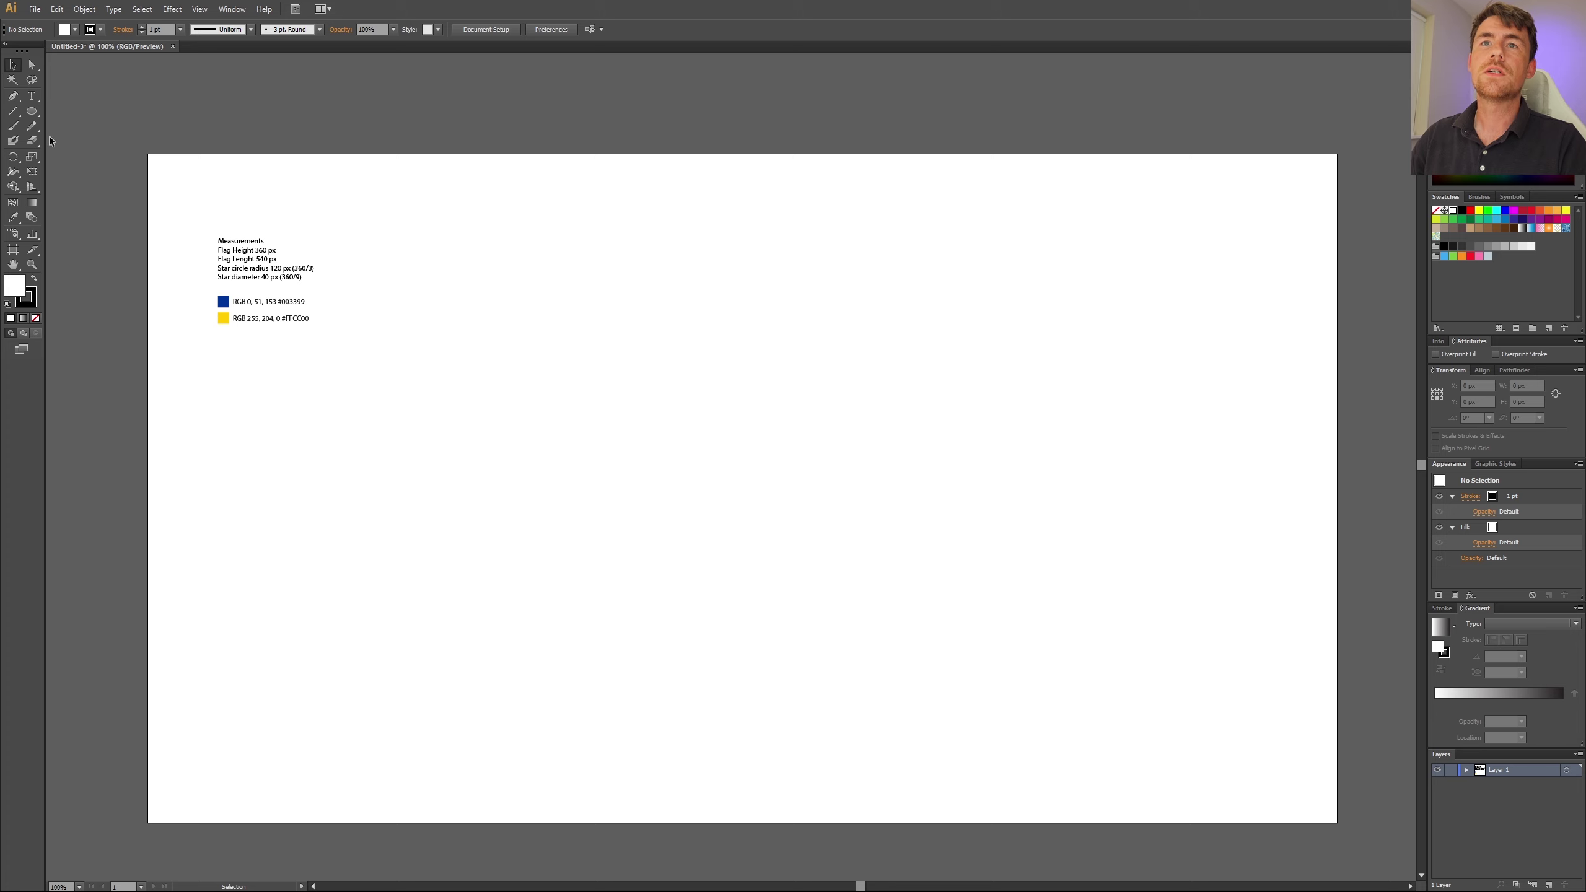
Step: Draw a rectangle in the middle of the artboard and set its size to 540 px wide by 360 px high
left_click(32, 112)
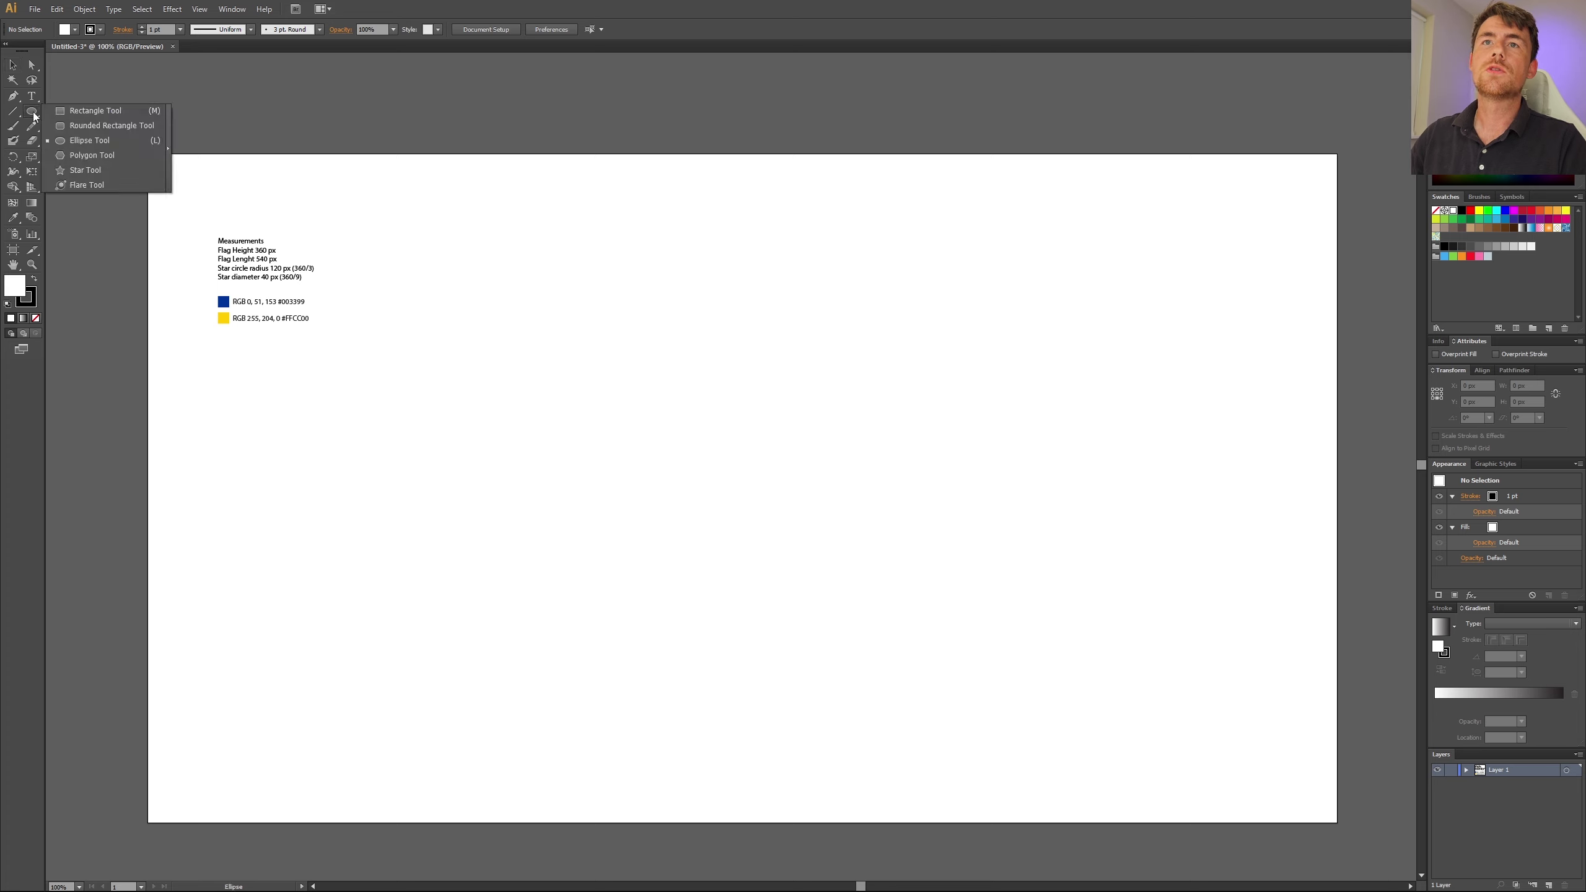
left_click(74, 112)
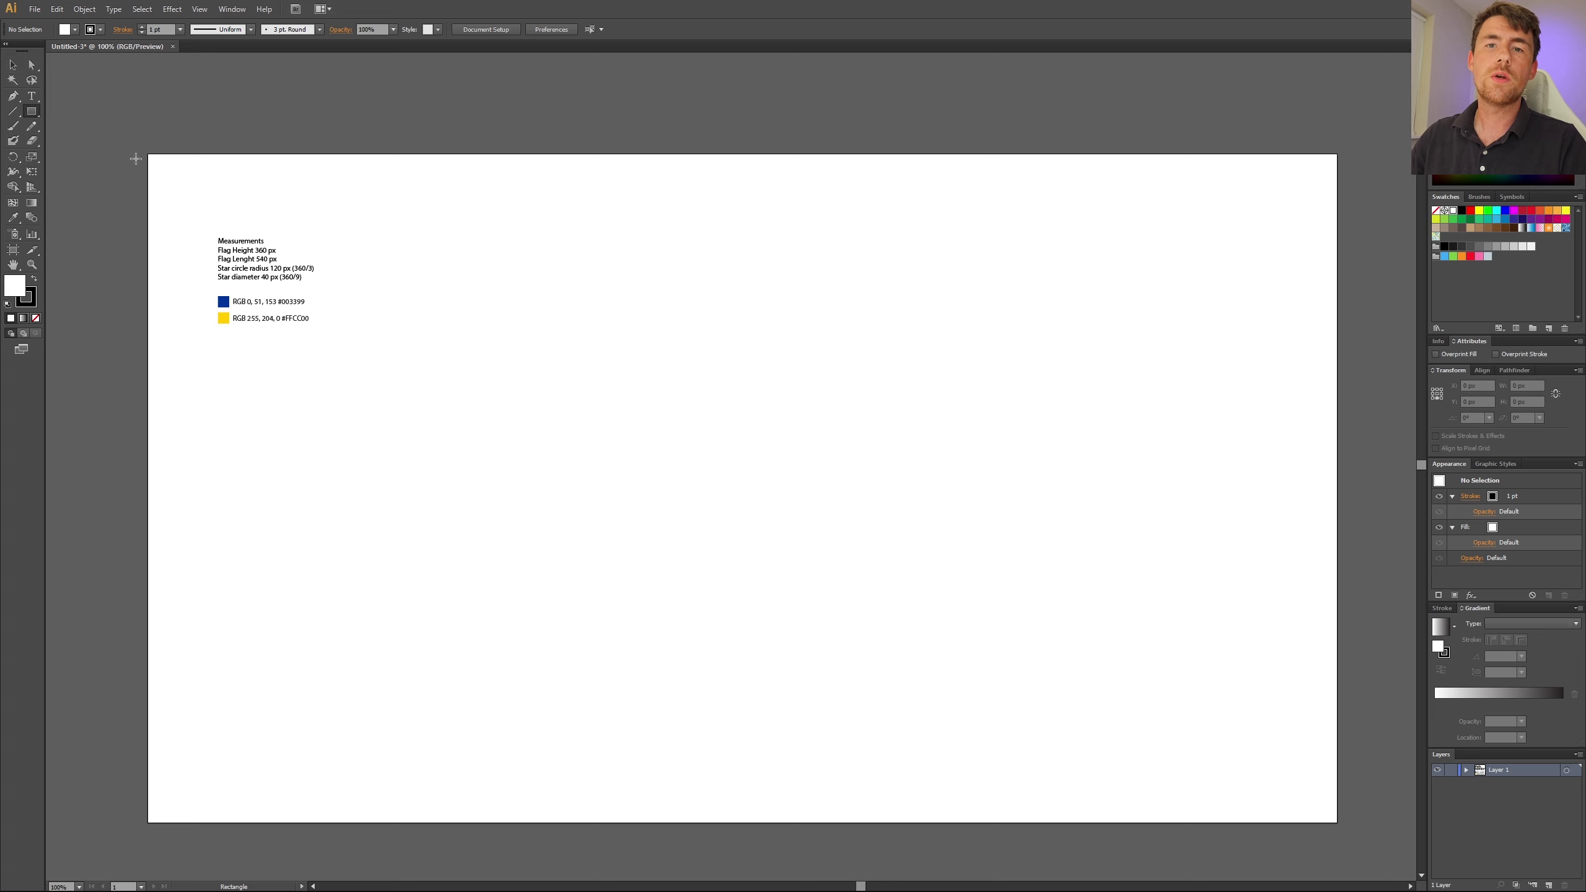
left_click_drag(652, 407, 926, 546)
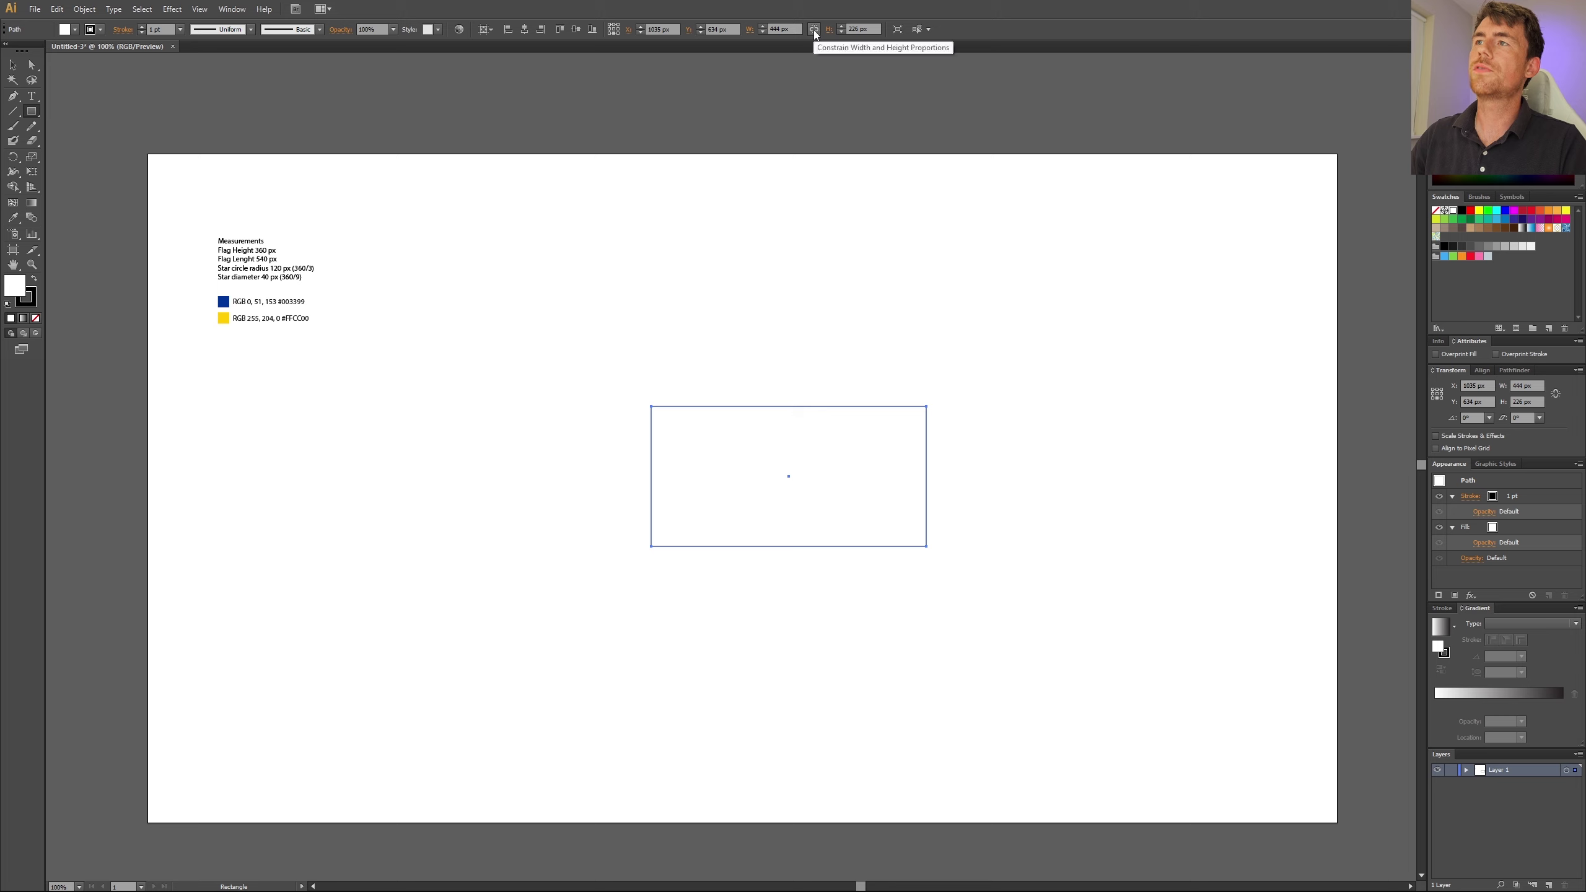
left_click(861, 29)
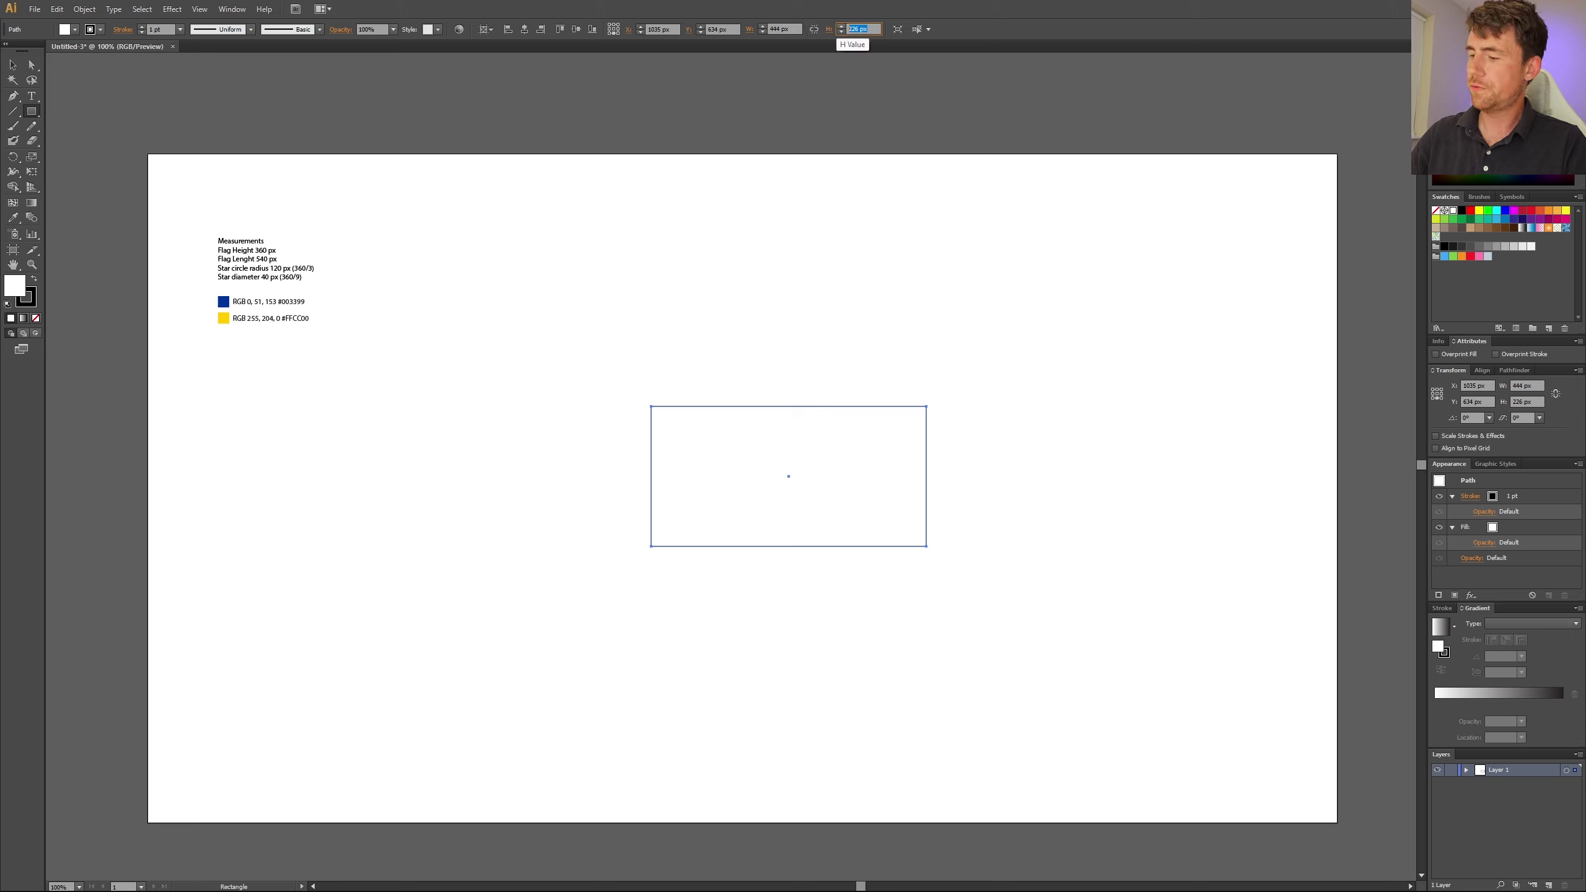
left_click(798, 29)
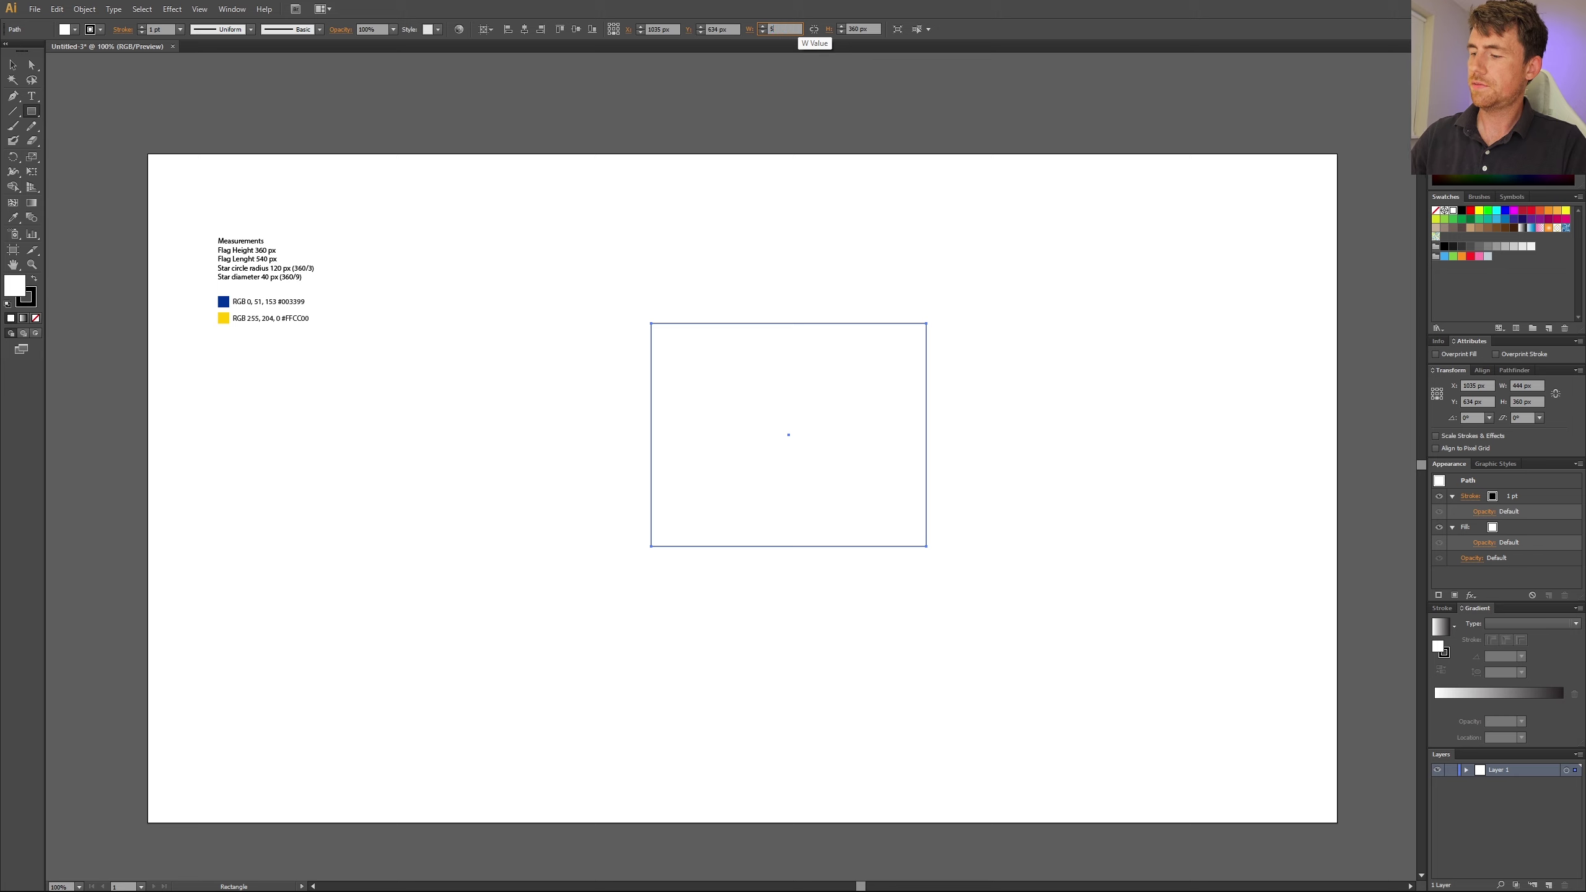
type("540")
key("Return")
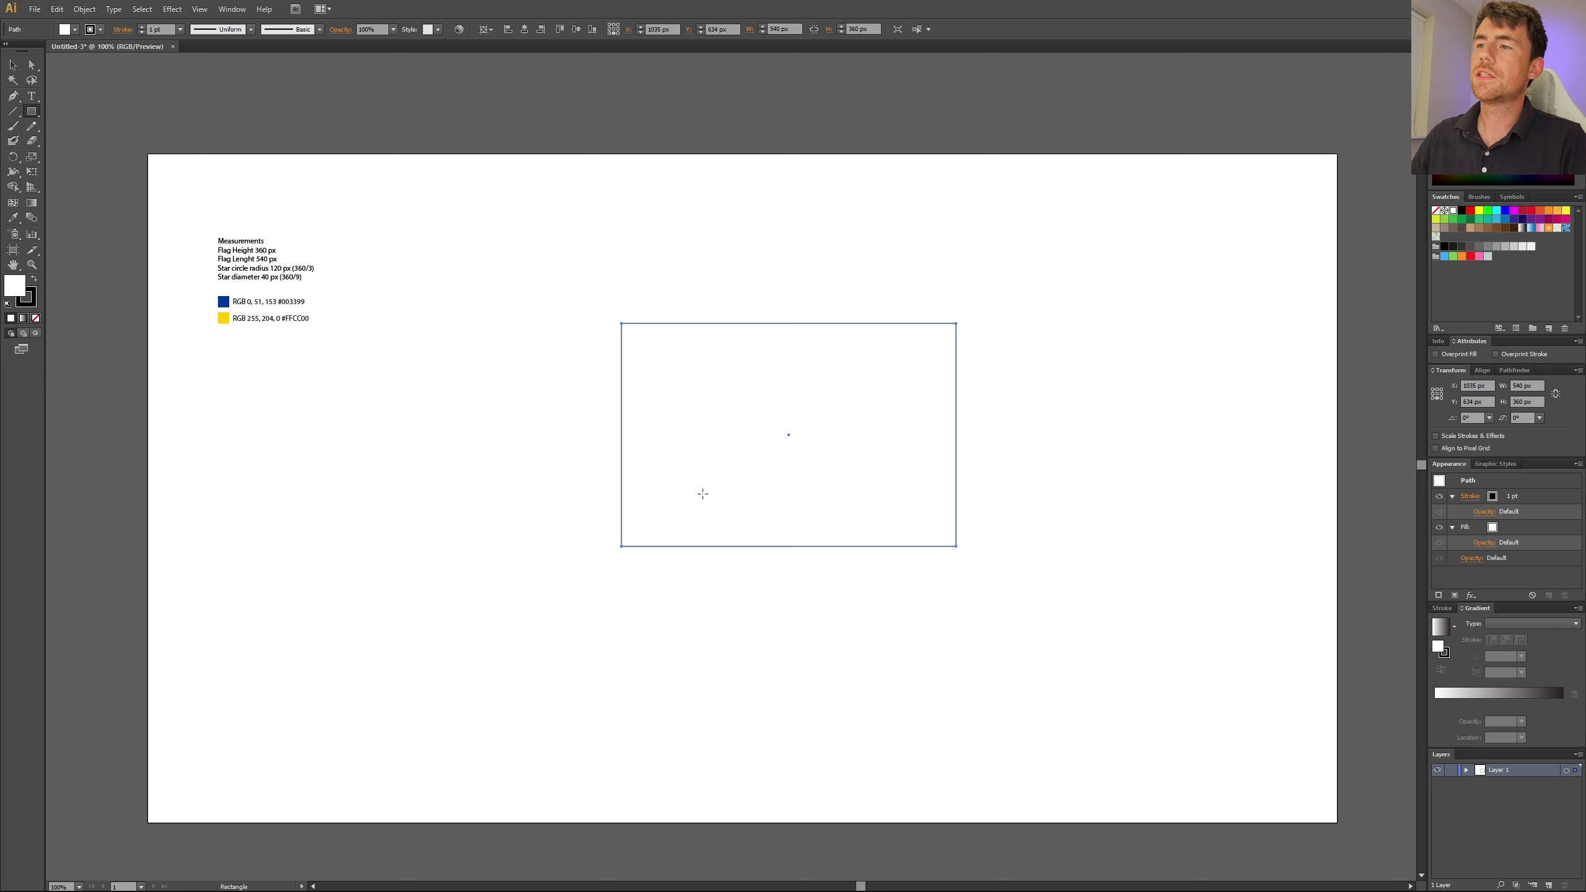
Step: Remove the rectangle's stroke and fill it with the blue #003399 sampled from the reference square using the Eyedropper
left_click(36, 319)
left_click(17, 288)
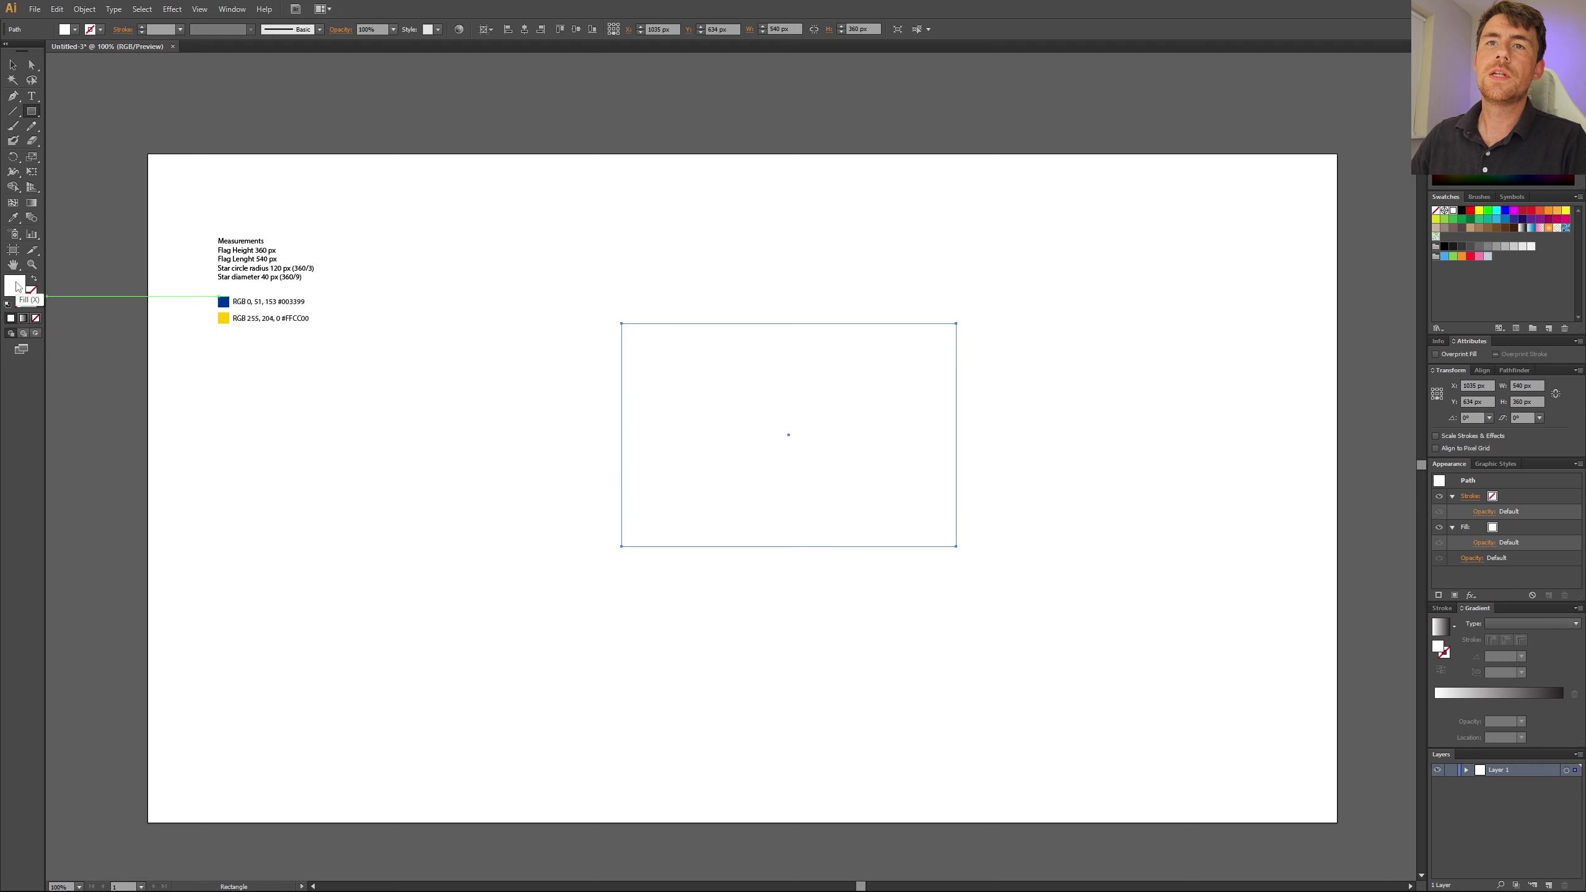
left_click(12, 219)
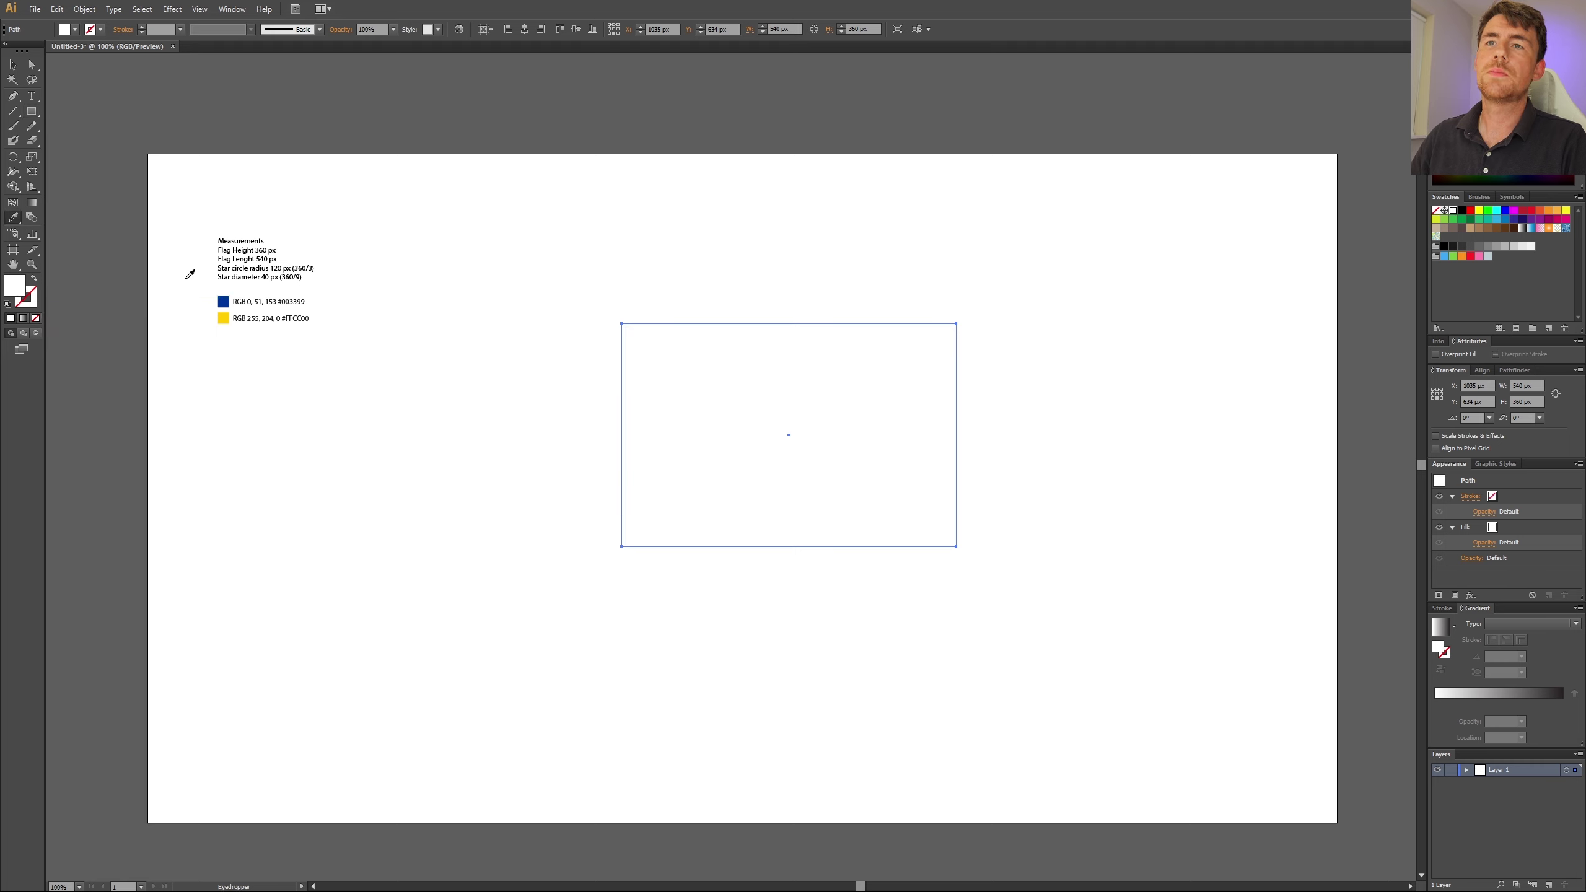
left_click(223, 302)
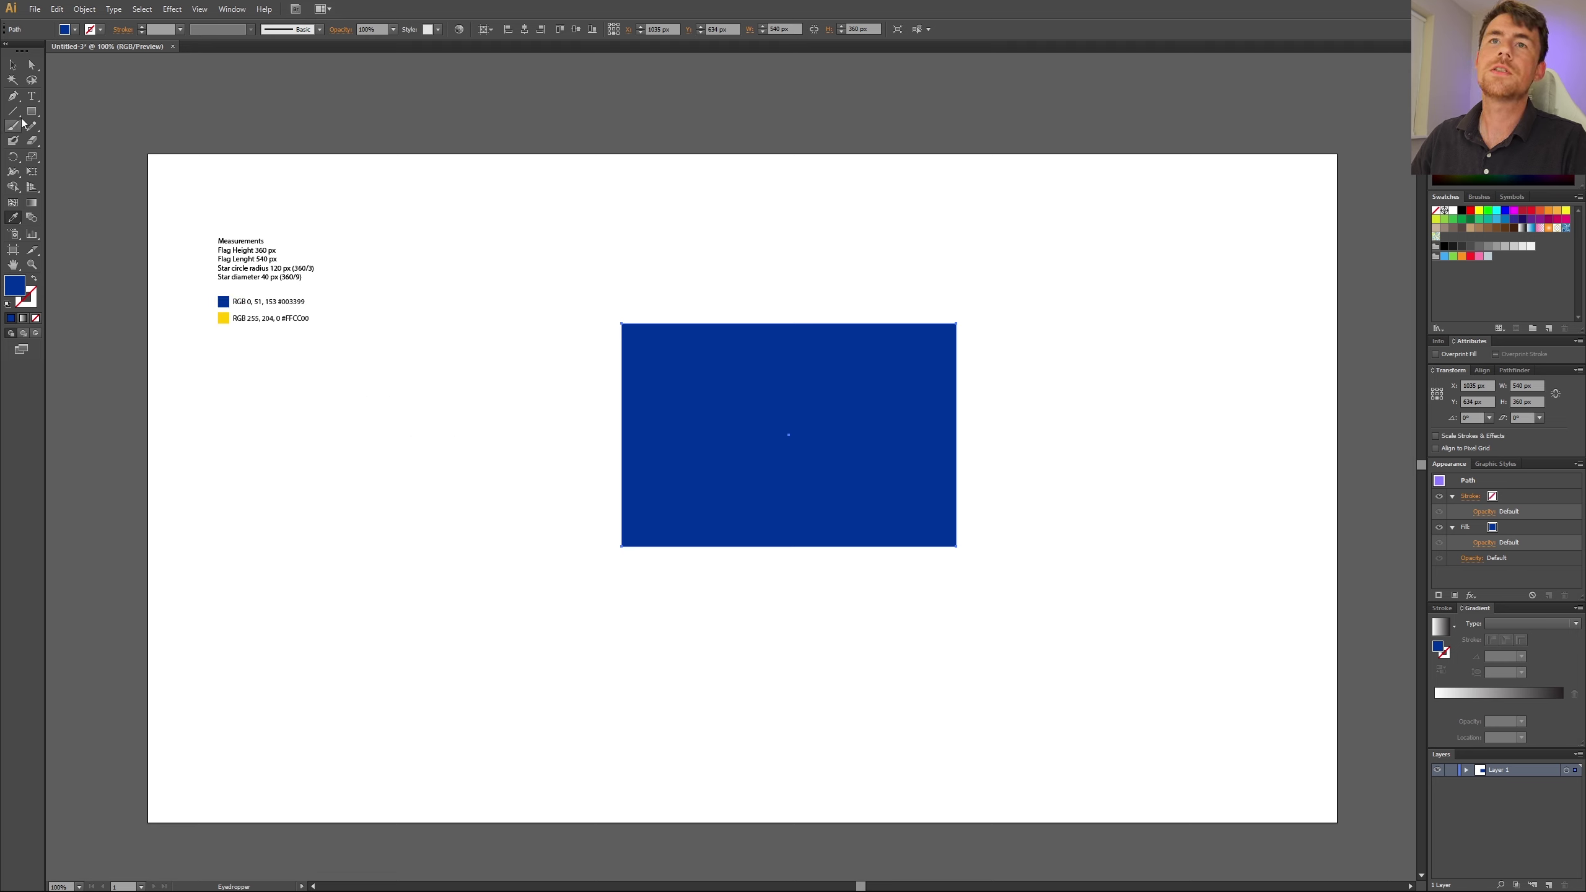
Step: Draw a five-pointed star about 110 px wide beside the rectangle and fill it with the yellow sampled from the reference square
left_click_drag(31, 111, 92, 174)
left_click_drag(439, 376, 463, 404)
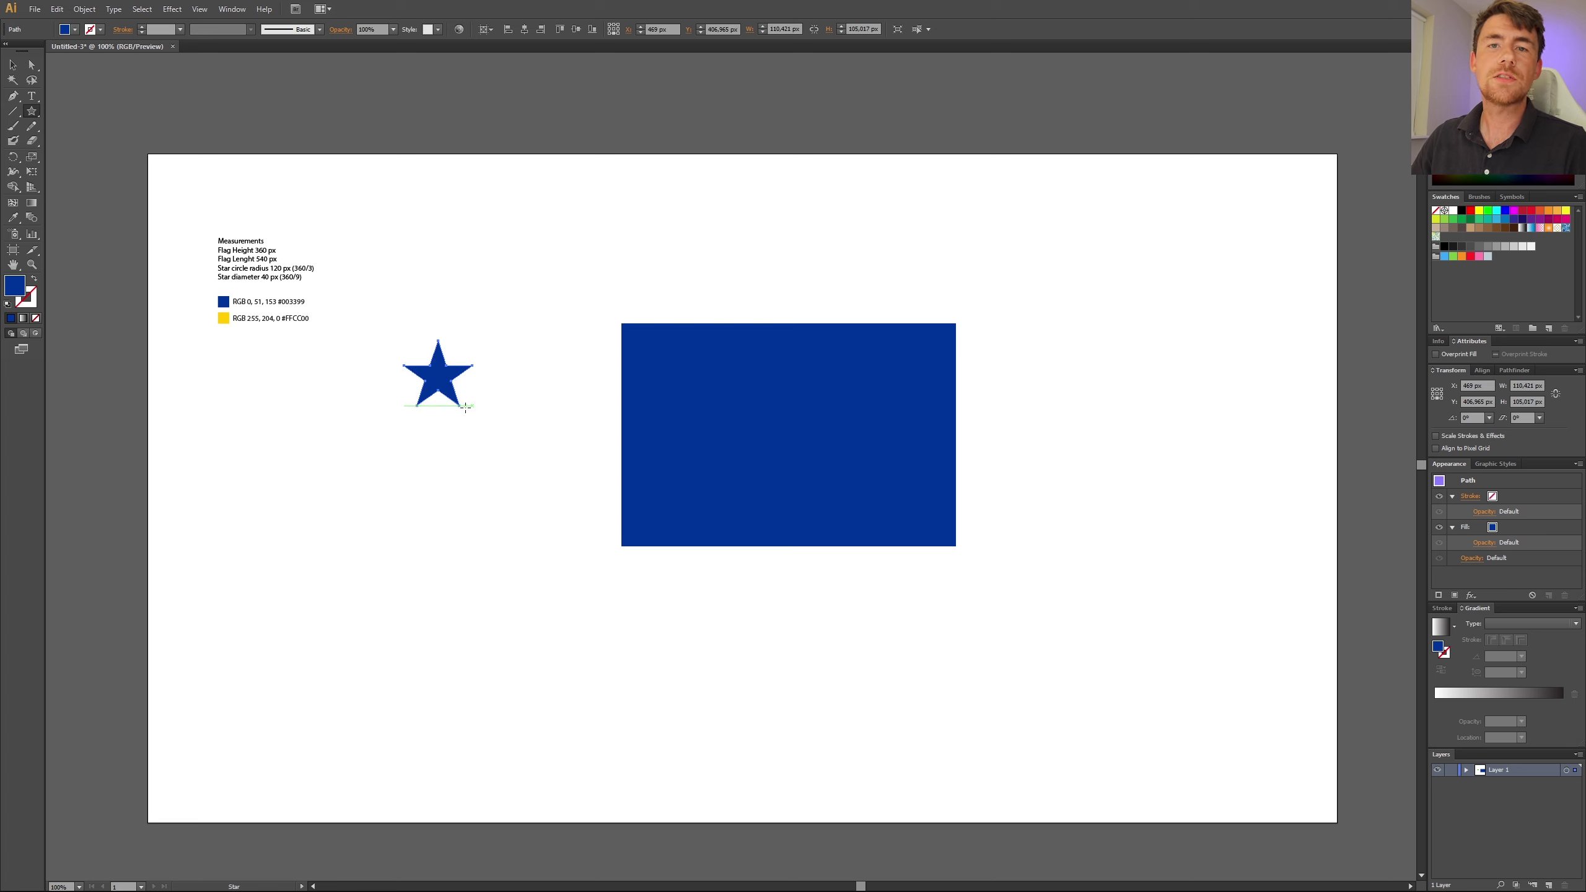
left_click(10, 220)
left_click(226, 315)
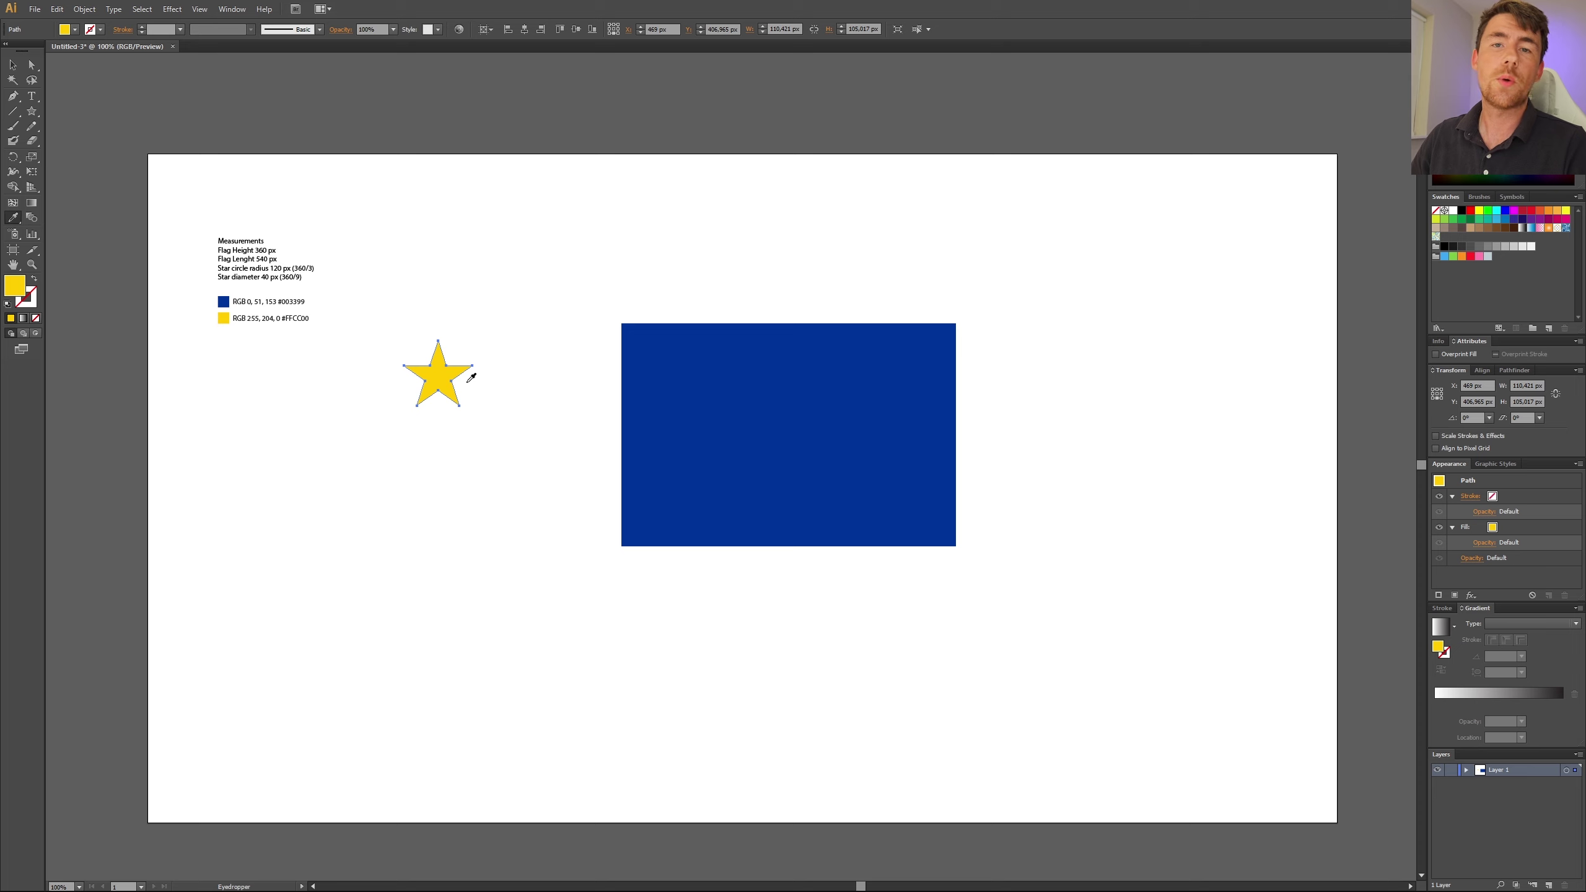
Step: Draw three 1 pt black lines without fill from the star's top, left and right tips to their opposite inner corners
left_click(34, 265)
left_click_drag(354, 304, 531, 468)
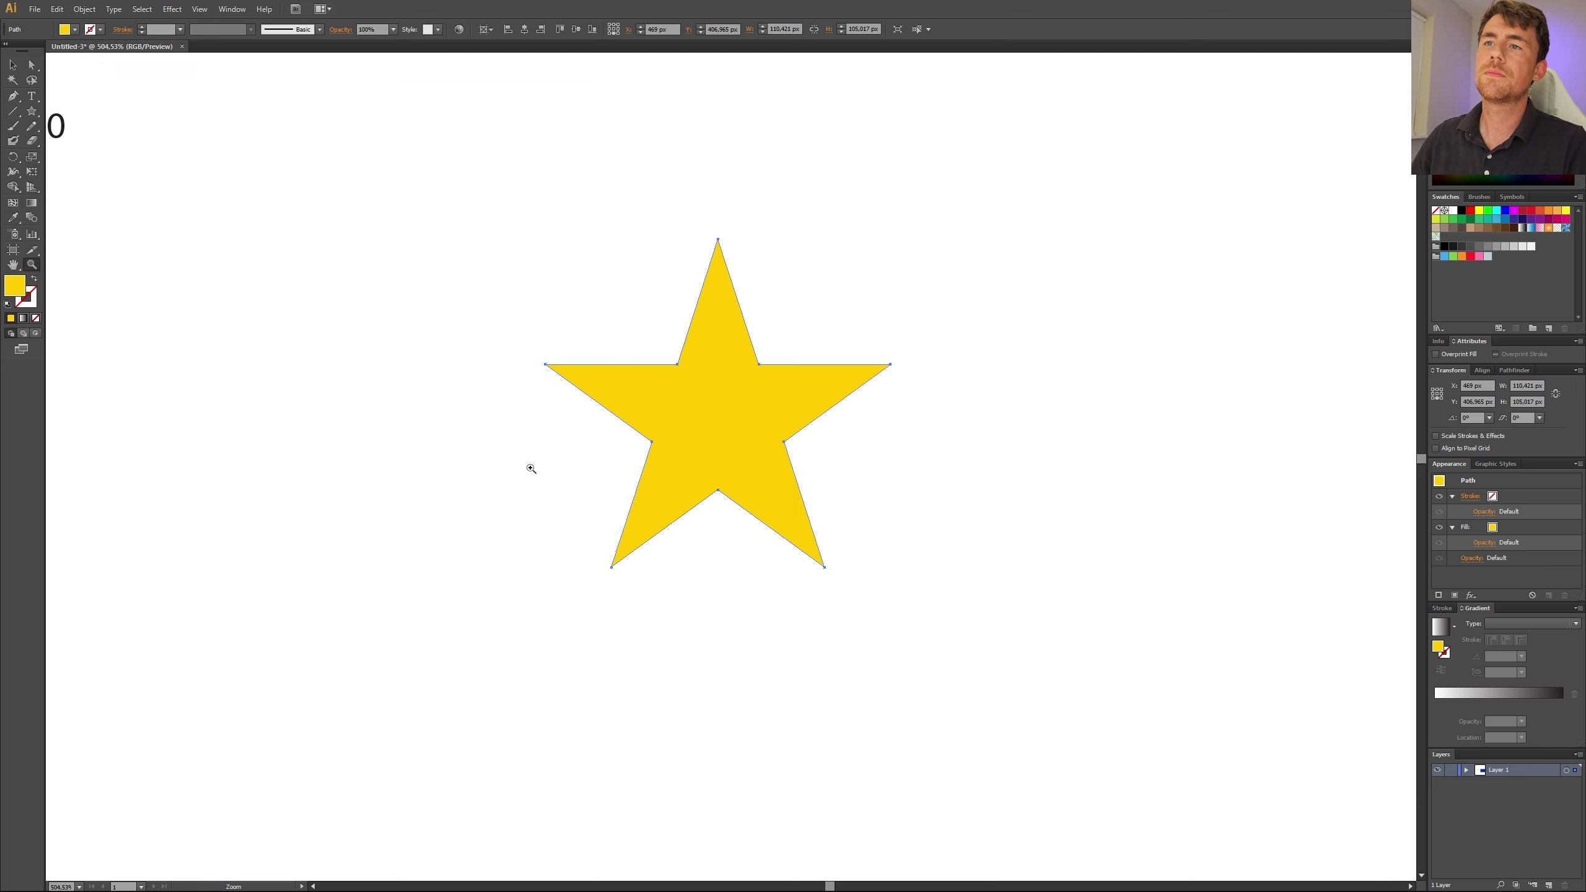
key("v")
left_click(482, 251)
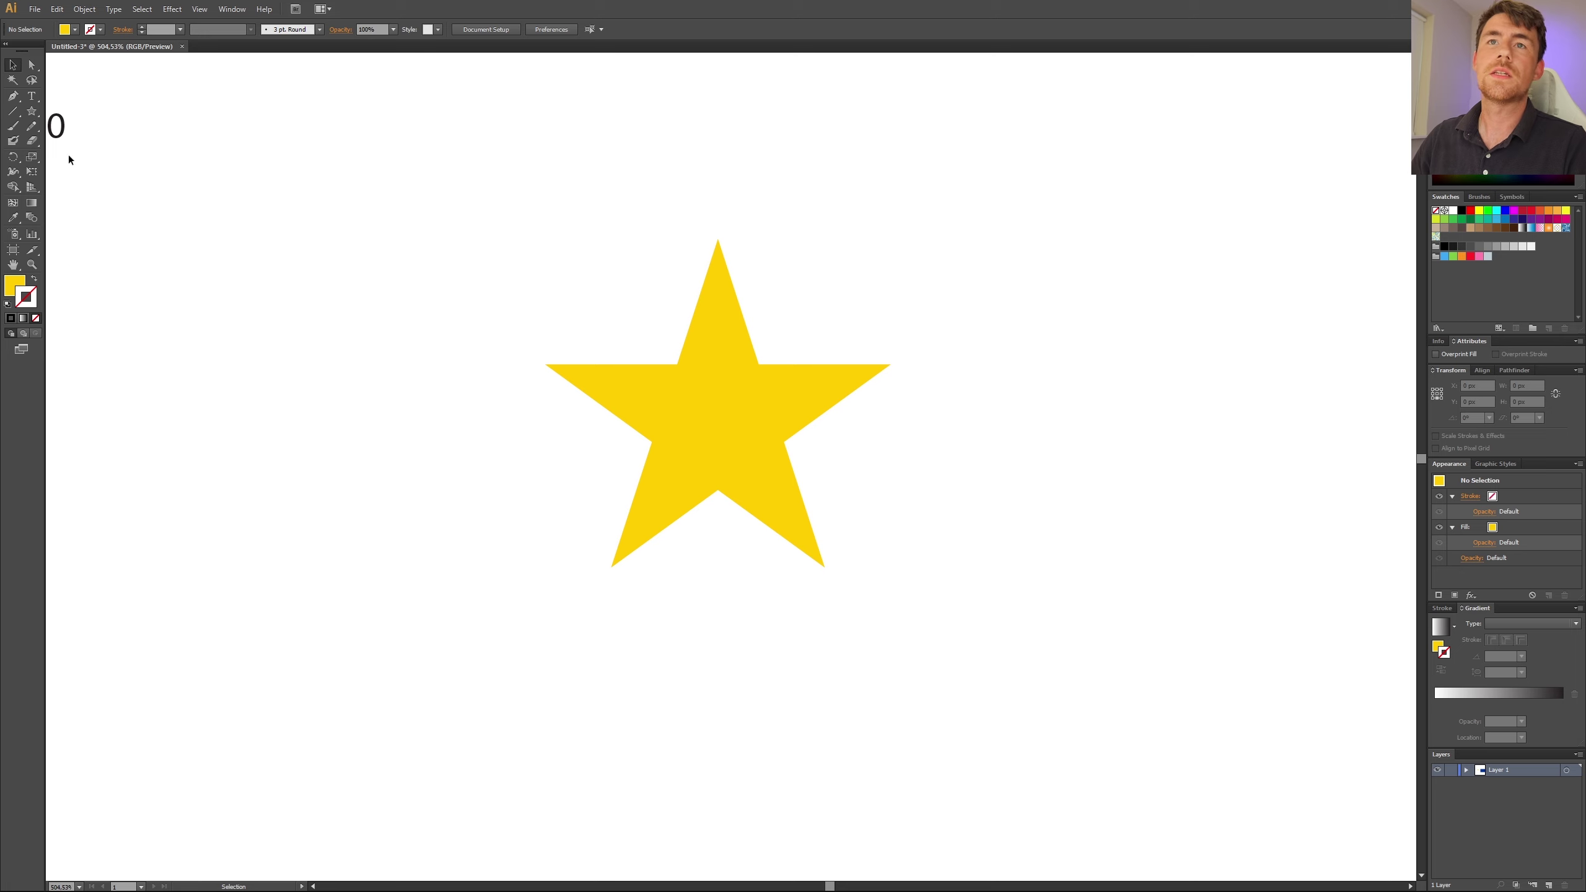
left_click(12, 111)
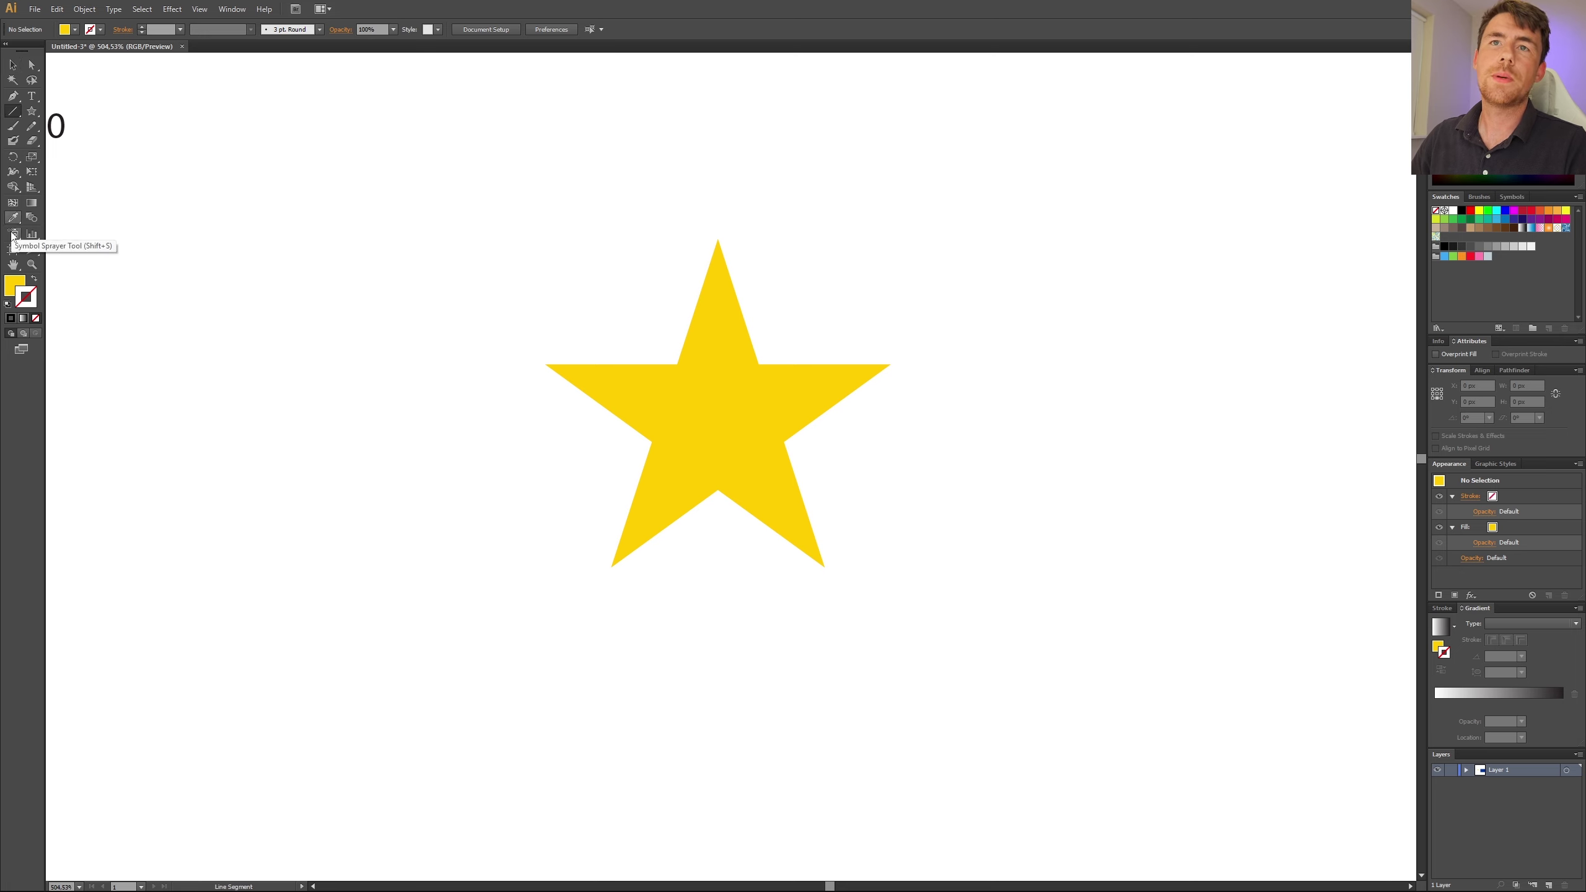
left_click(7, 304)
left_click(12, 289)
left_click(35, 317)
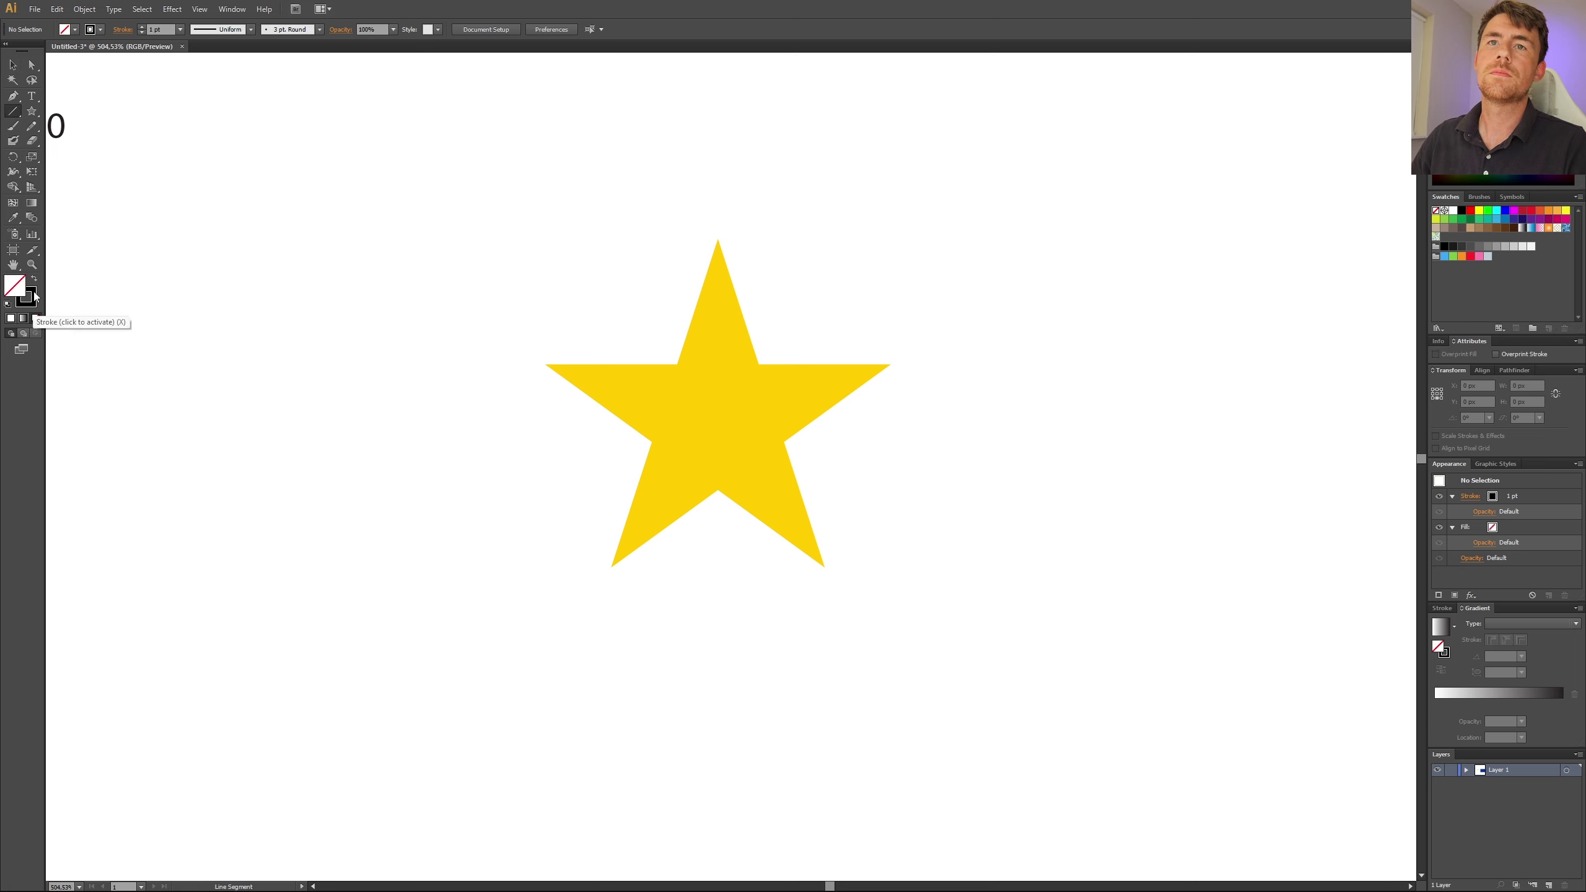
left_click(35, 297)
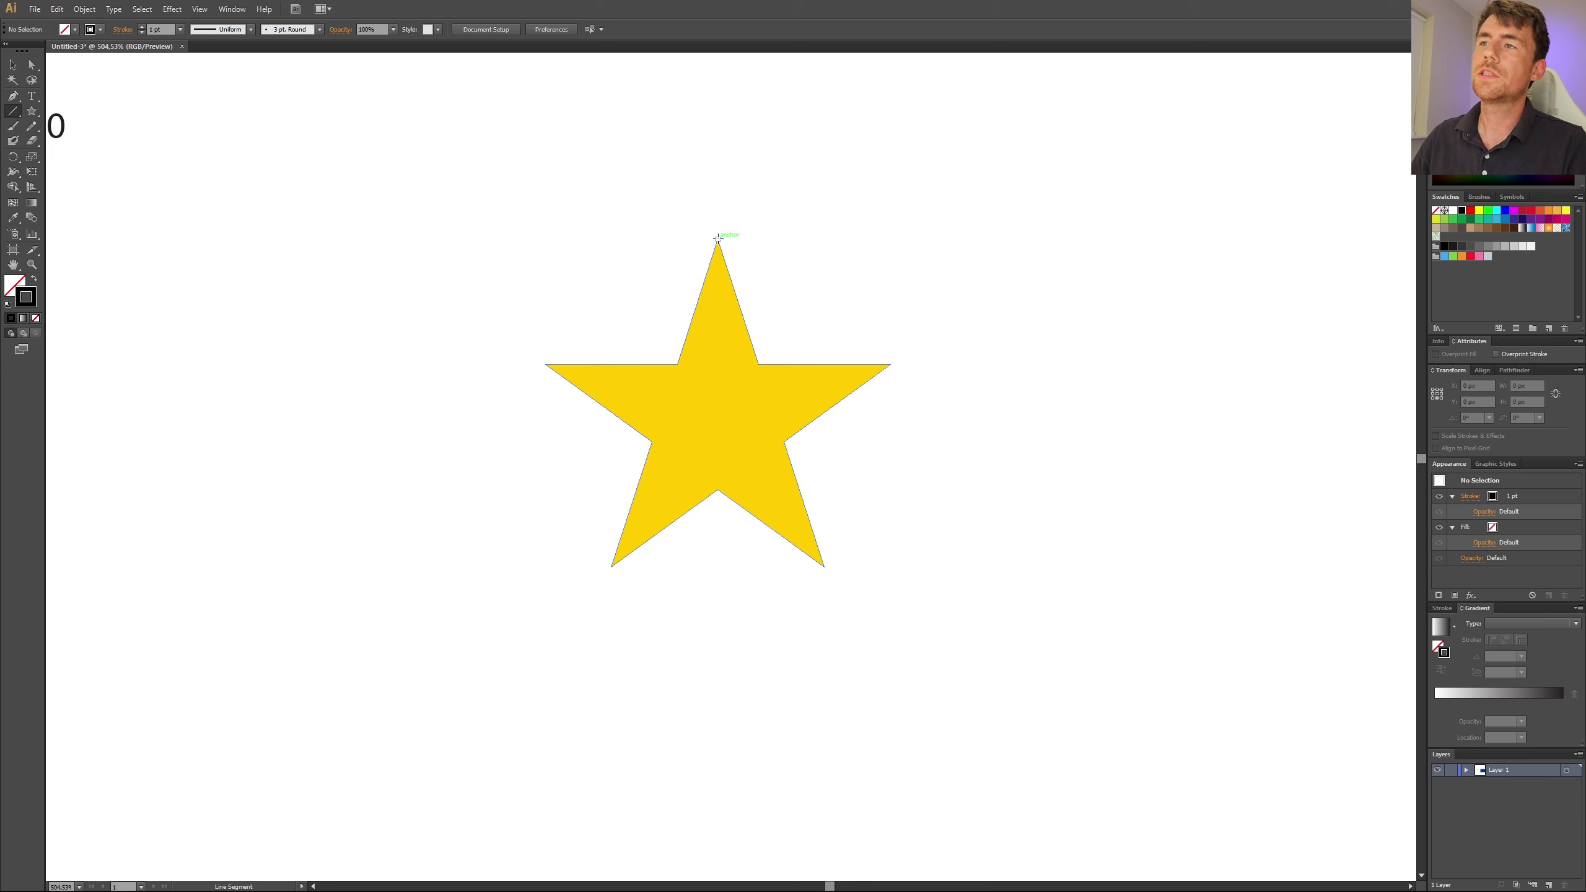
left_click_drag(718, 237, 719, 490)
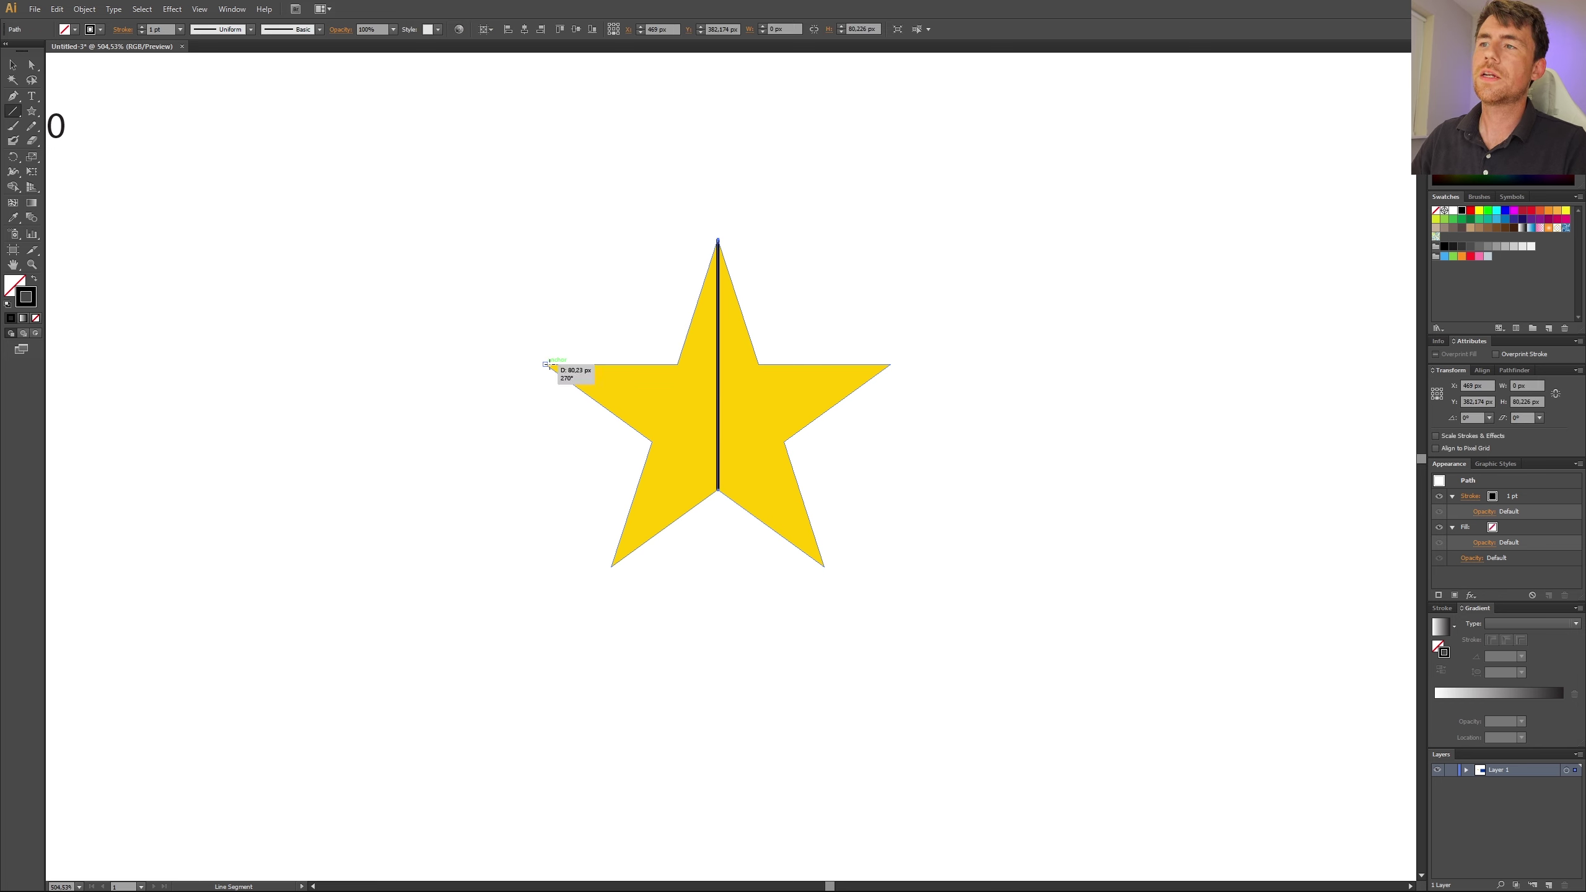
left_click_drag(547, 366, 783, 442)
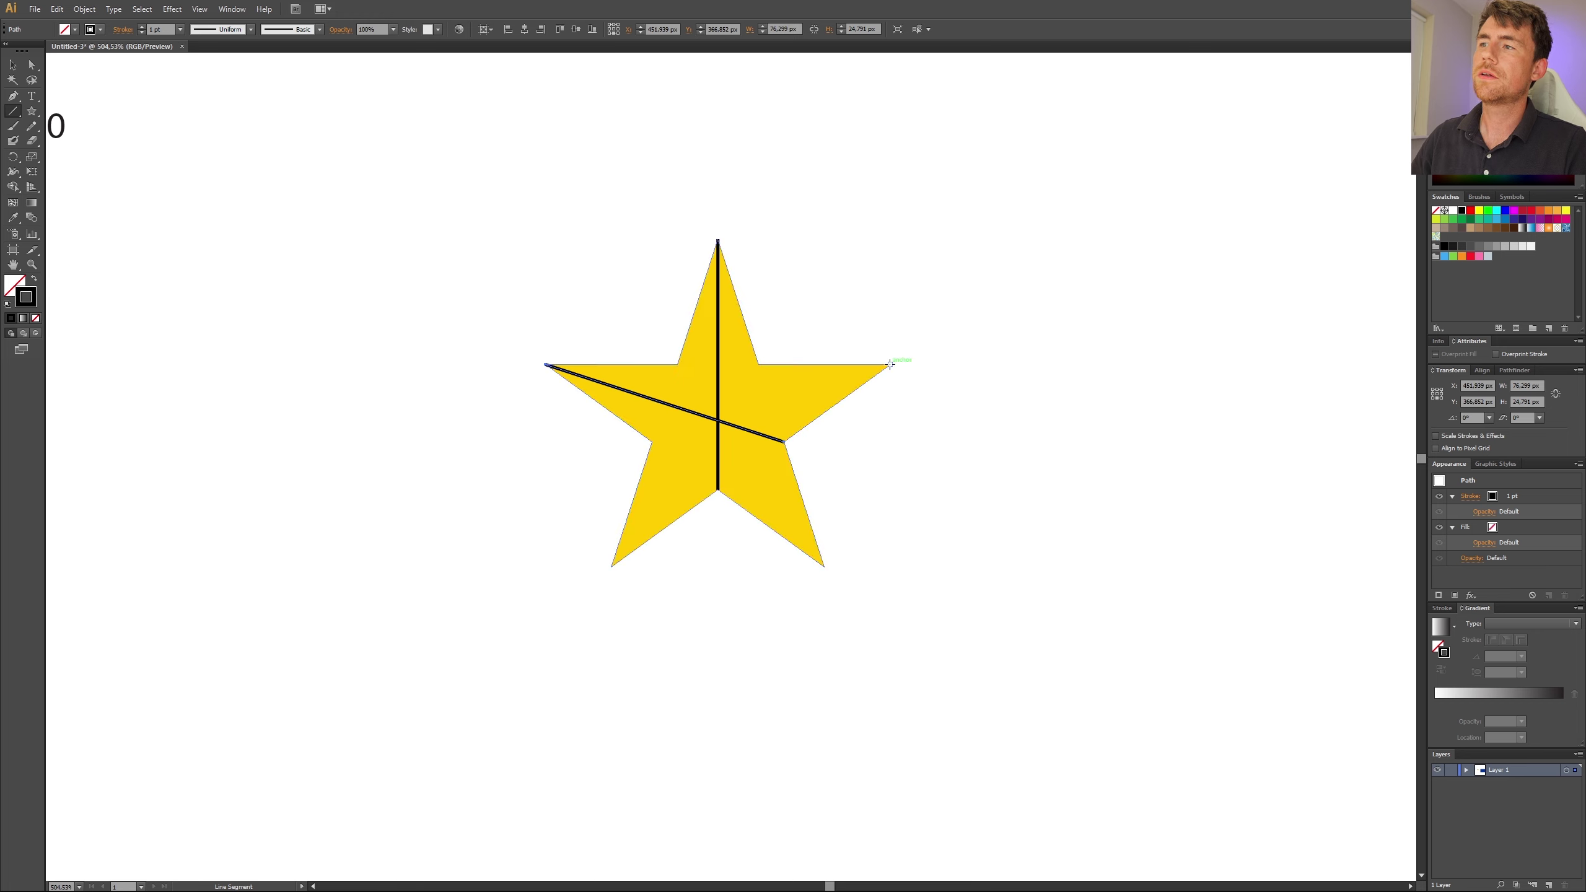
left_click_drag(890, 365, 651, 442)
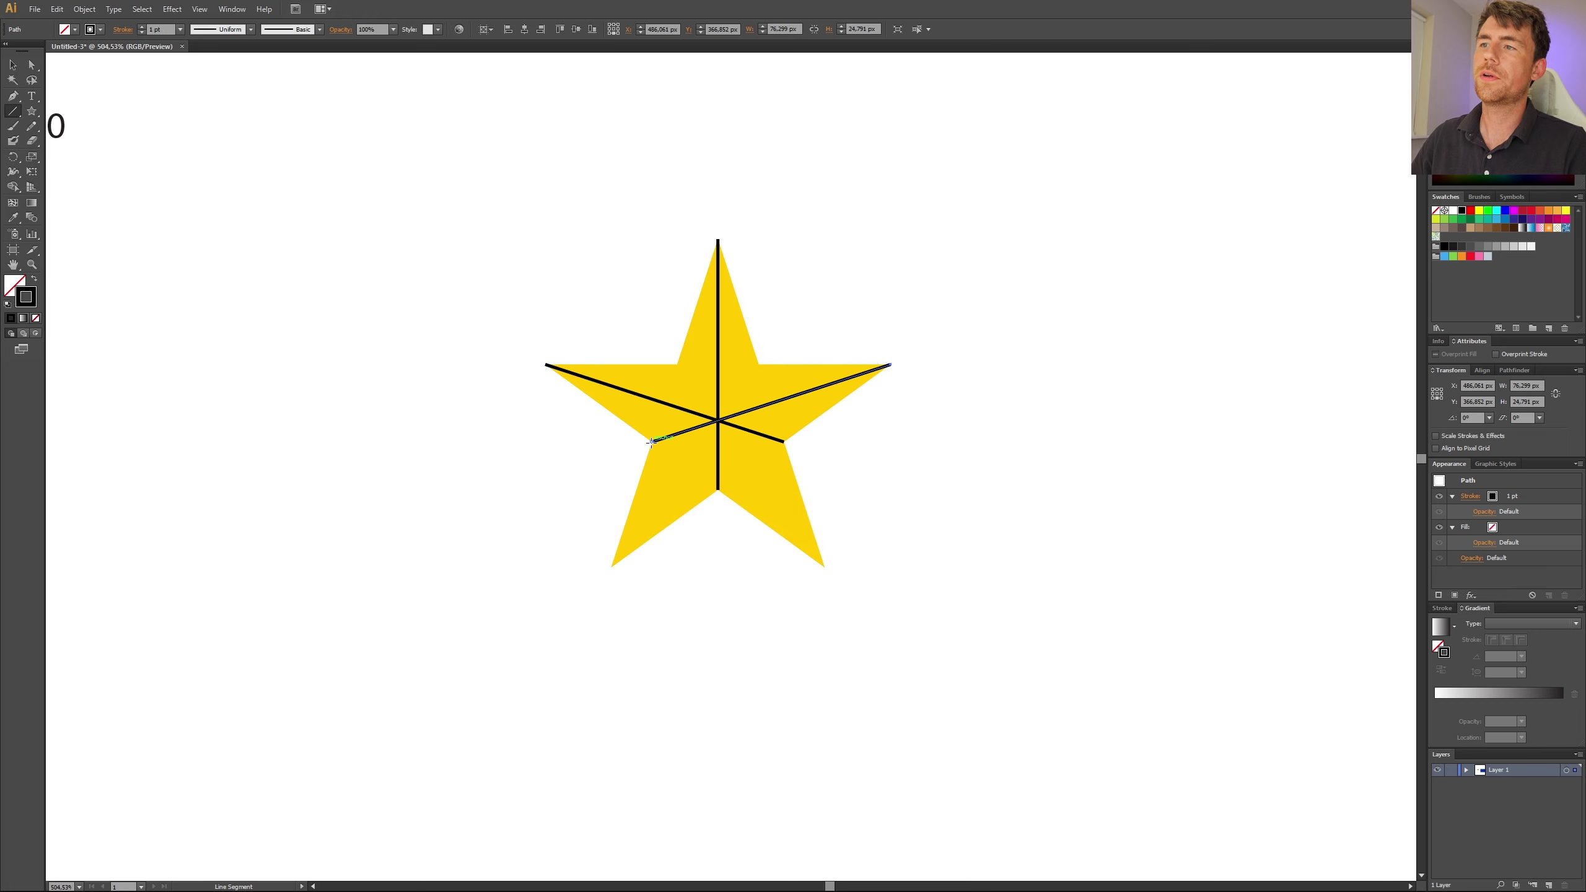
Step: Place a single Pen tool anchor point where the three lines cross at the star's centre
left_click(31, 265)
left_click_drag(505, 223, 939, 605)
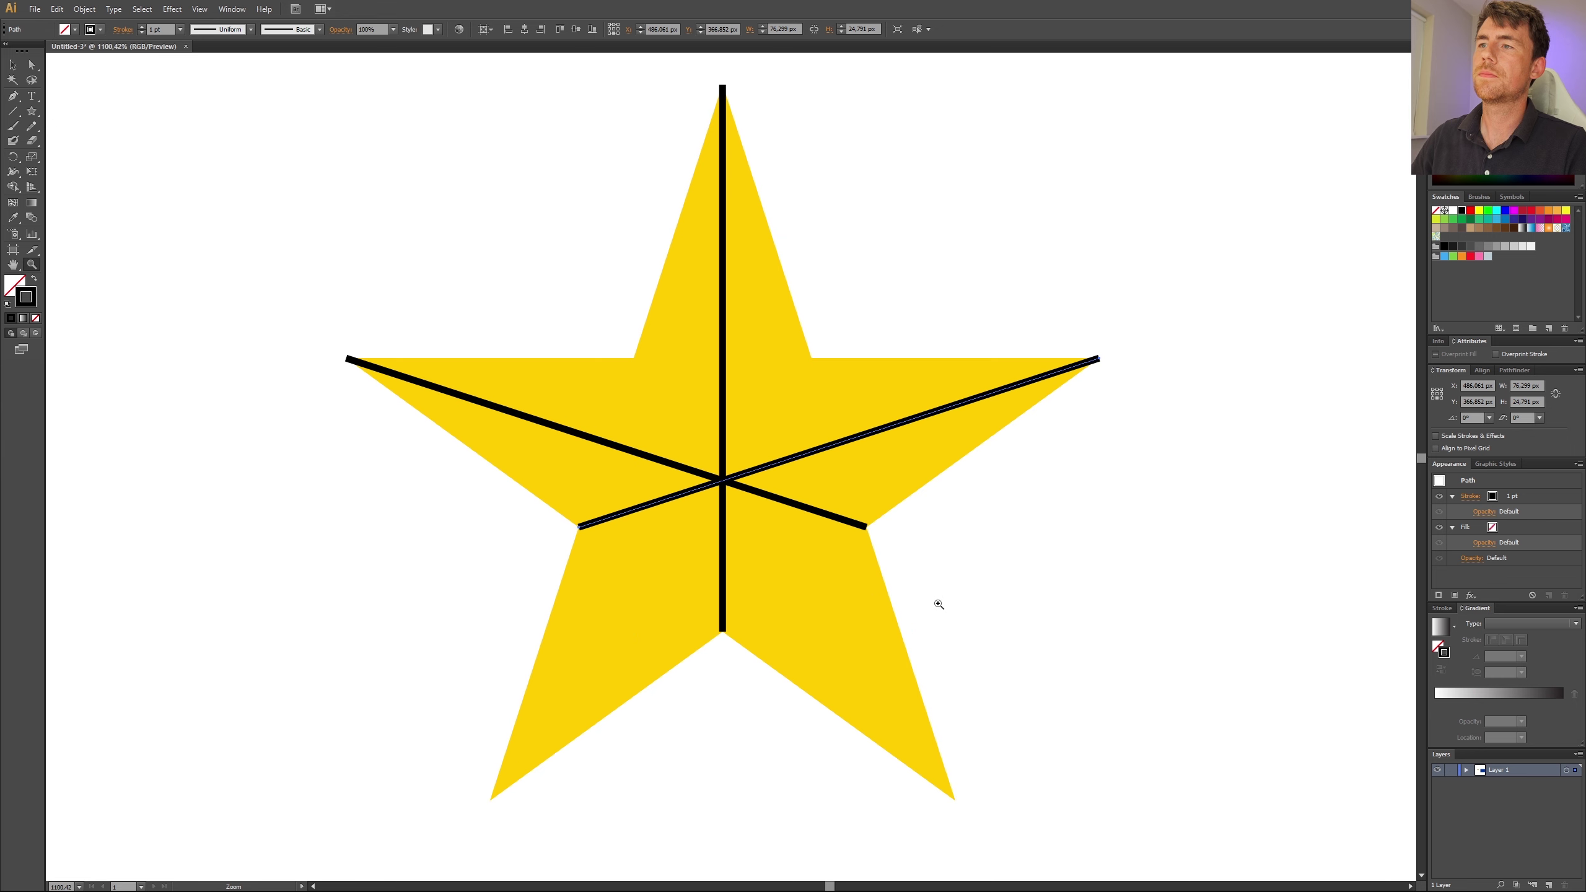
left_click(12, 64)
left_click_drag(401, 211, 924, 675)
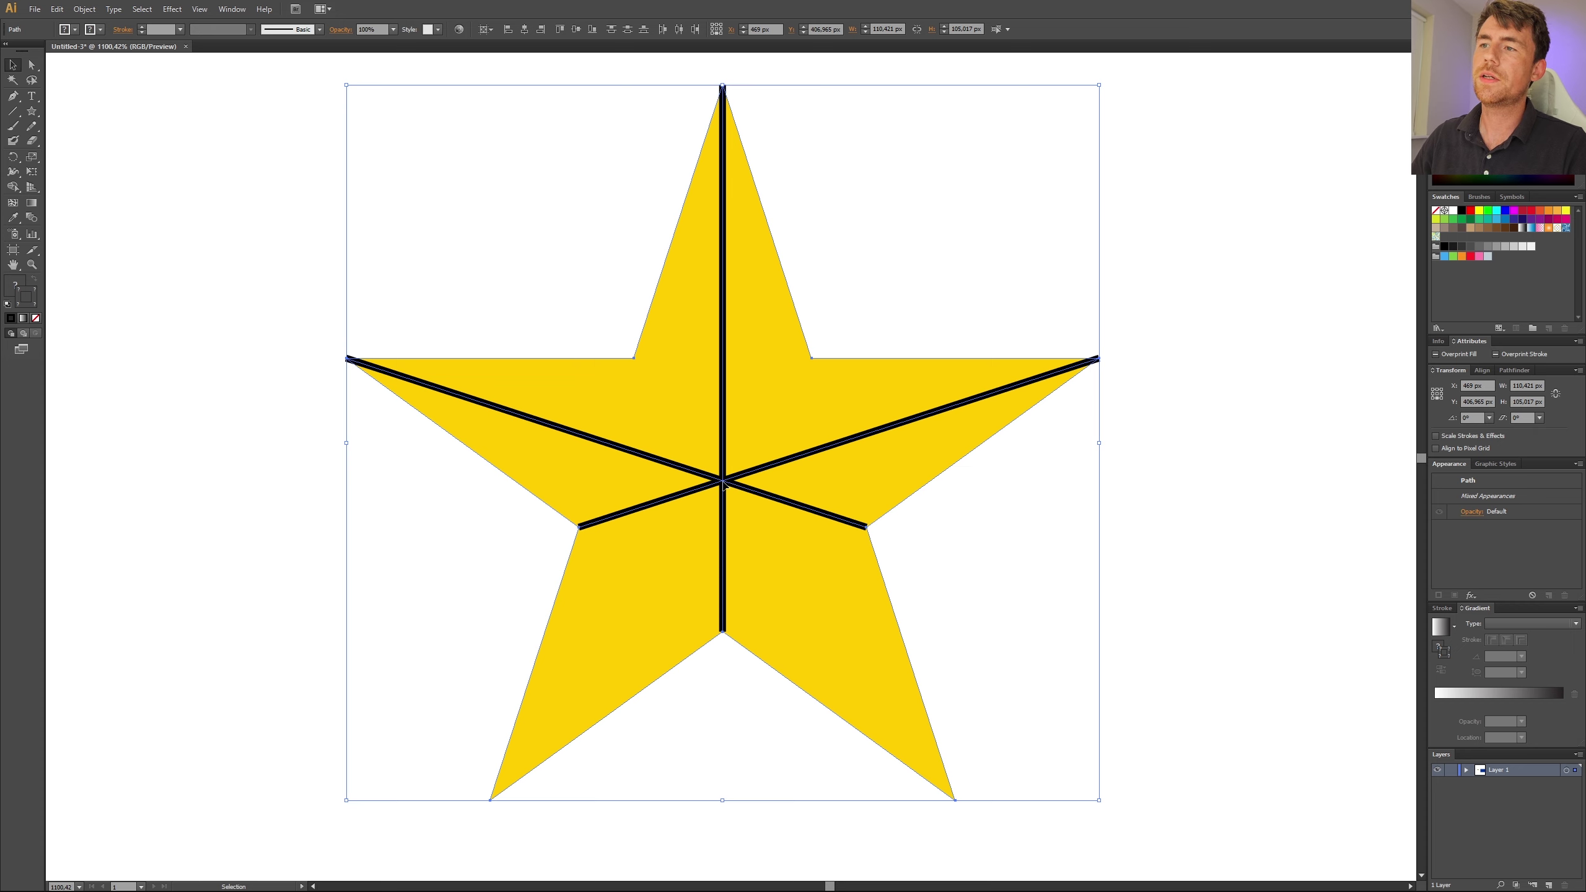
left_click(608, 300)
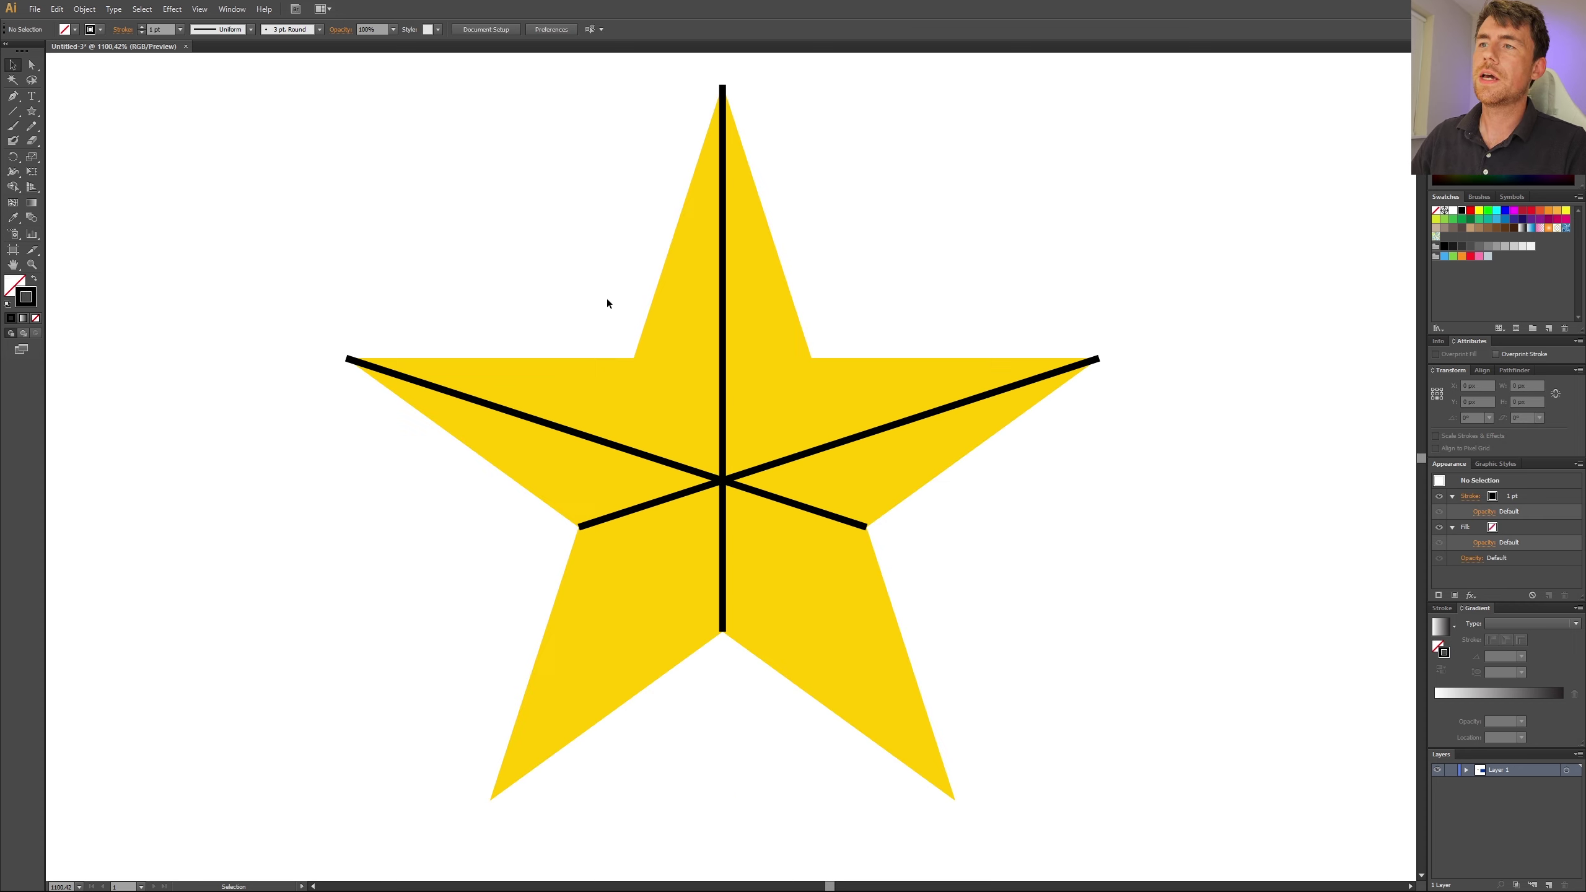
left_click(12, 96)
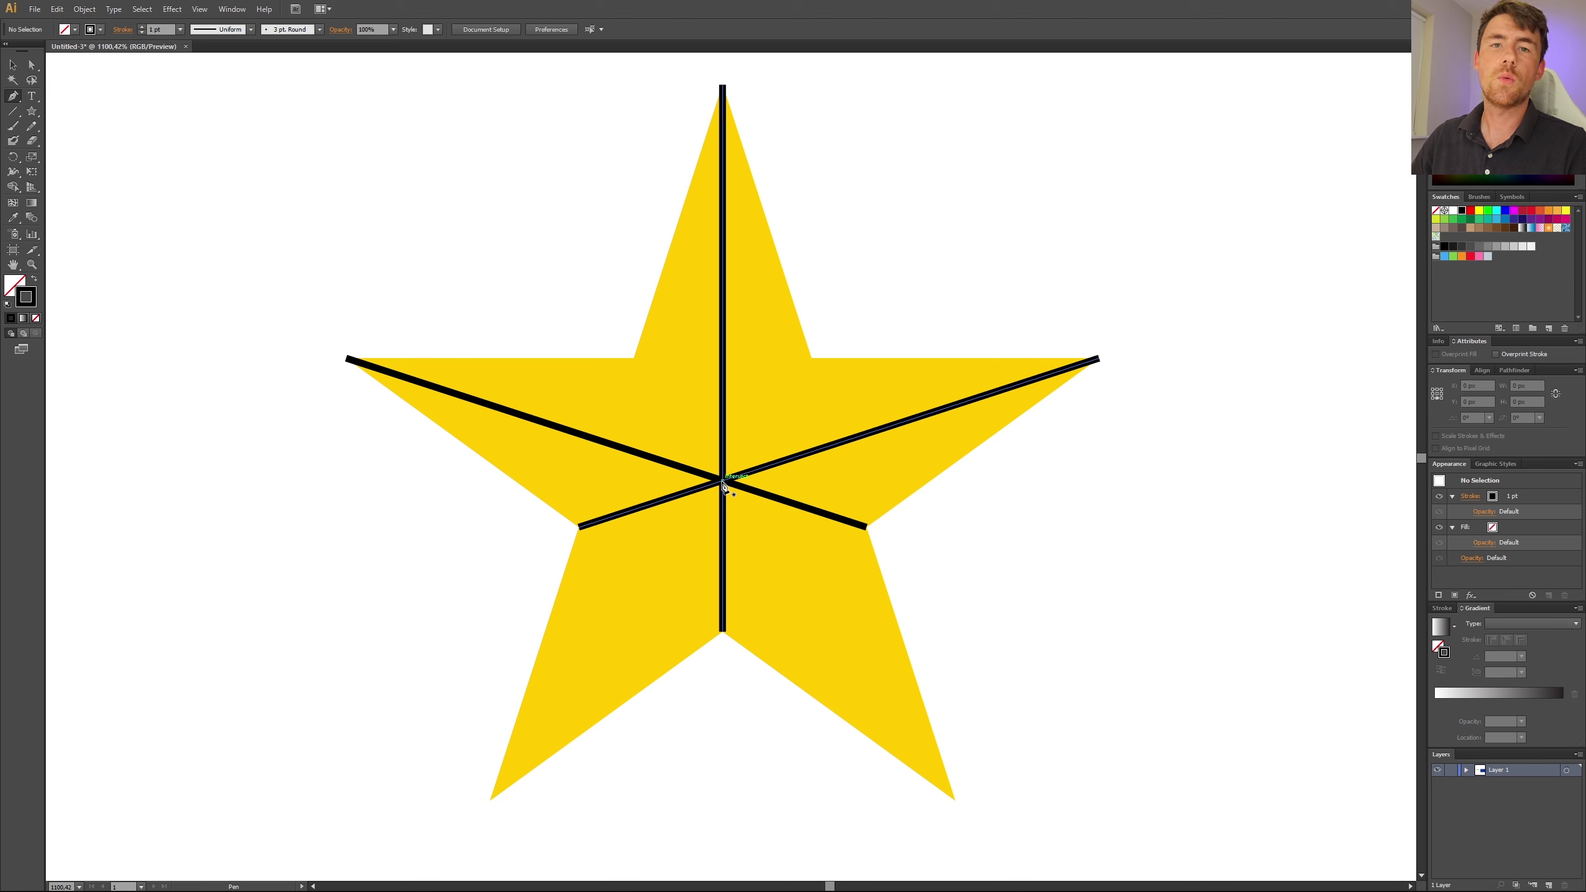
left_click(722, 481)
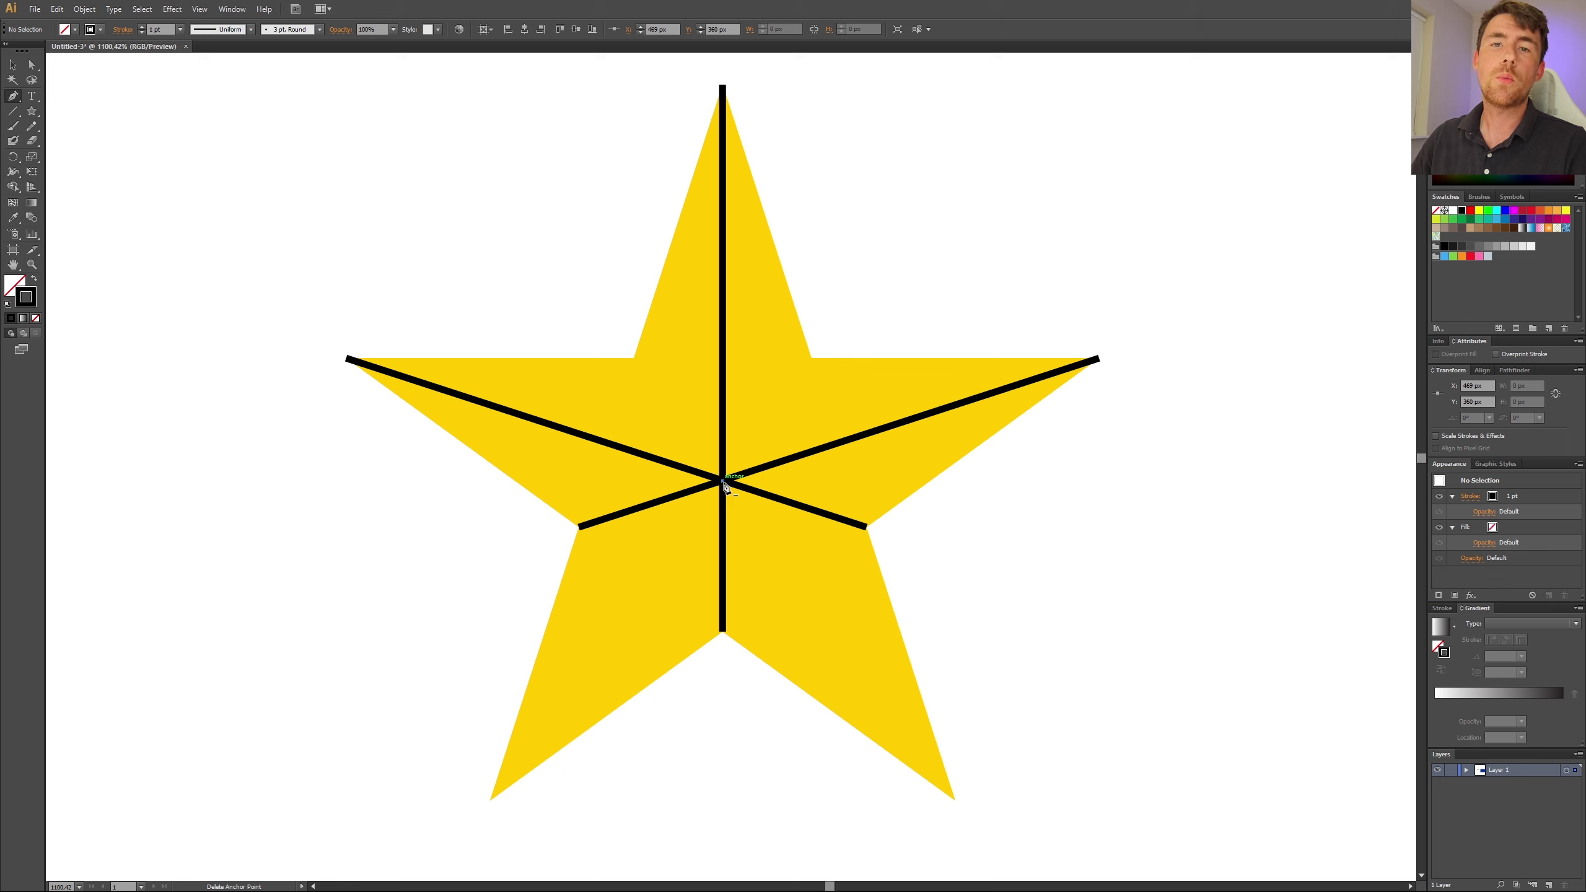
Step: Delete the three black construction lines, keeping the star and its centre anchor point
left_click(13, 64)
left_click(722, 269)
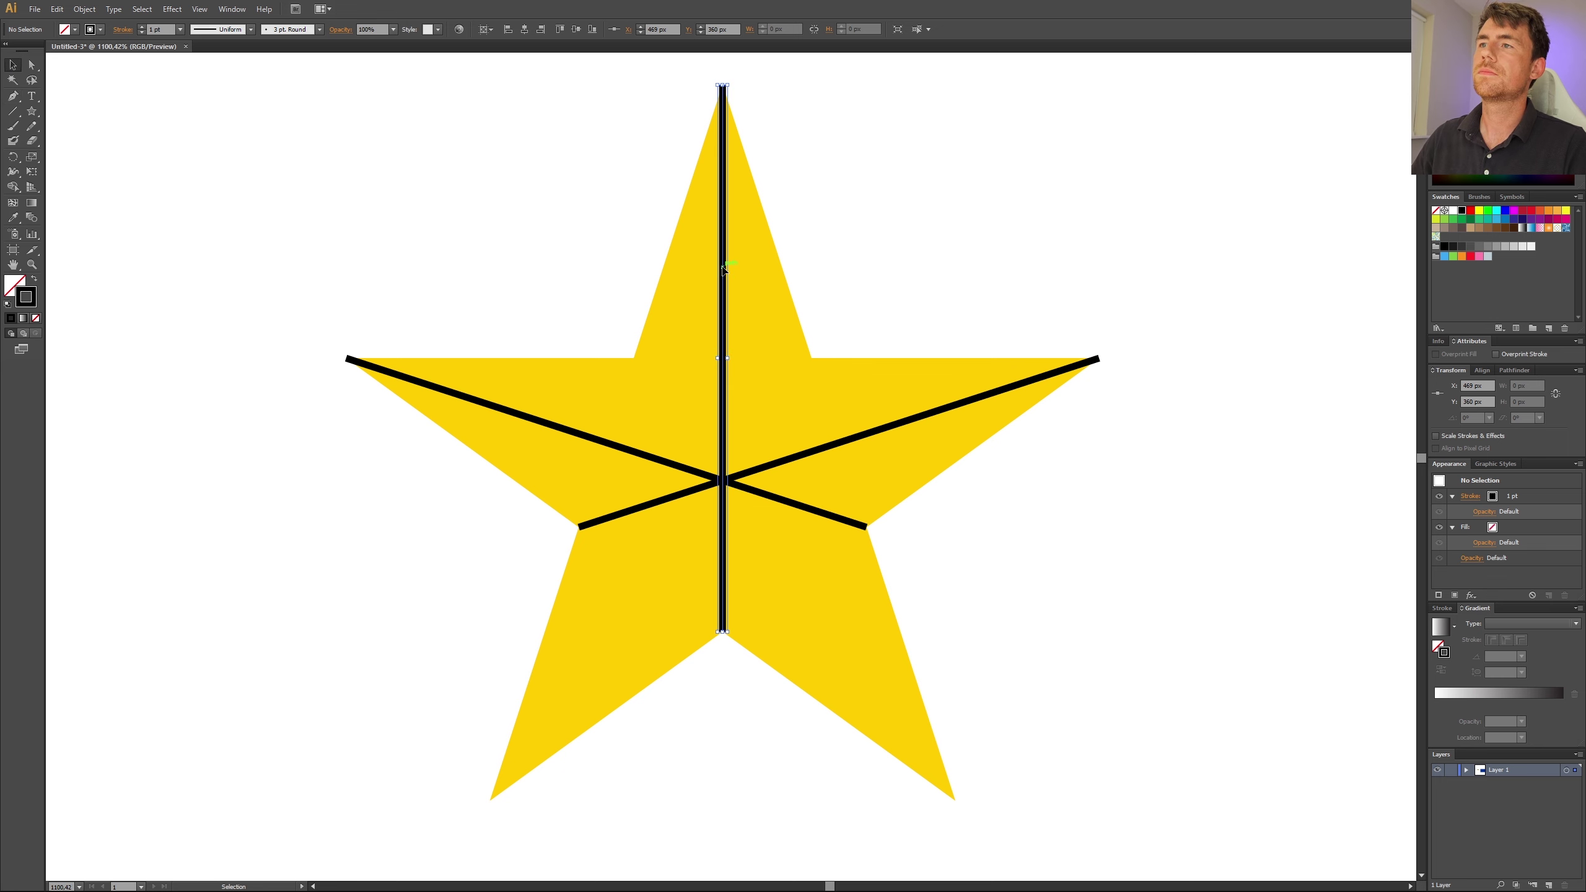
key("Delete")
left_click_drag(344, 358, 867, 524)
key("Delete")
left_click_drag(1098, 358, 577, 524)
key("Delete")
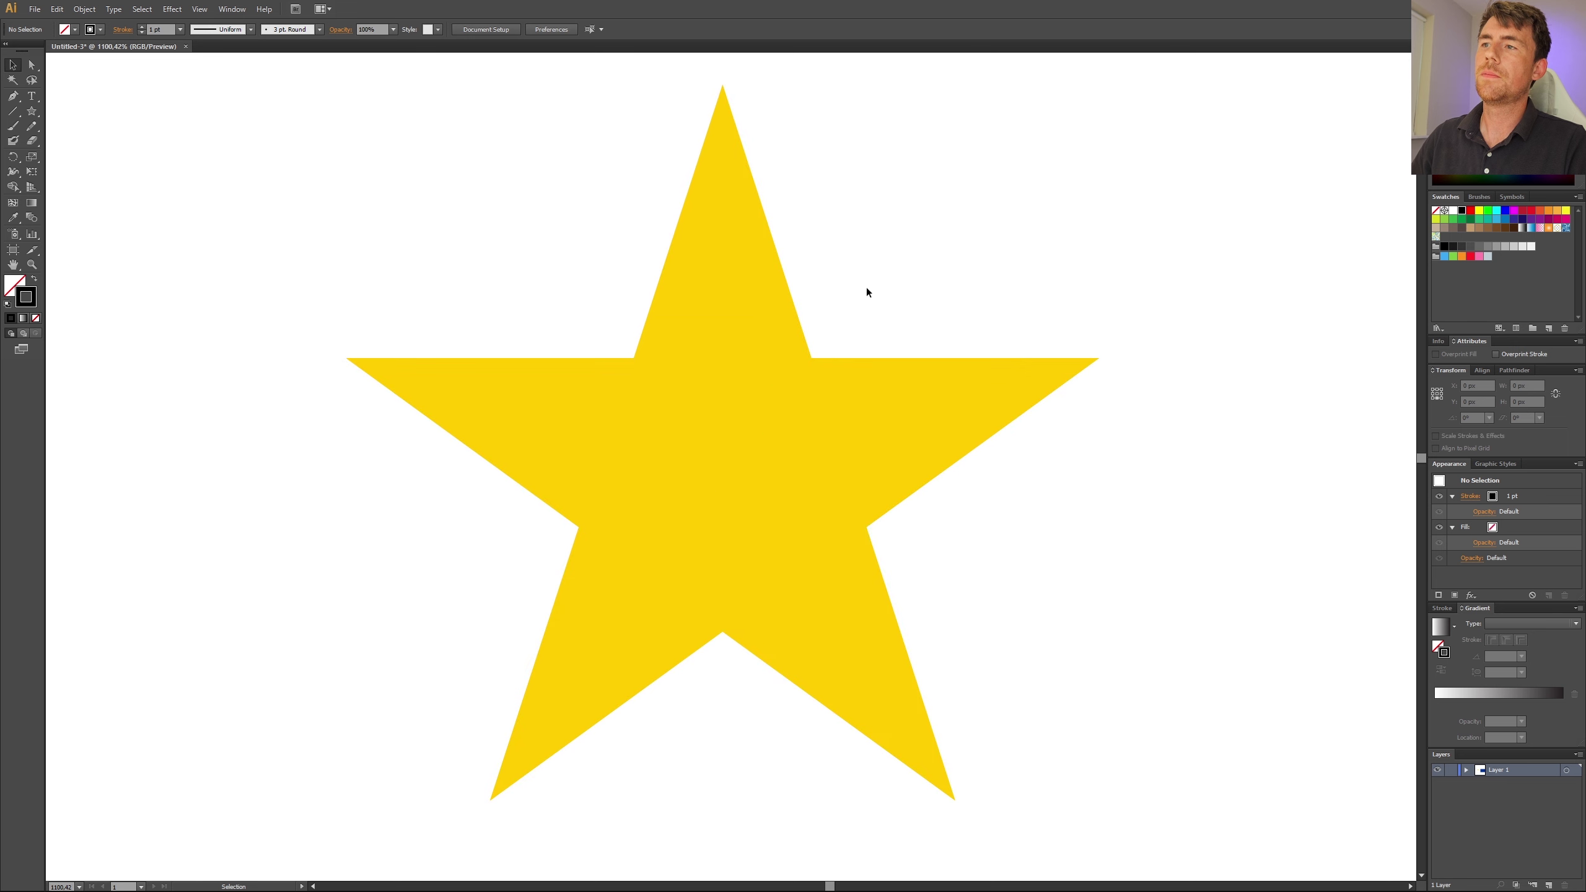
Step: Group the yellow star with its centre anchor point
left_click_drag(867, 289, 661, 606)
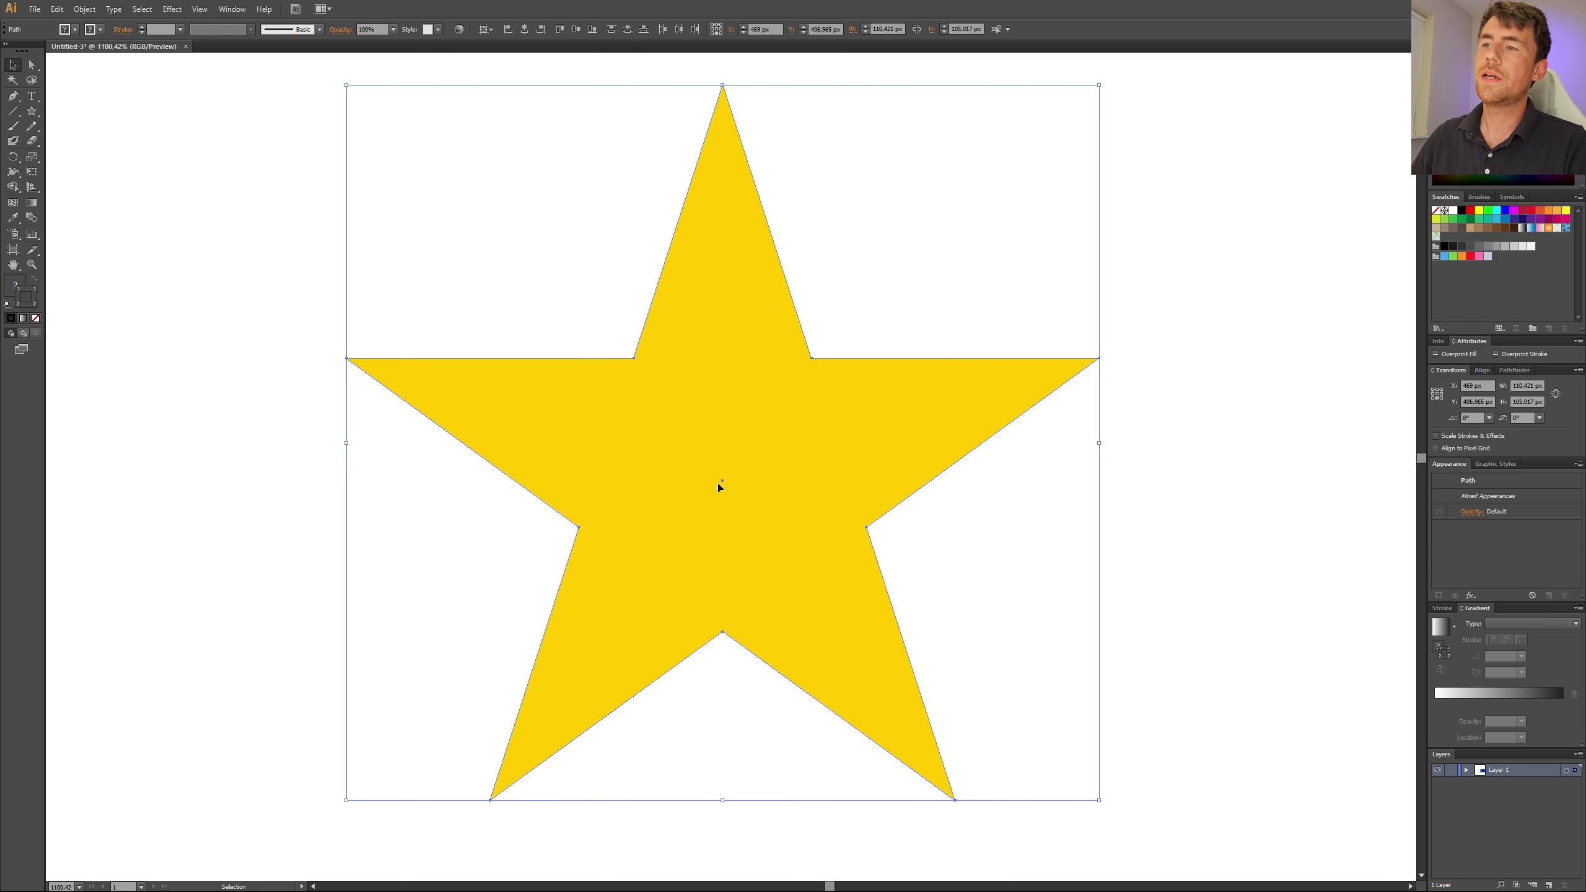
right_click(723, 417)
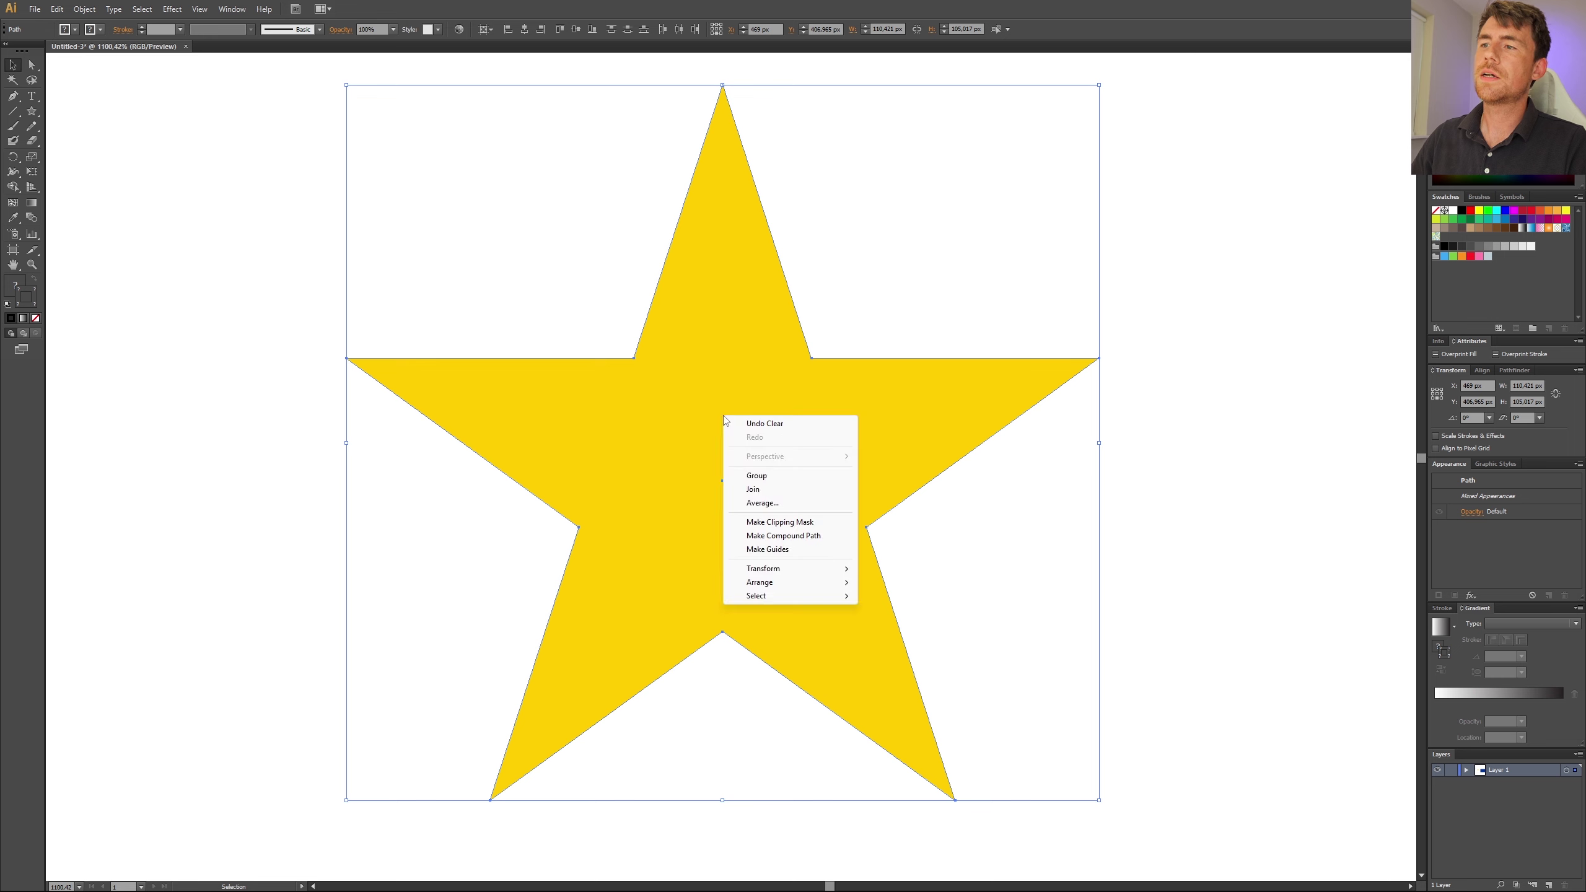
left_click(755, 475)
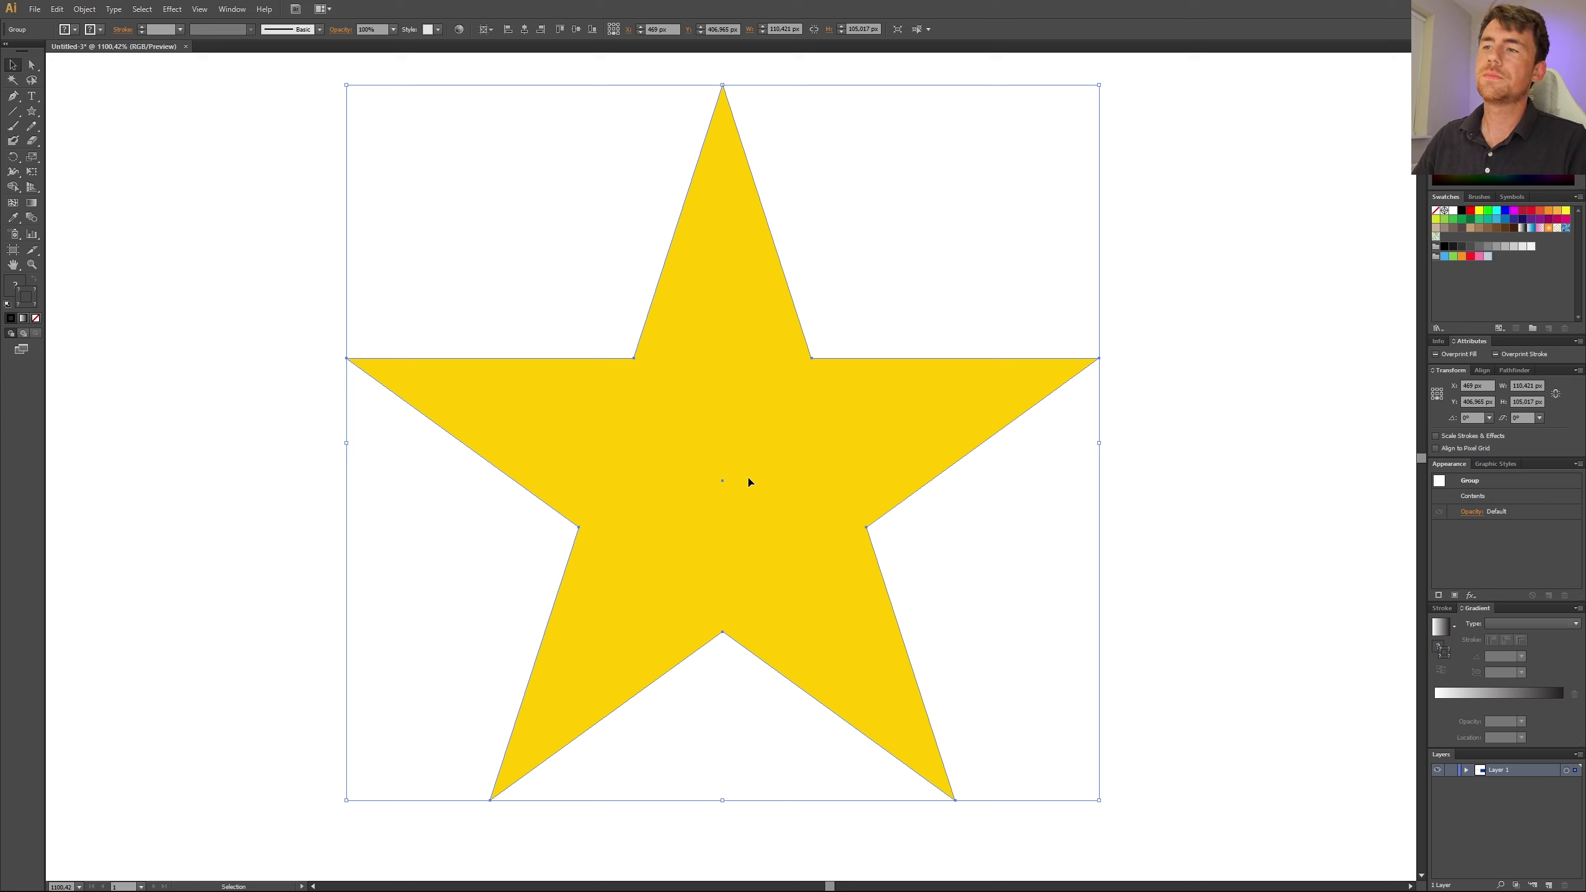
Step: Draw a circle about 116 px in diameter from the star's centre anchor point out to its top tip
left_click(32, 111)
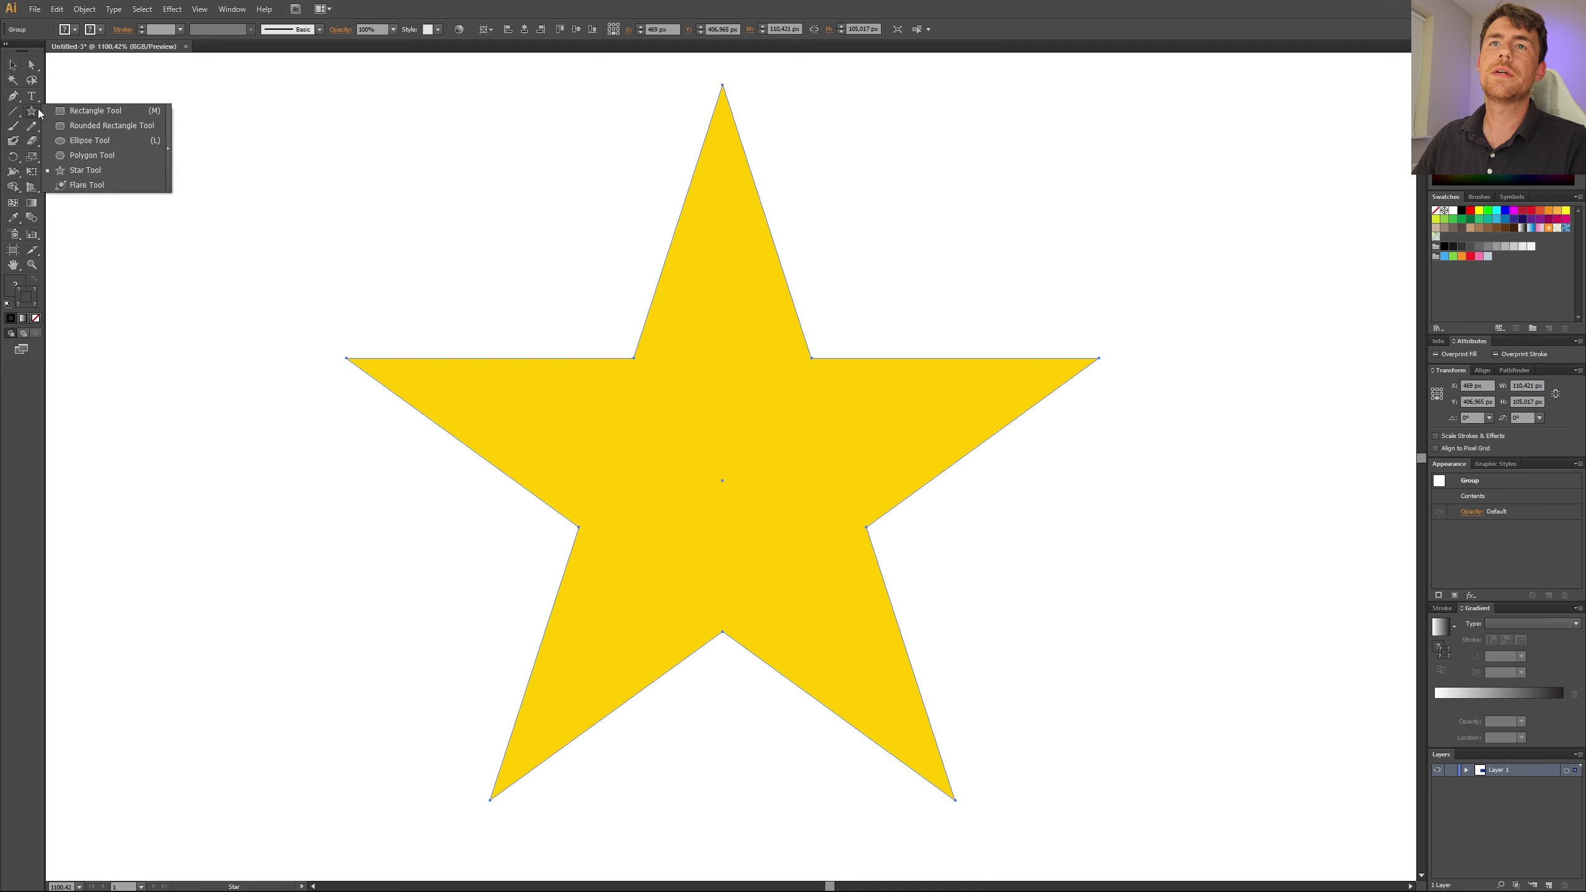
left_click(82, 143)
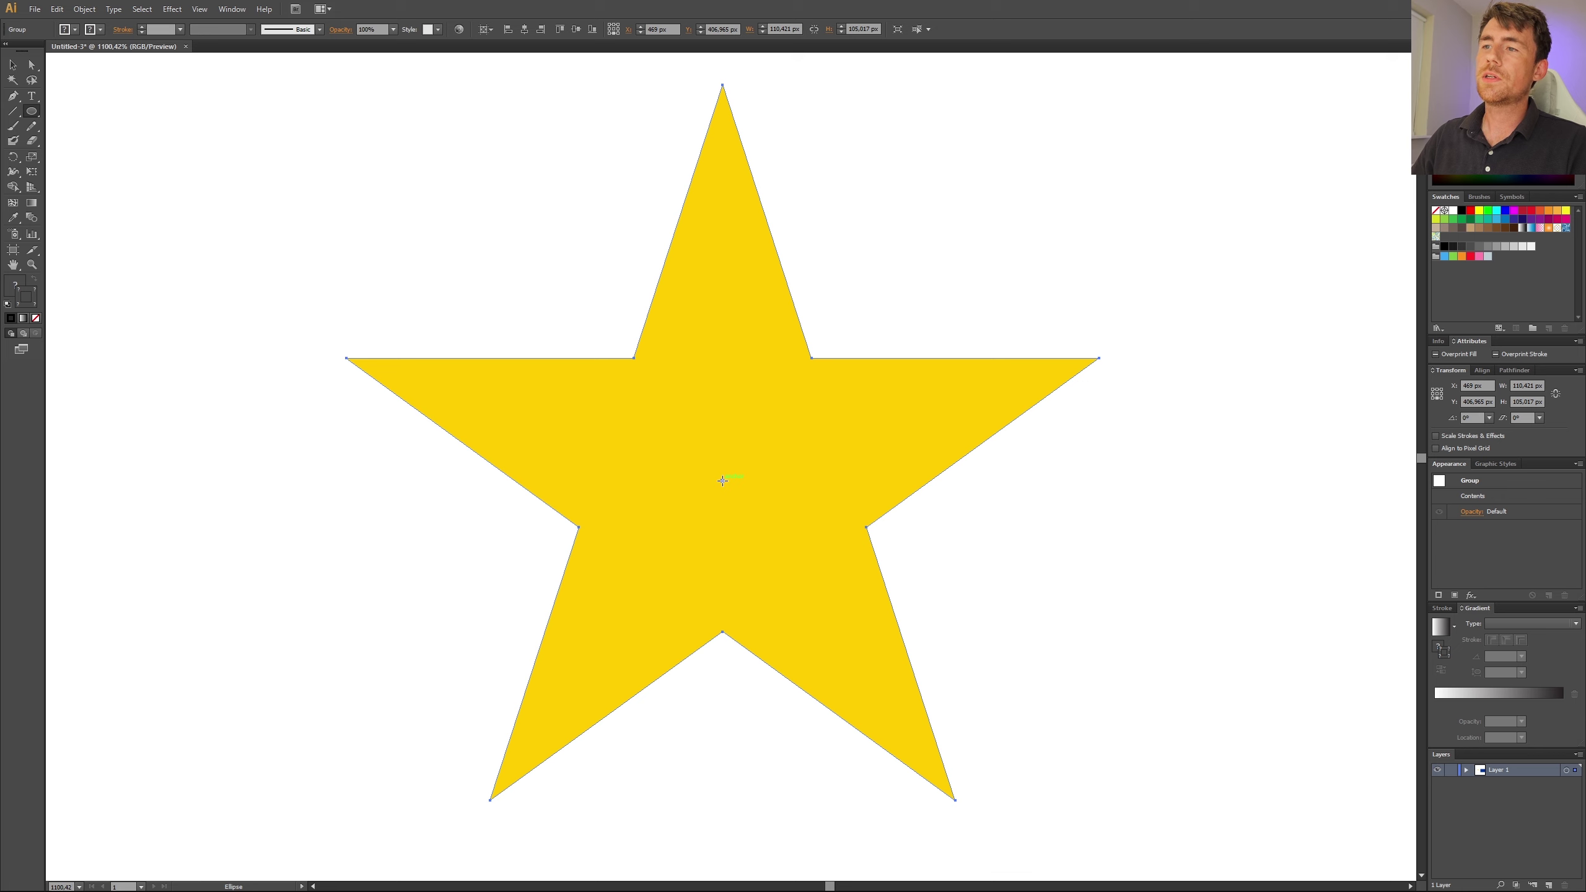
left_click_drag(723, 480, 738, 377)
mouse_move(738, 377)
left_mouse_down()
mouse_move(754, 150)
mouse_move(726, 129)
mouse_move(723, 84)
left_mouse_up()
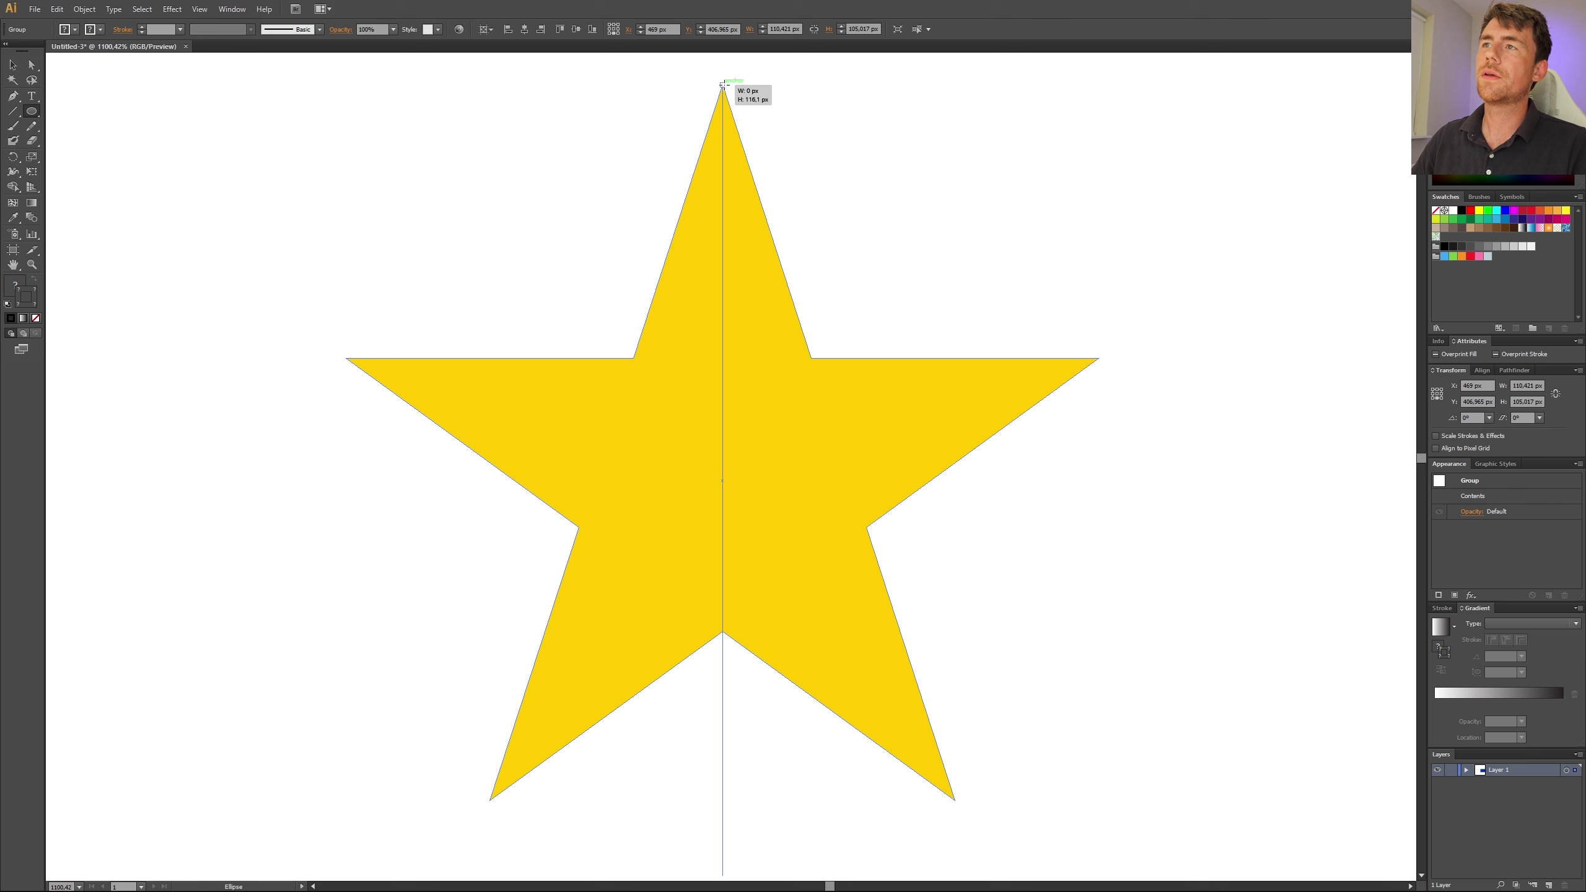
left_click_drag(722, 84, 727, 84)
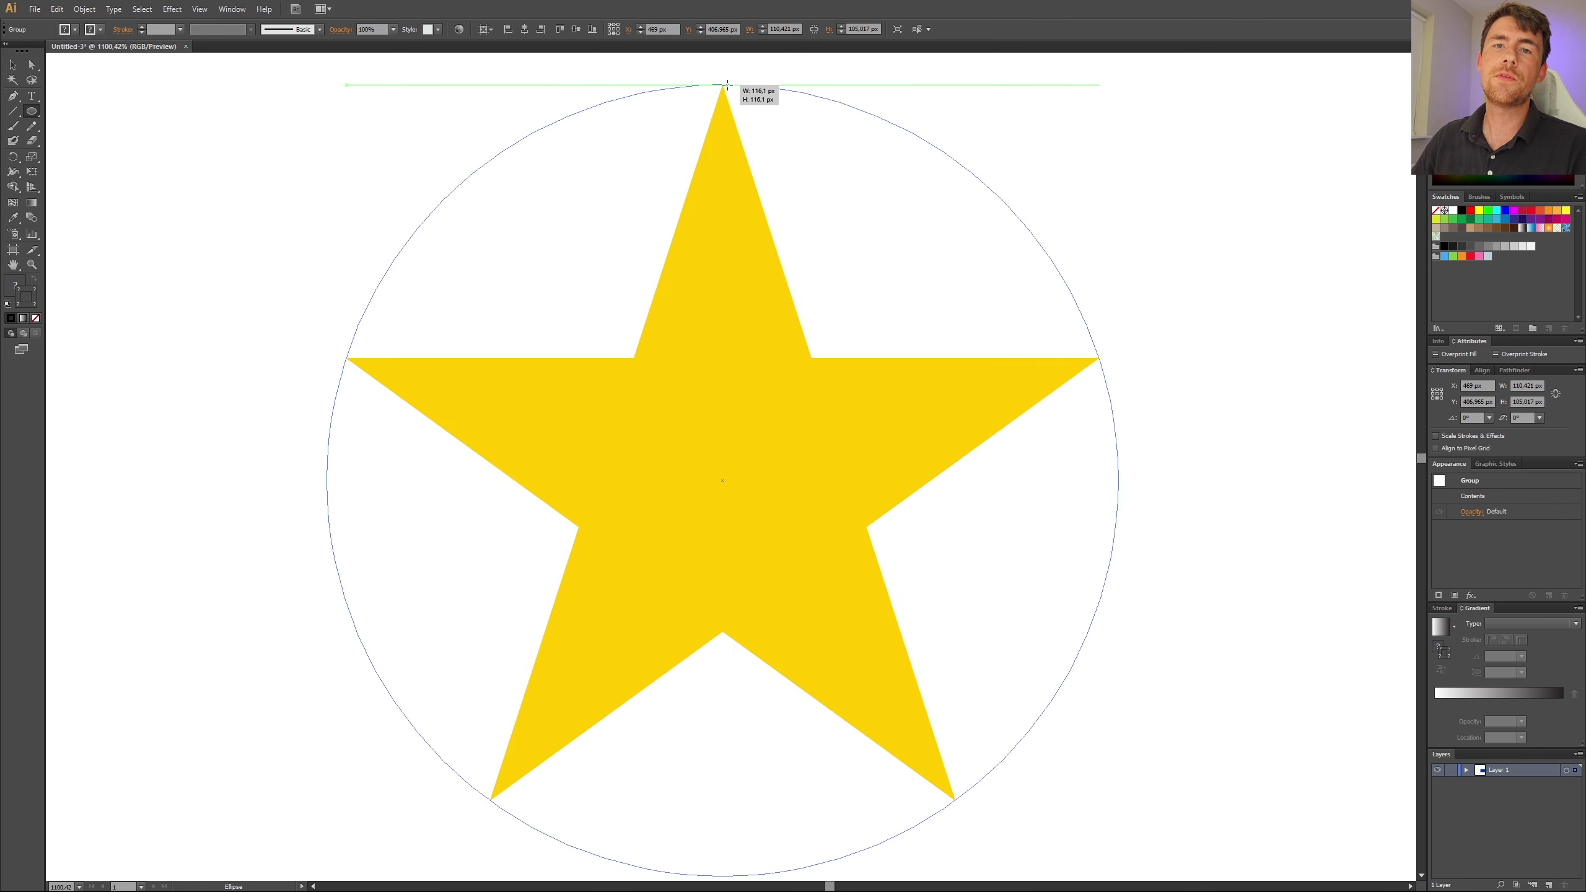
left_click_drag(726, 85, 727, 84)
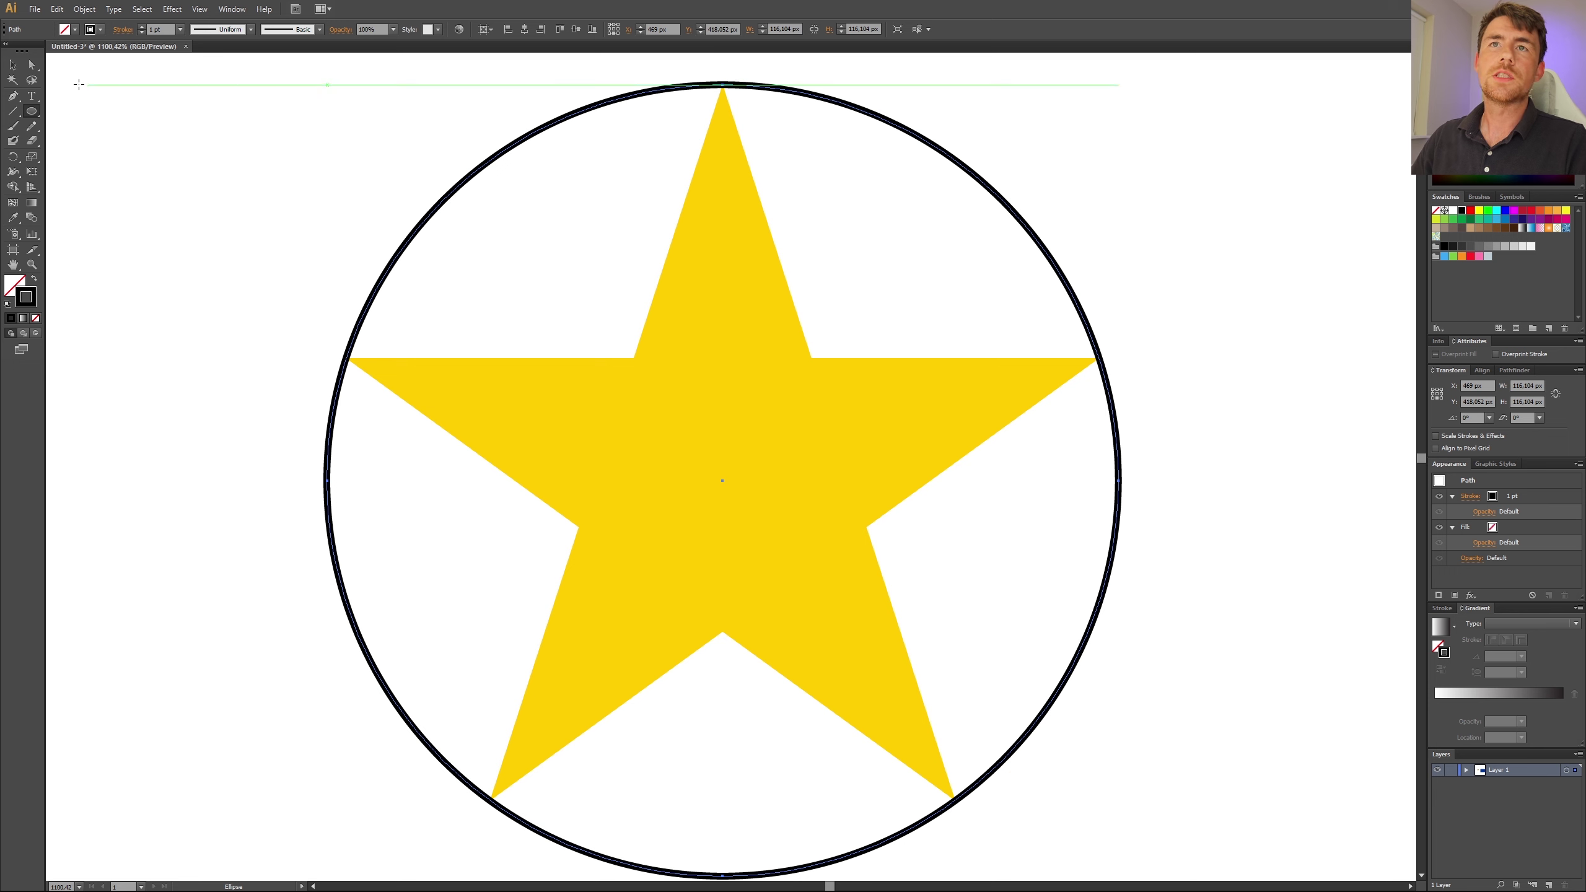
Step: Group the yellow star with the circle drawn around it
left_click(13, 66)
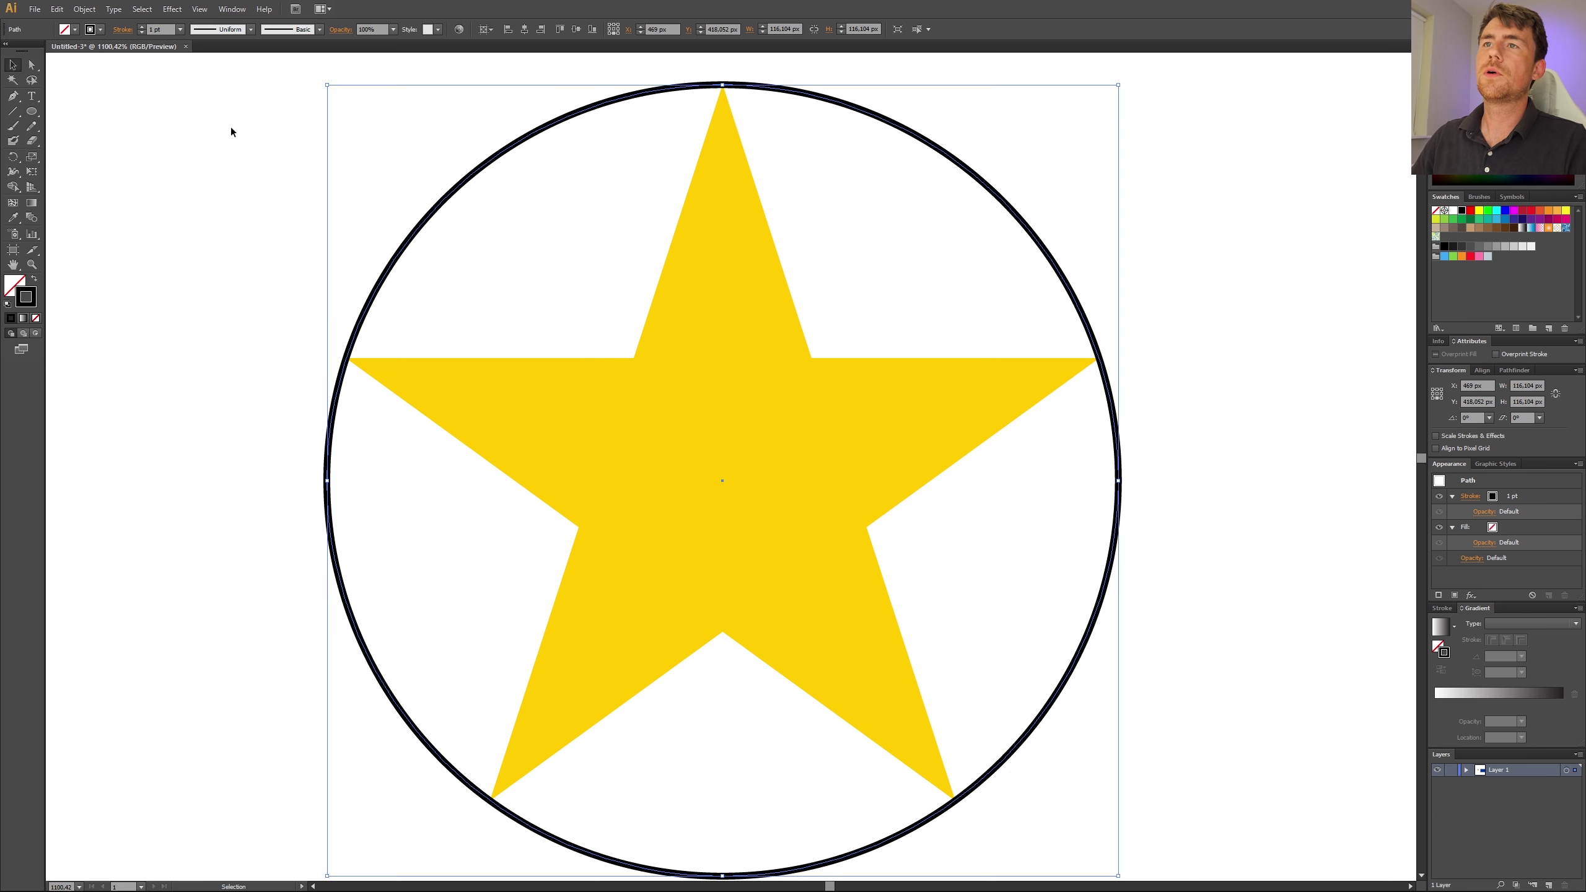
left_click_drag(263, 131, 1248, 753)
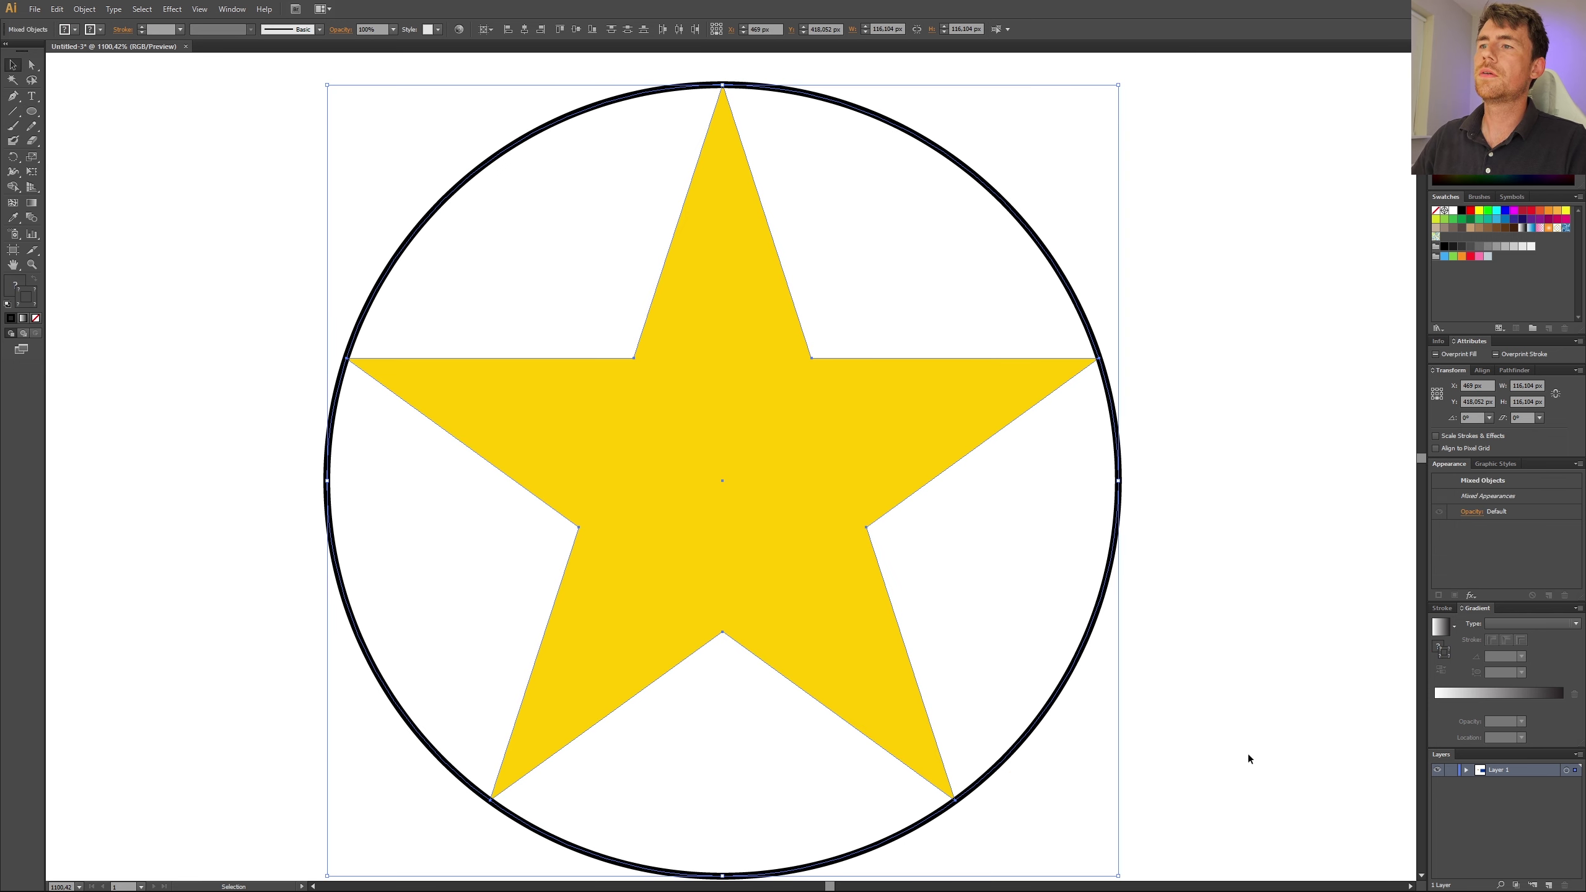
right_click(701, 400)
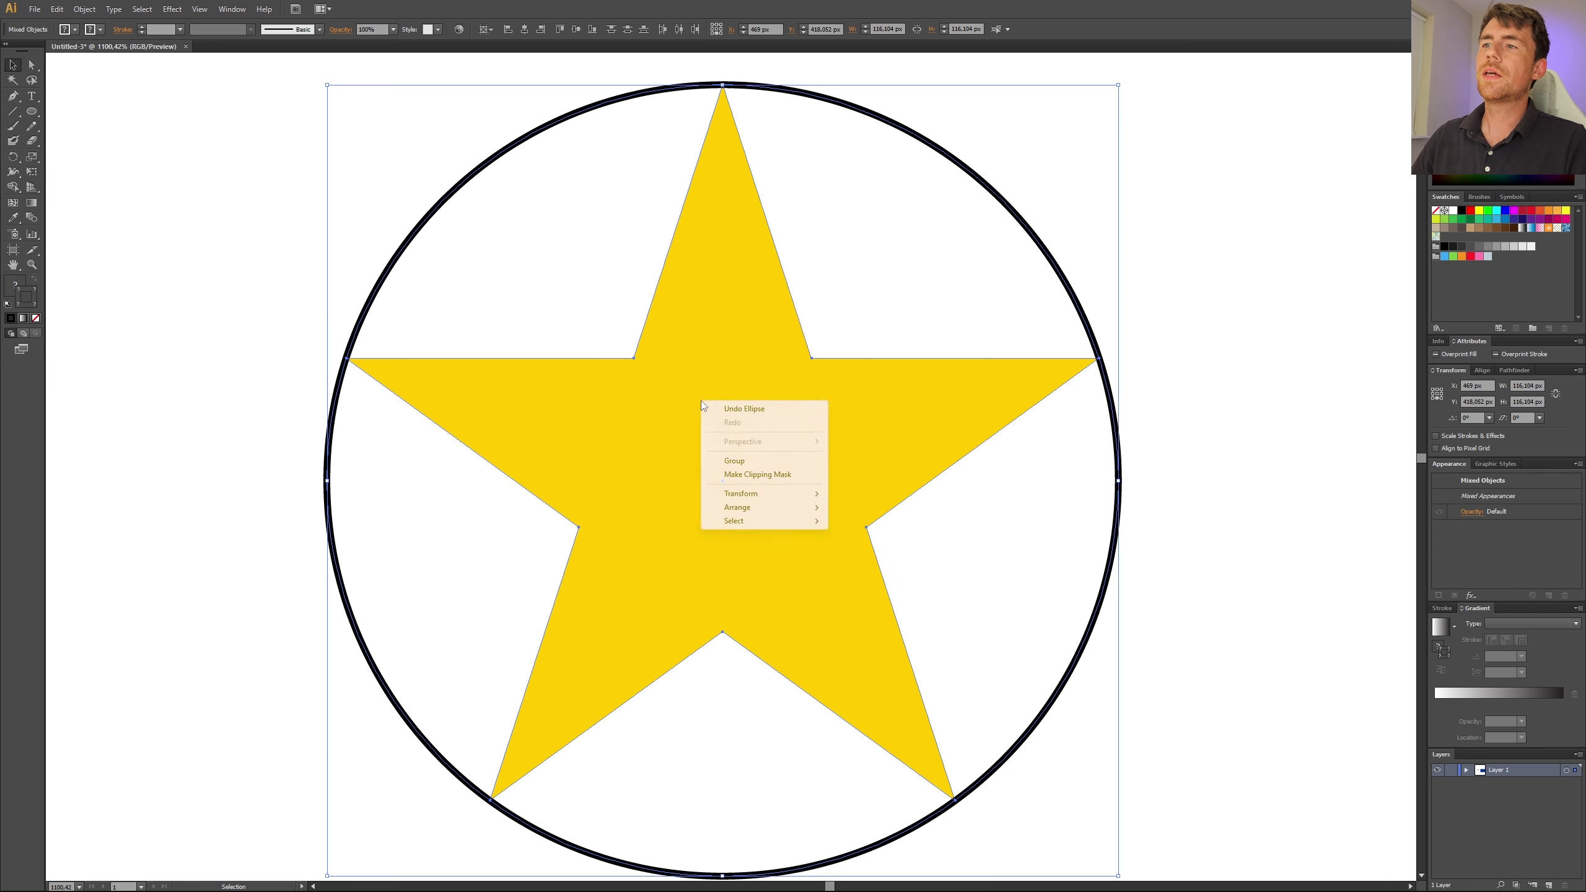
left_click(735, 461)
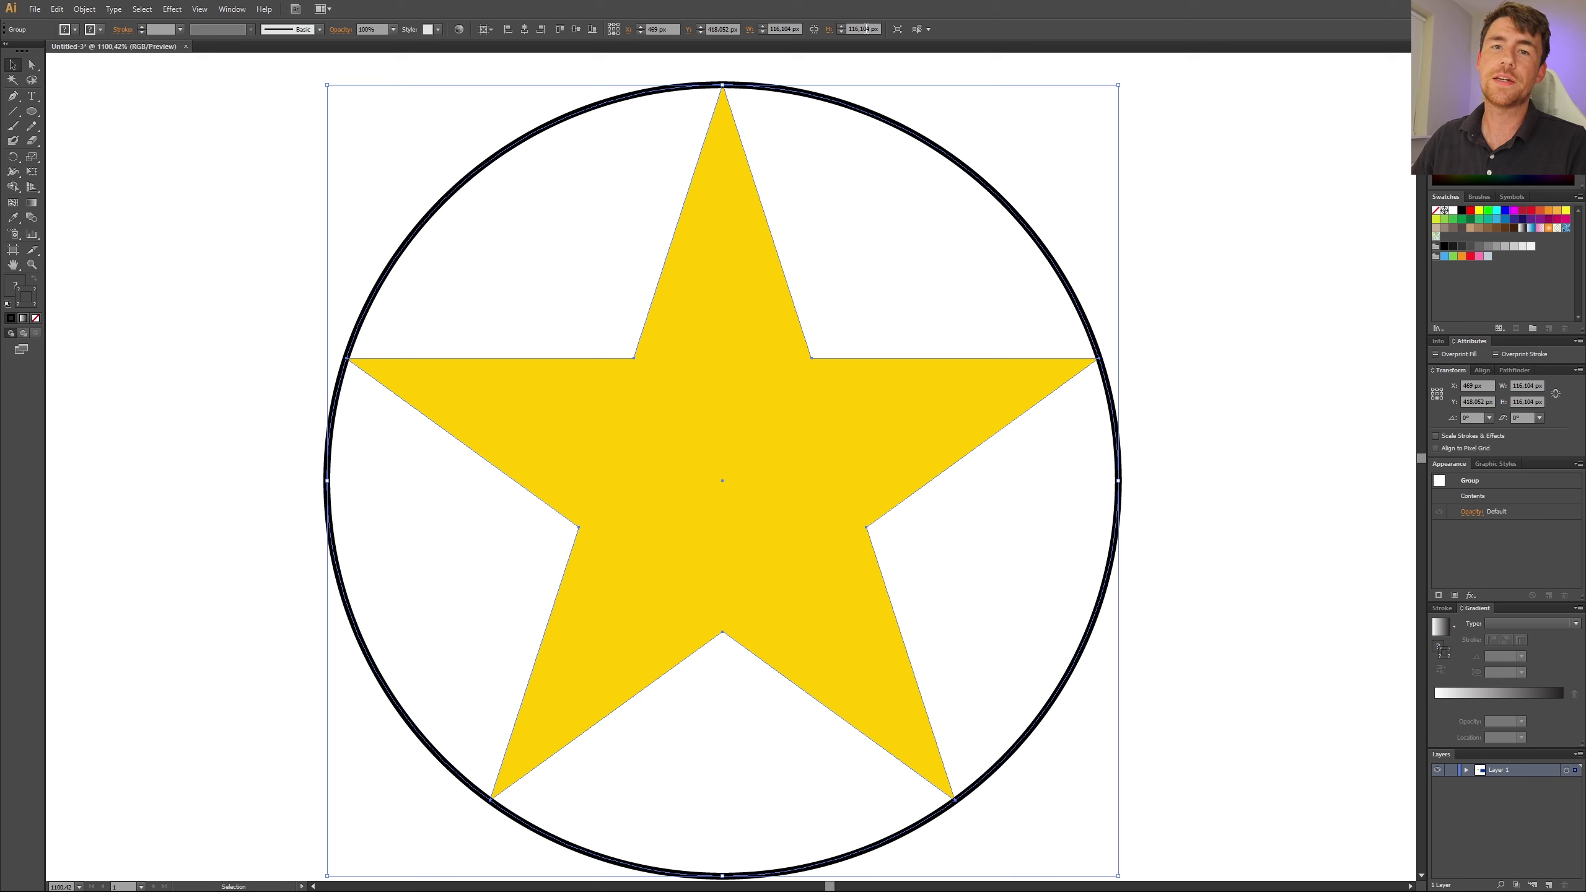
Step: Set the grouped star and circle to 40 px high and 40 px wide
left_click(878, 29)
type("4")
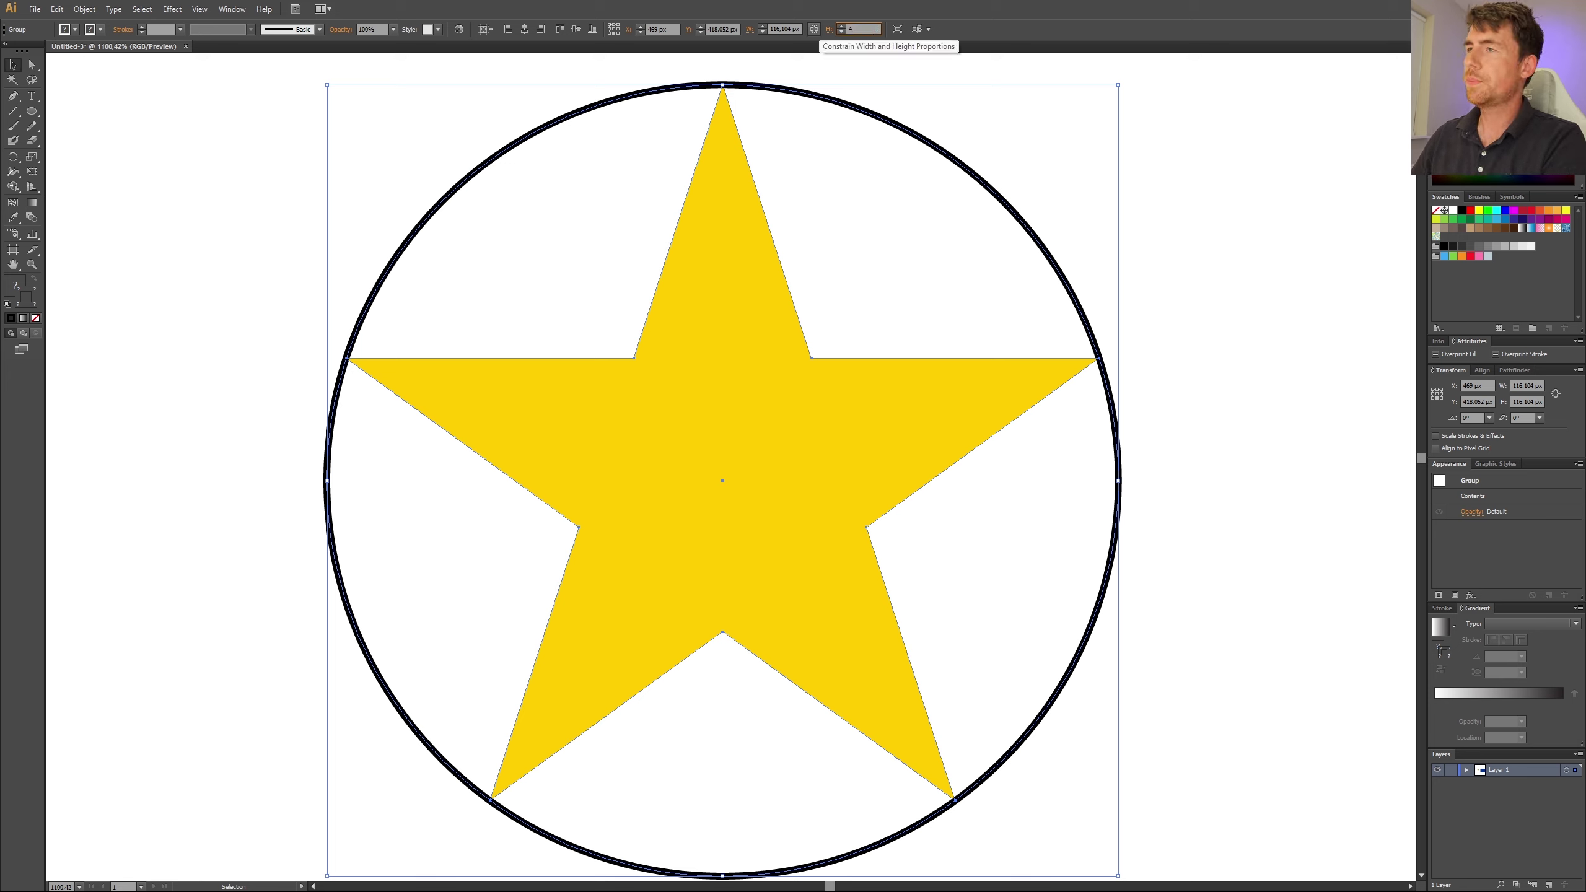
type("0")
key("shift+Tab")
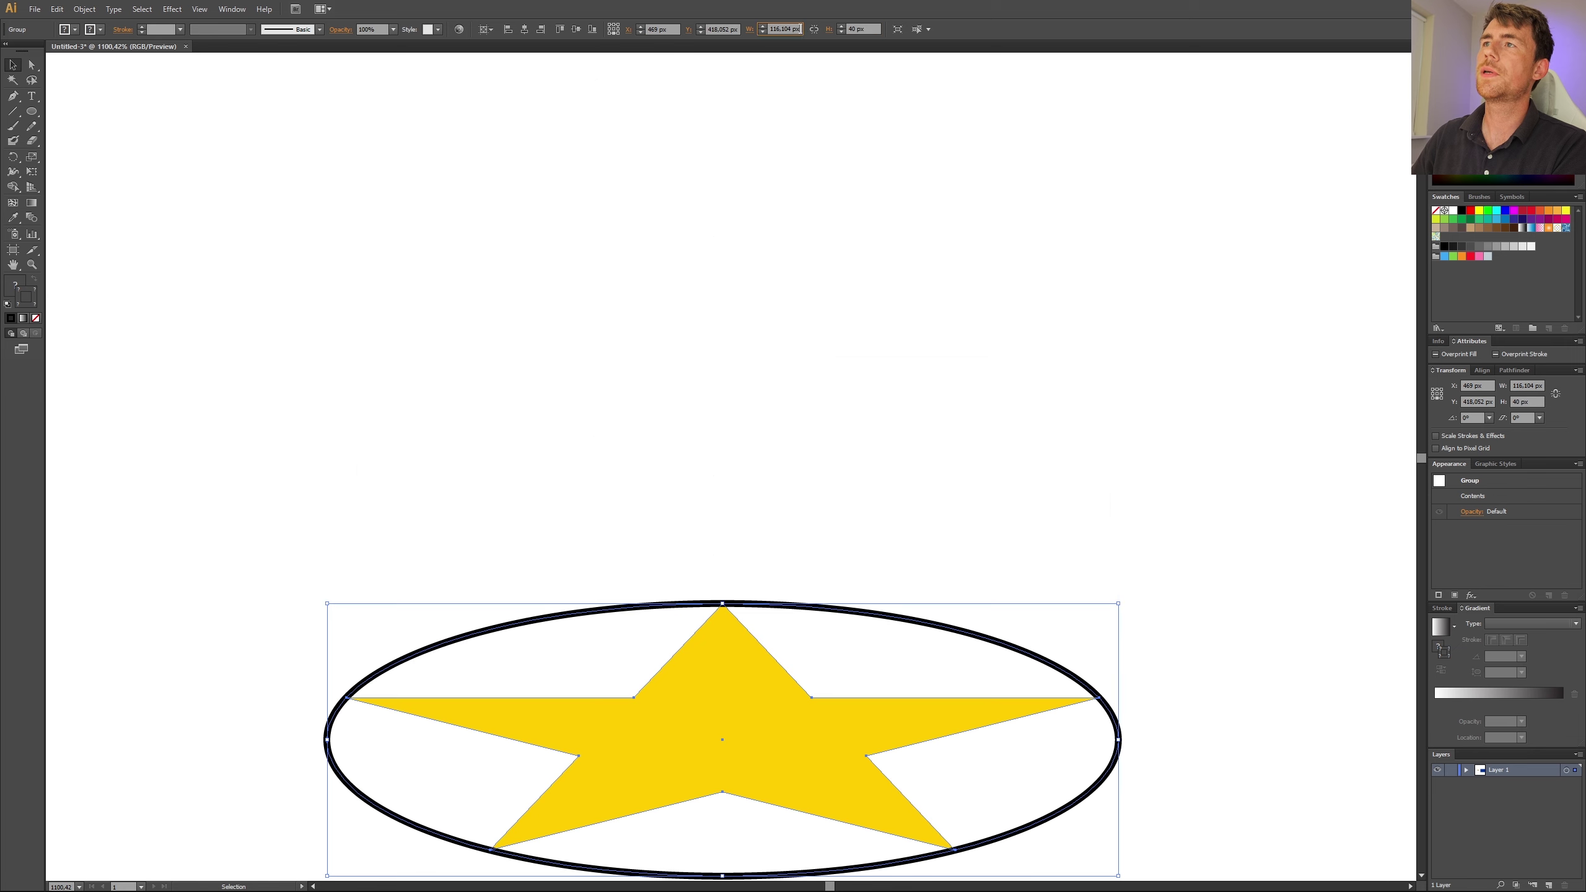
type("40")
left_click(866, 31)
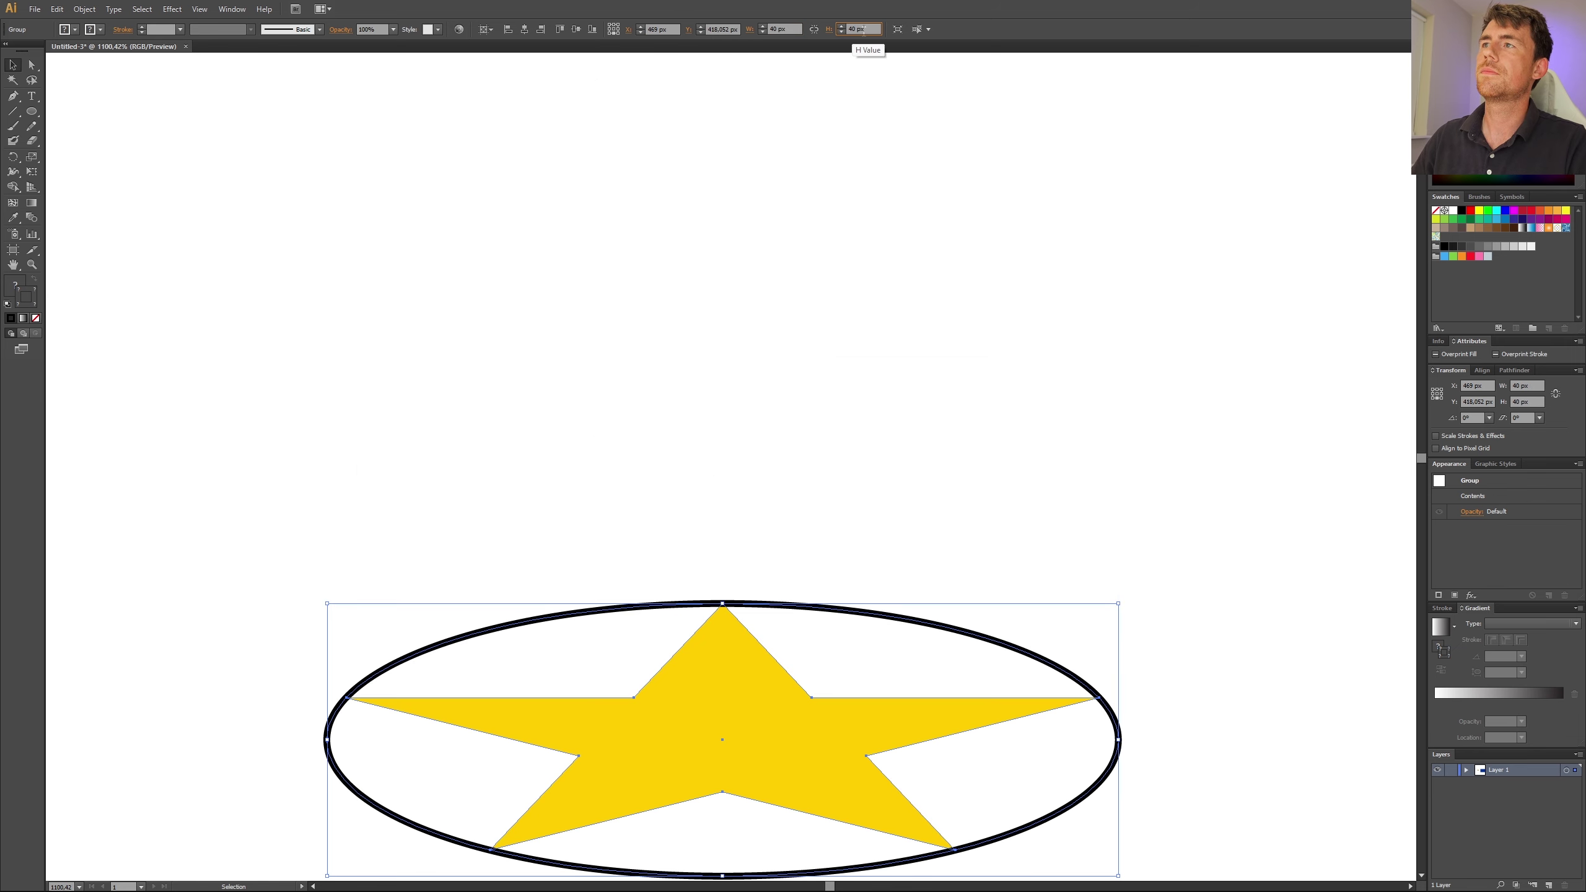
Step: Move the grouped star and circle onto the exact centre of the blue rectangle
left_click(31, 264)
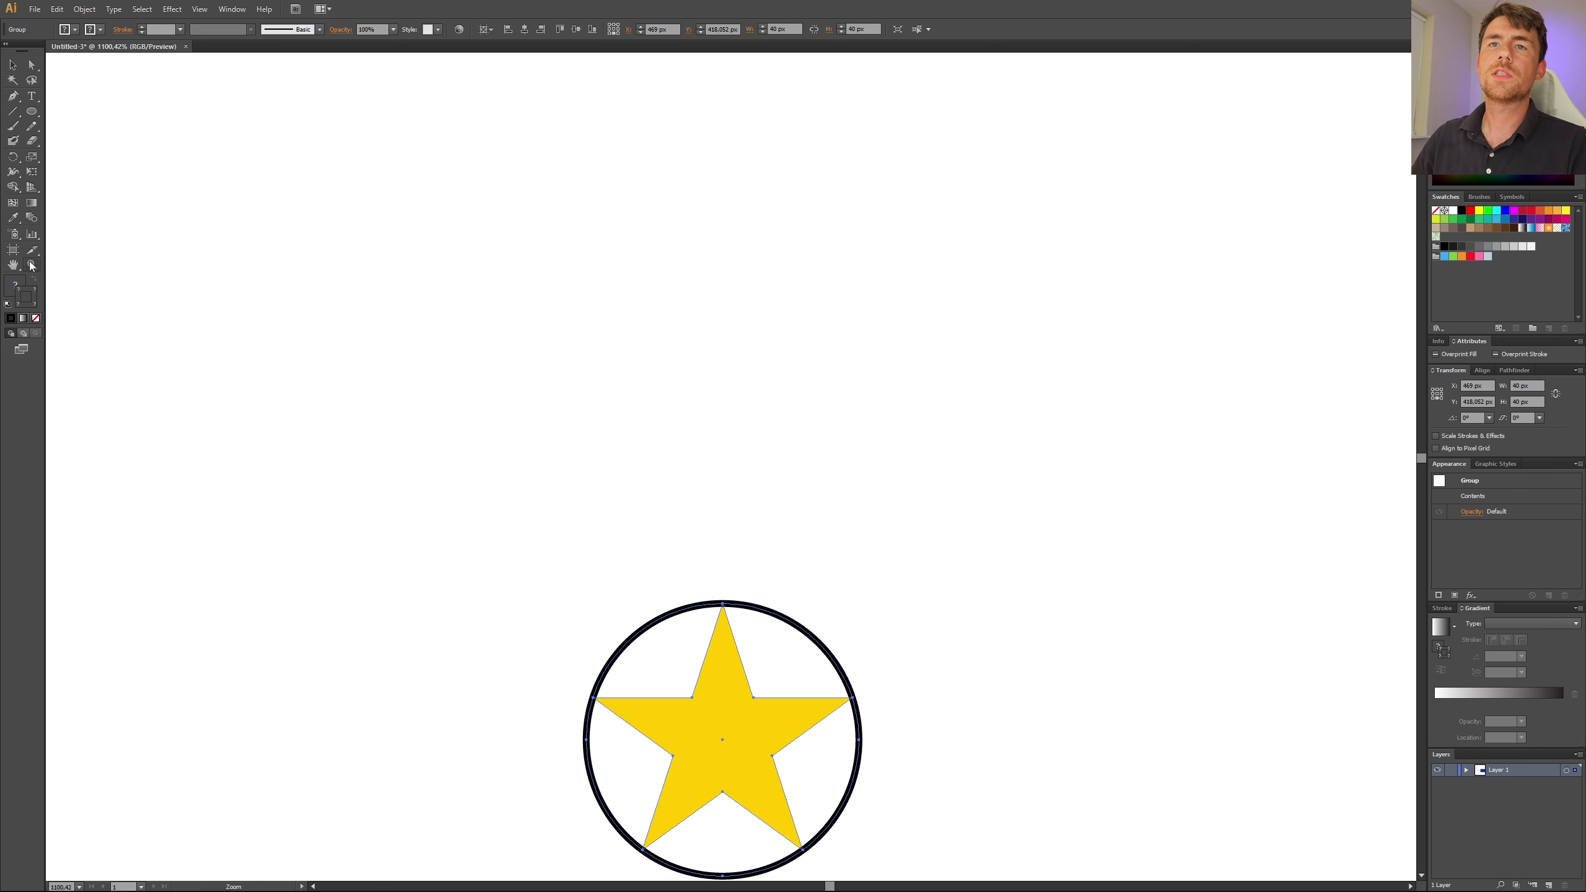
left_click(748, 595, "alt")
left_click(748, 595, "alt")
left_click(747, 594, "alt")
left_click(743, 588, "alt")
left_click(733, 574, "alt")
left_click(733, 575, "alt")
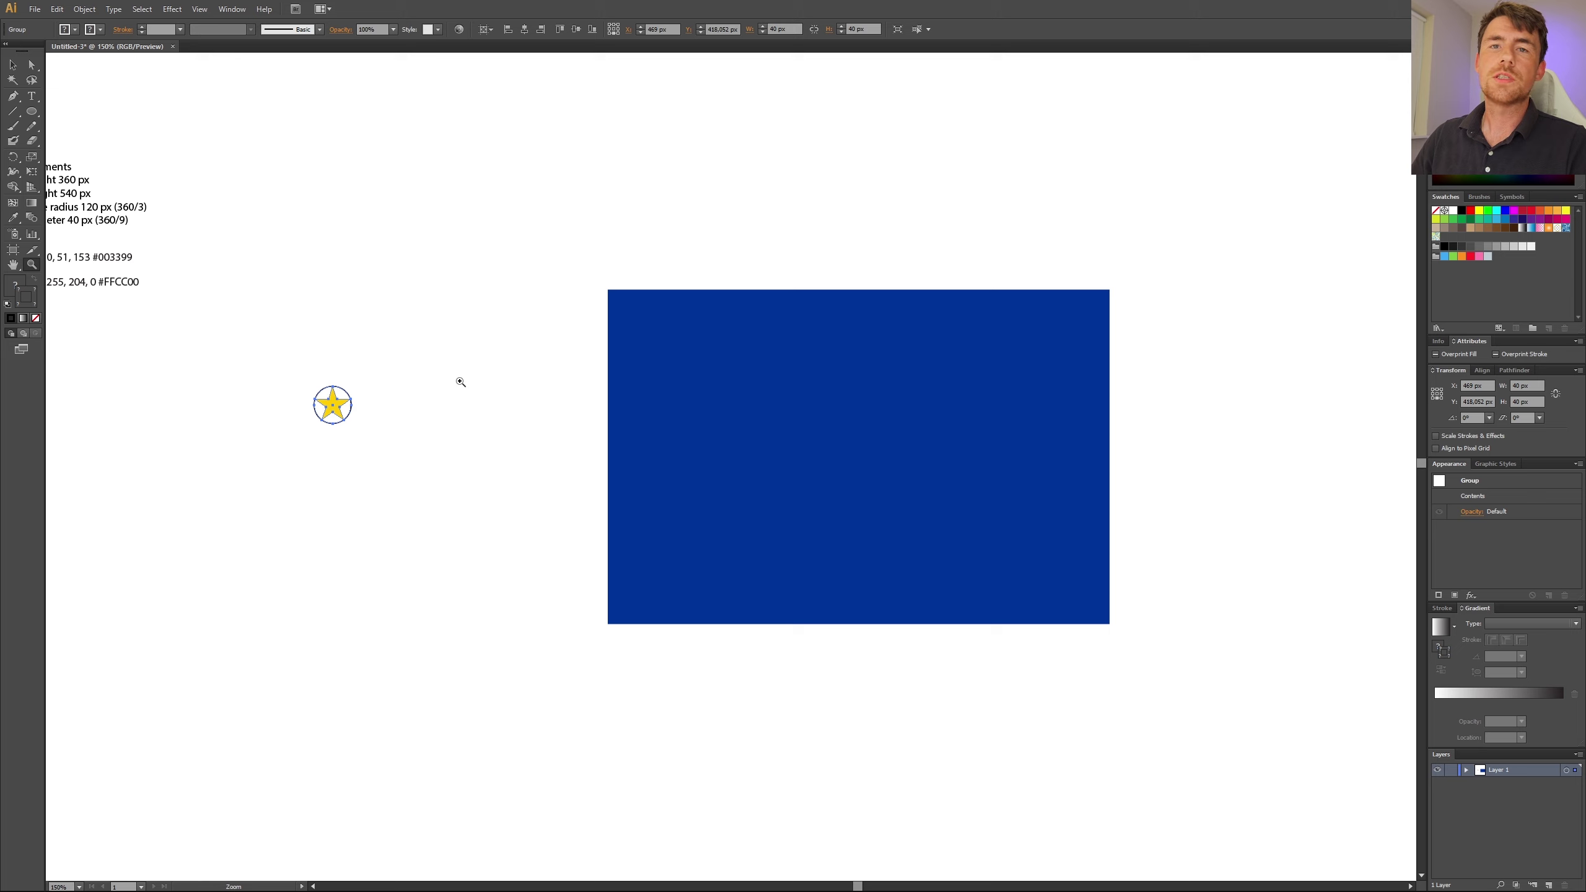
left_click(12, 65)
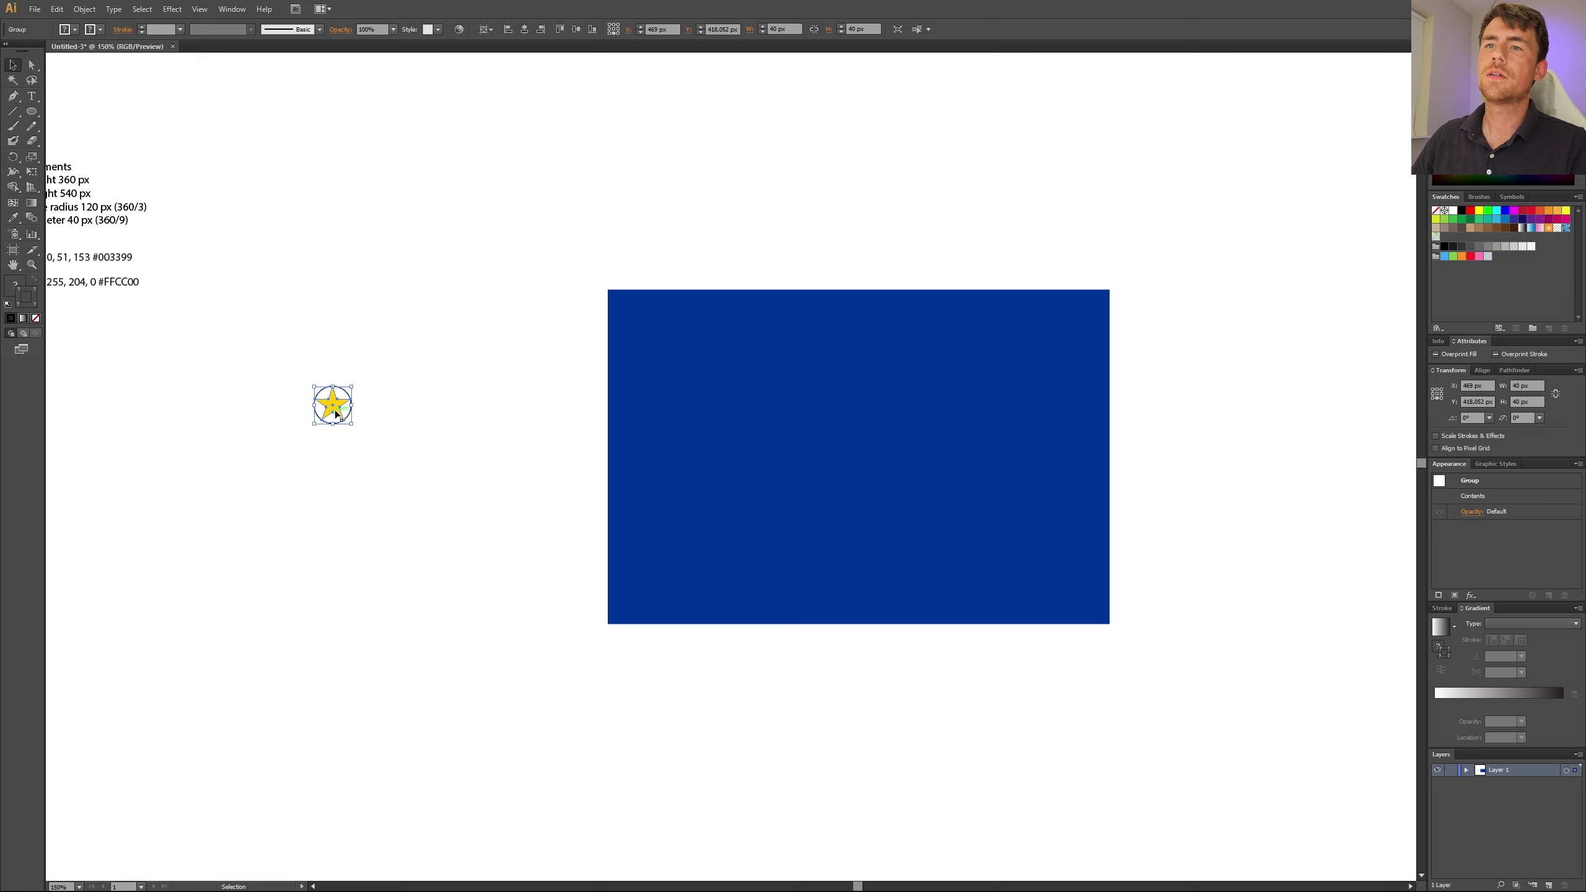
left_click_drag(334, 410, 859, 468)
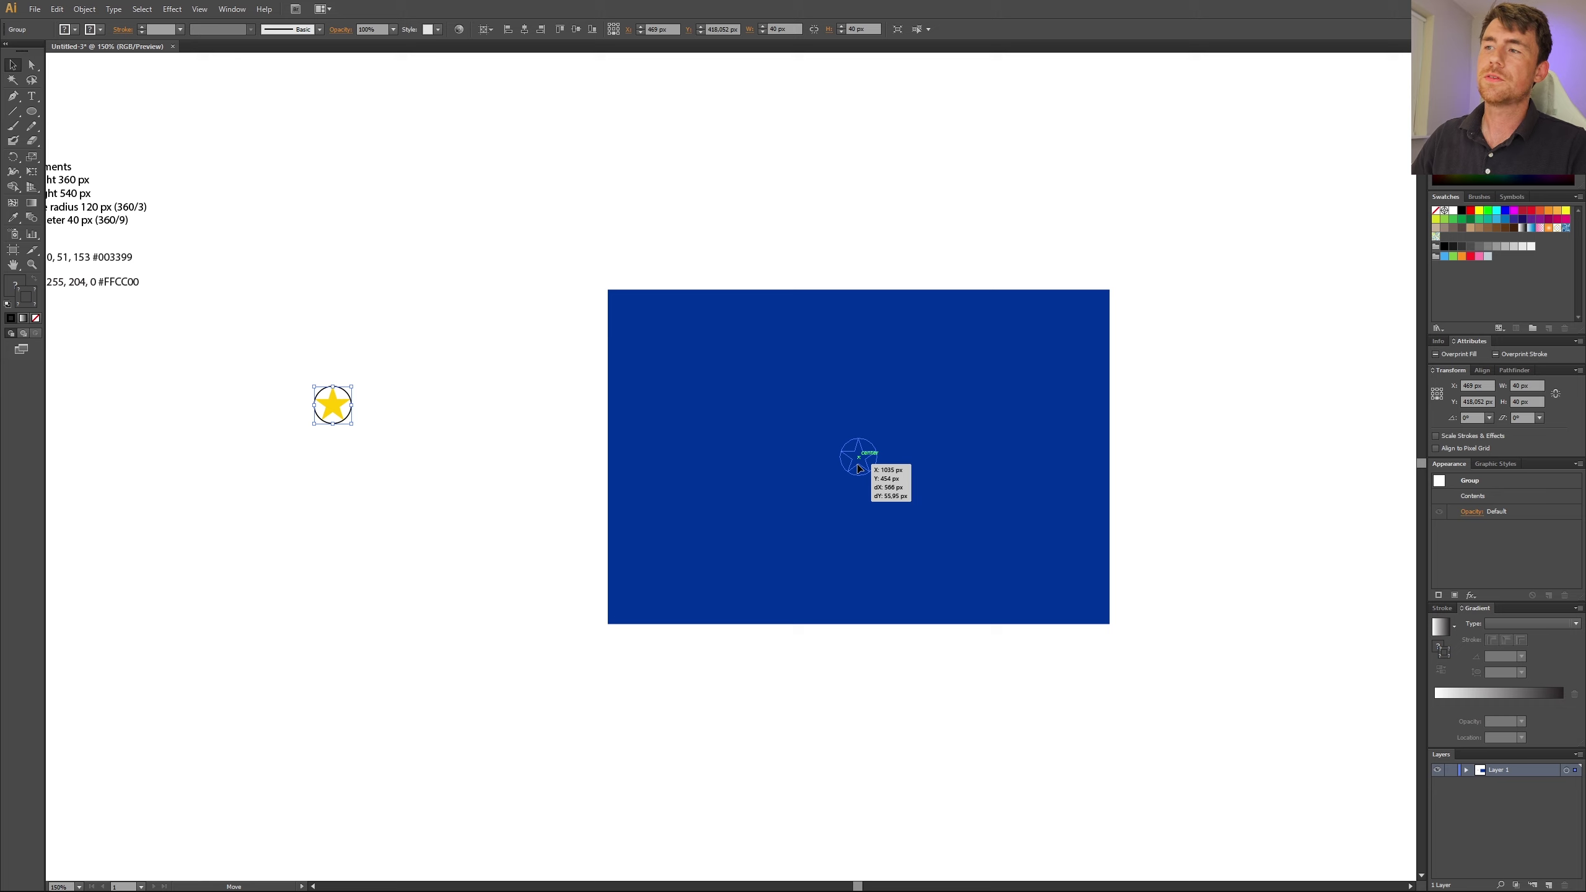
left_click_drag(858, 468, 858, 467)
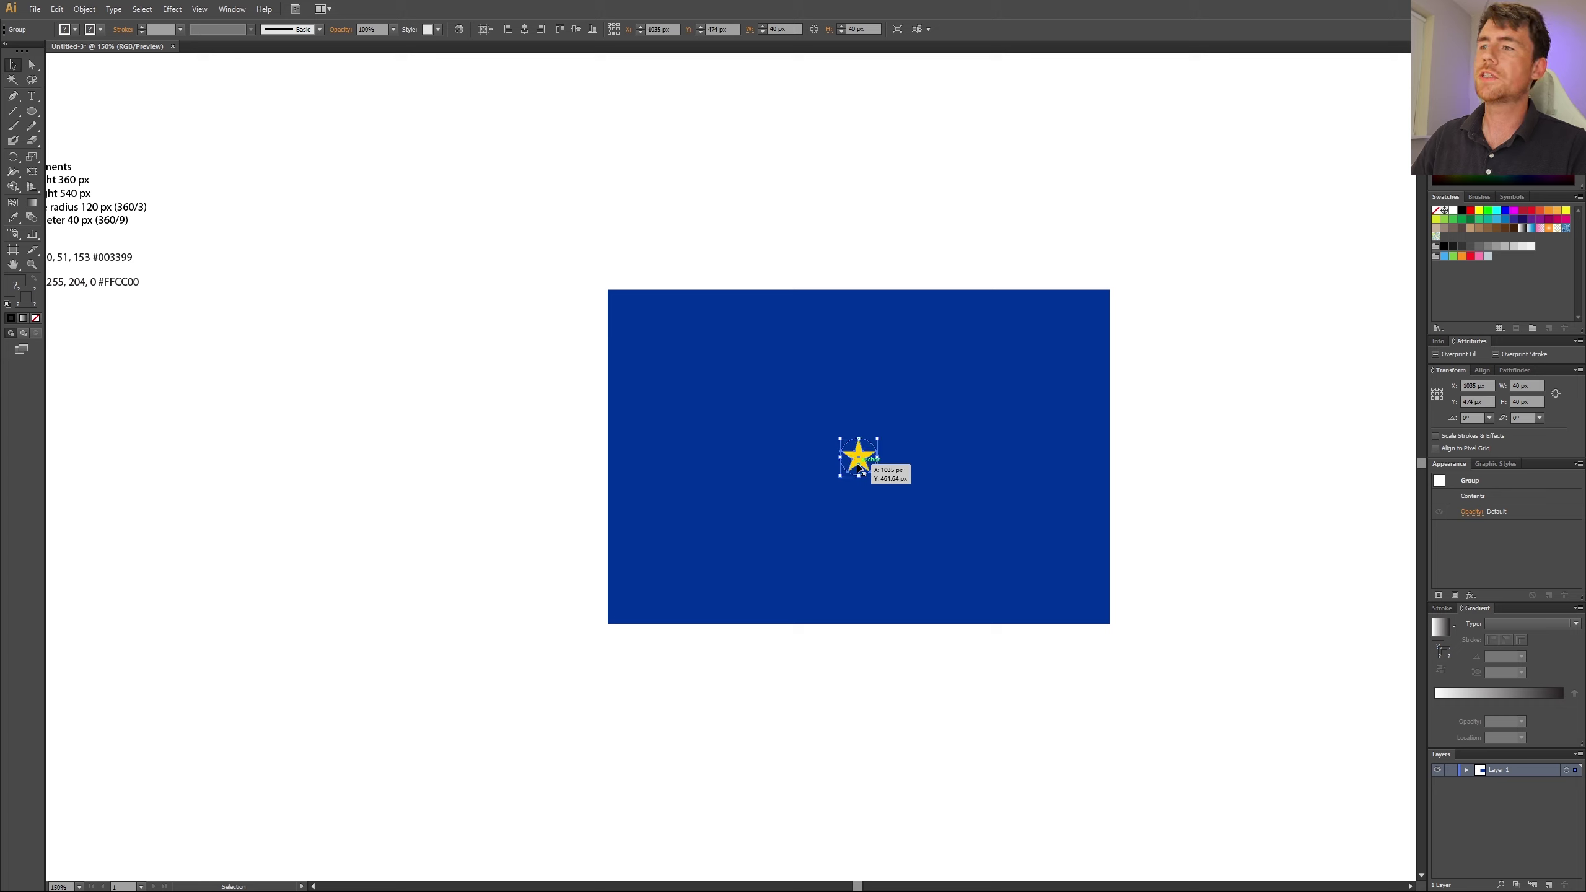
Step: Move the star group 120 px up from the flag's centre by subtracting 120 from its Y value
key("z")
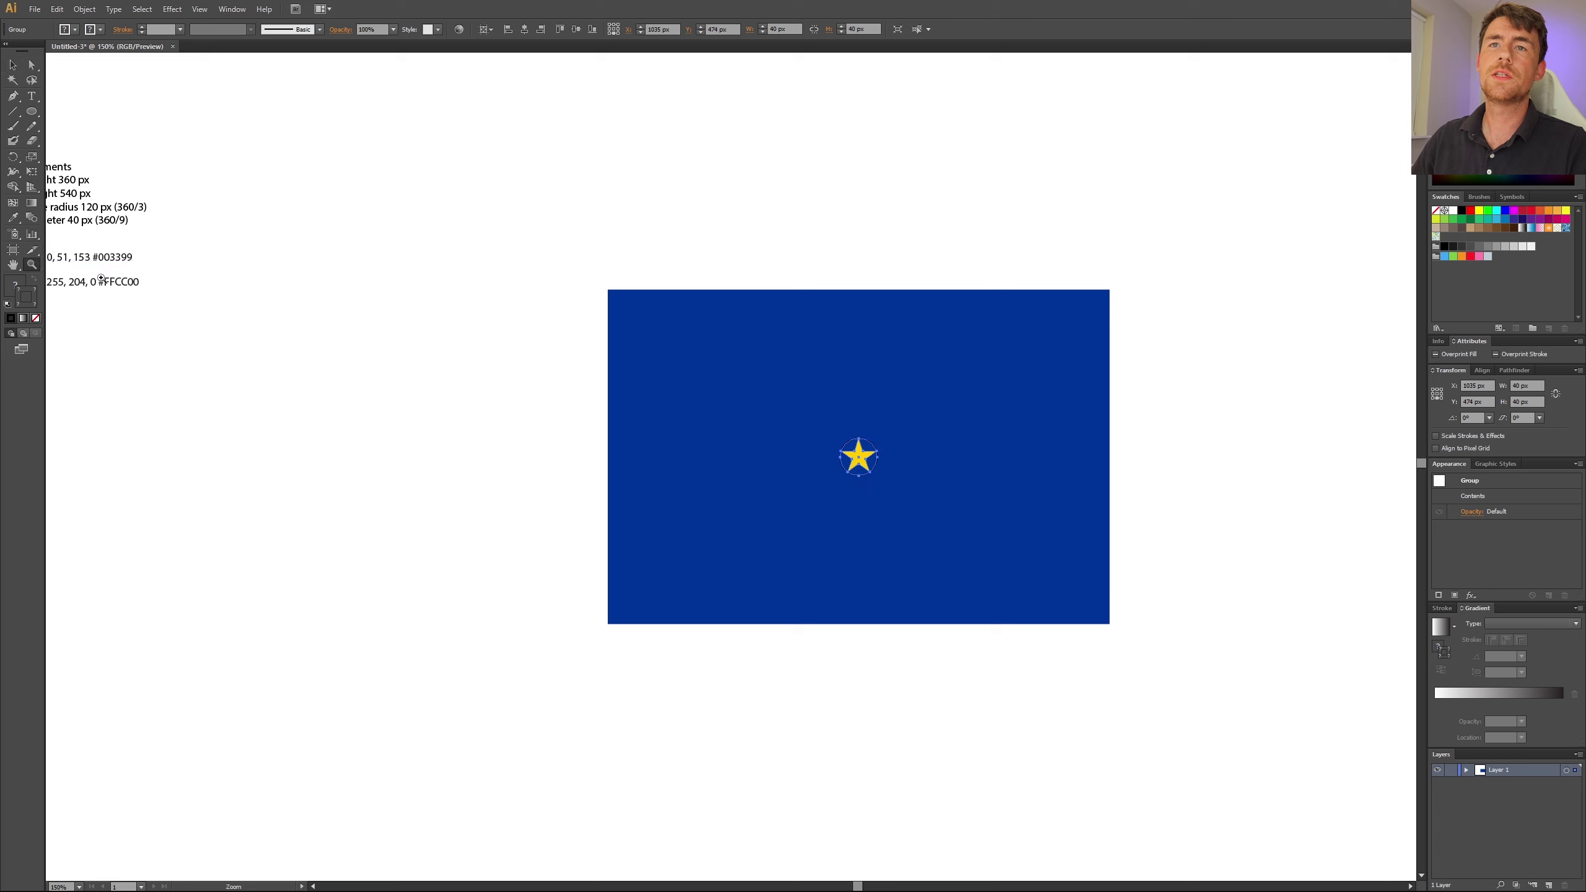
left_click_drag(496, 220, 1244, 722)
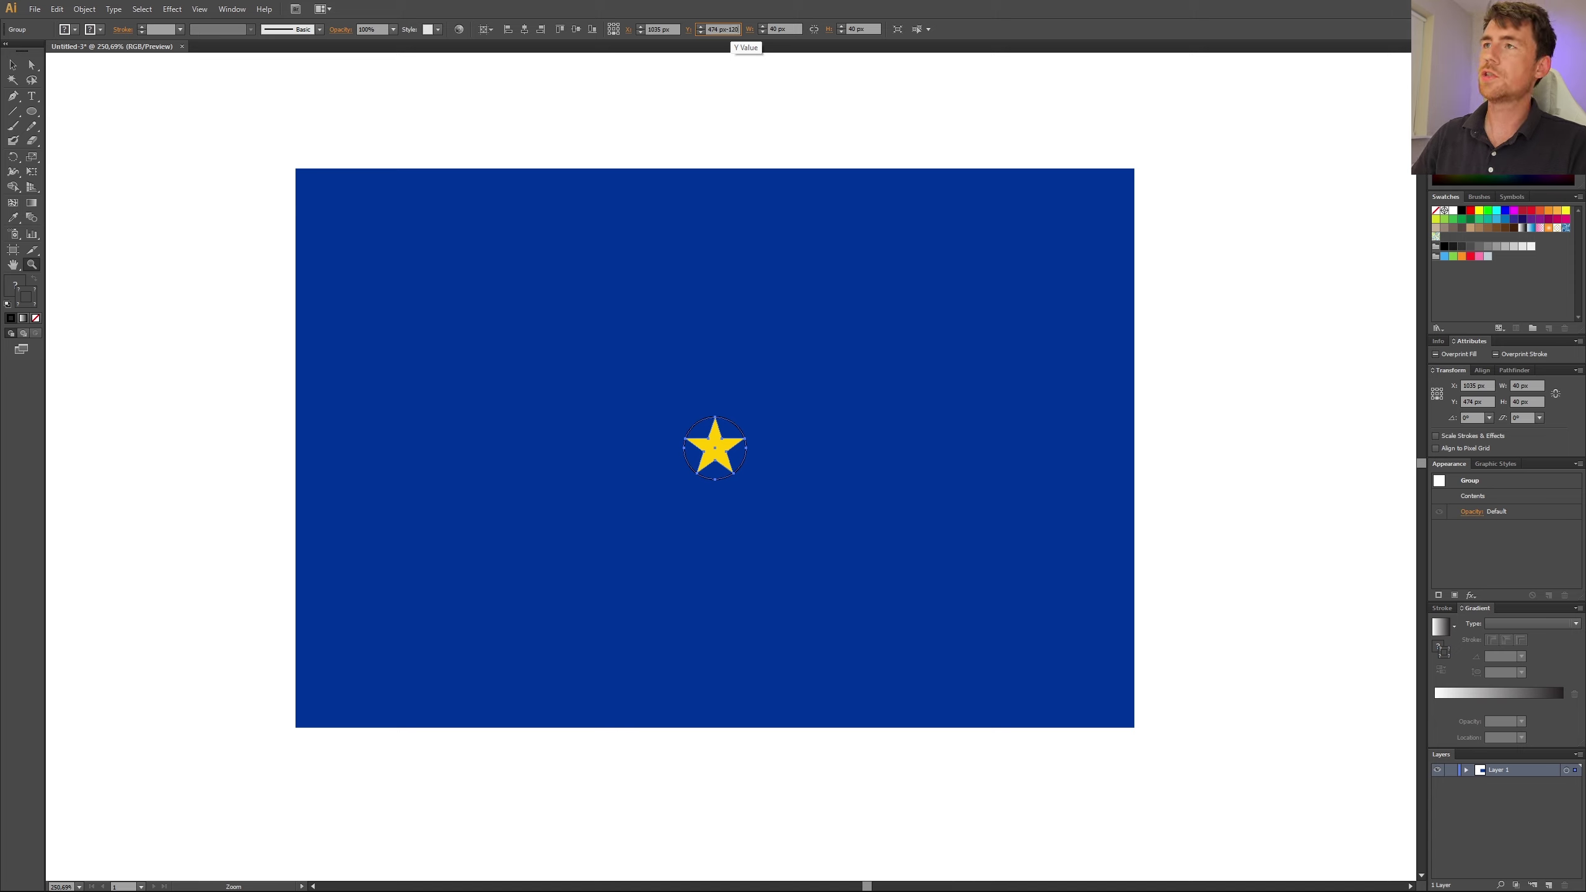
key("Return")
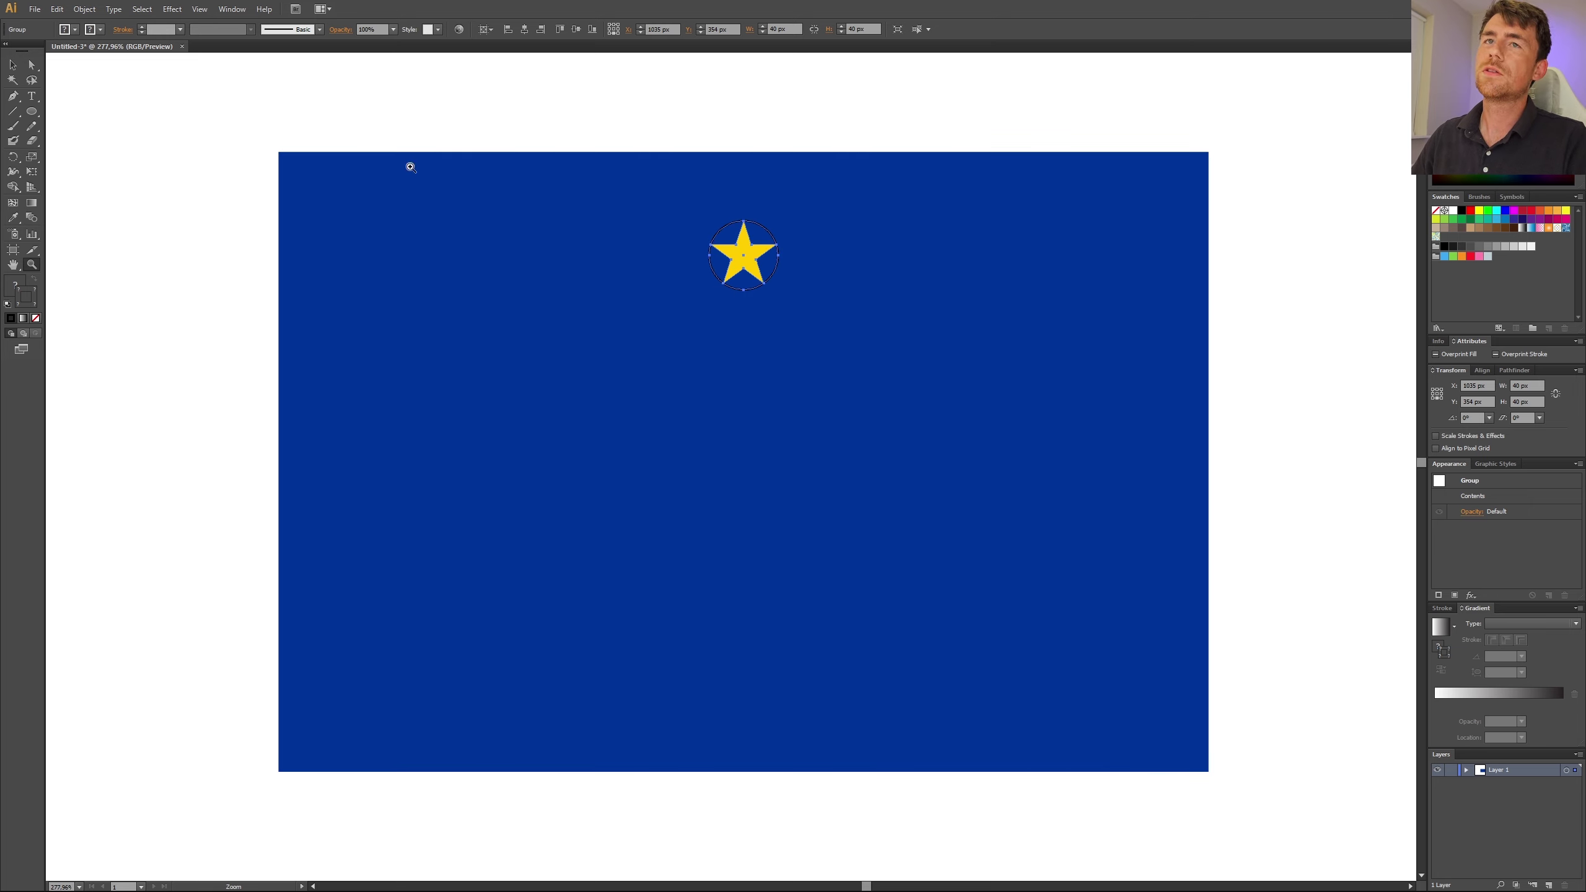
Step: Ungroup the star from its surrounding circle and delete the circle
left_click(12, 65)
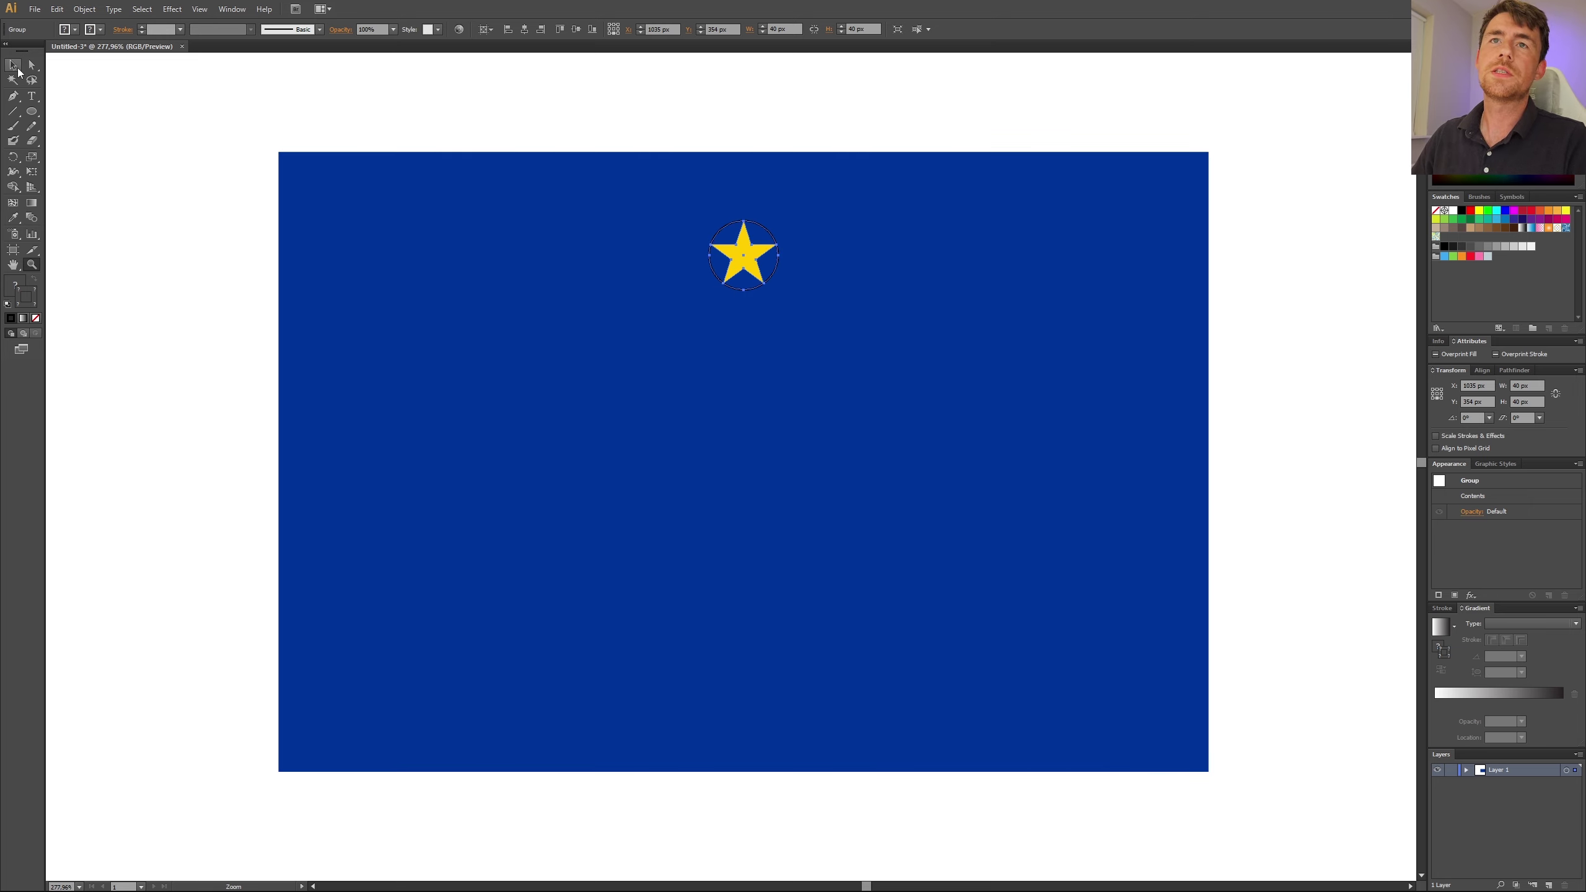
right_click(747, 255)
left_click(781, 330)
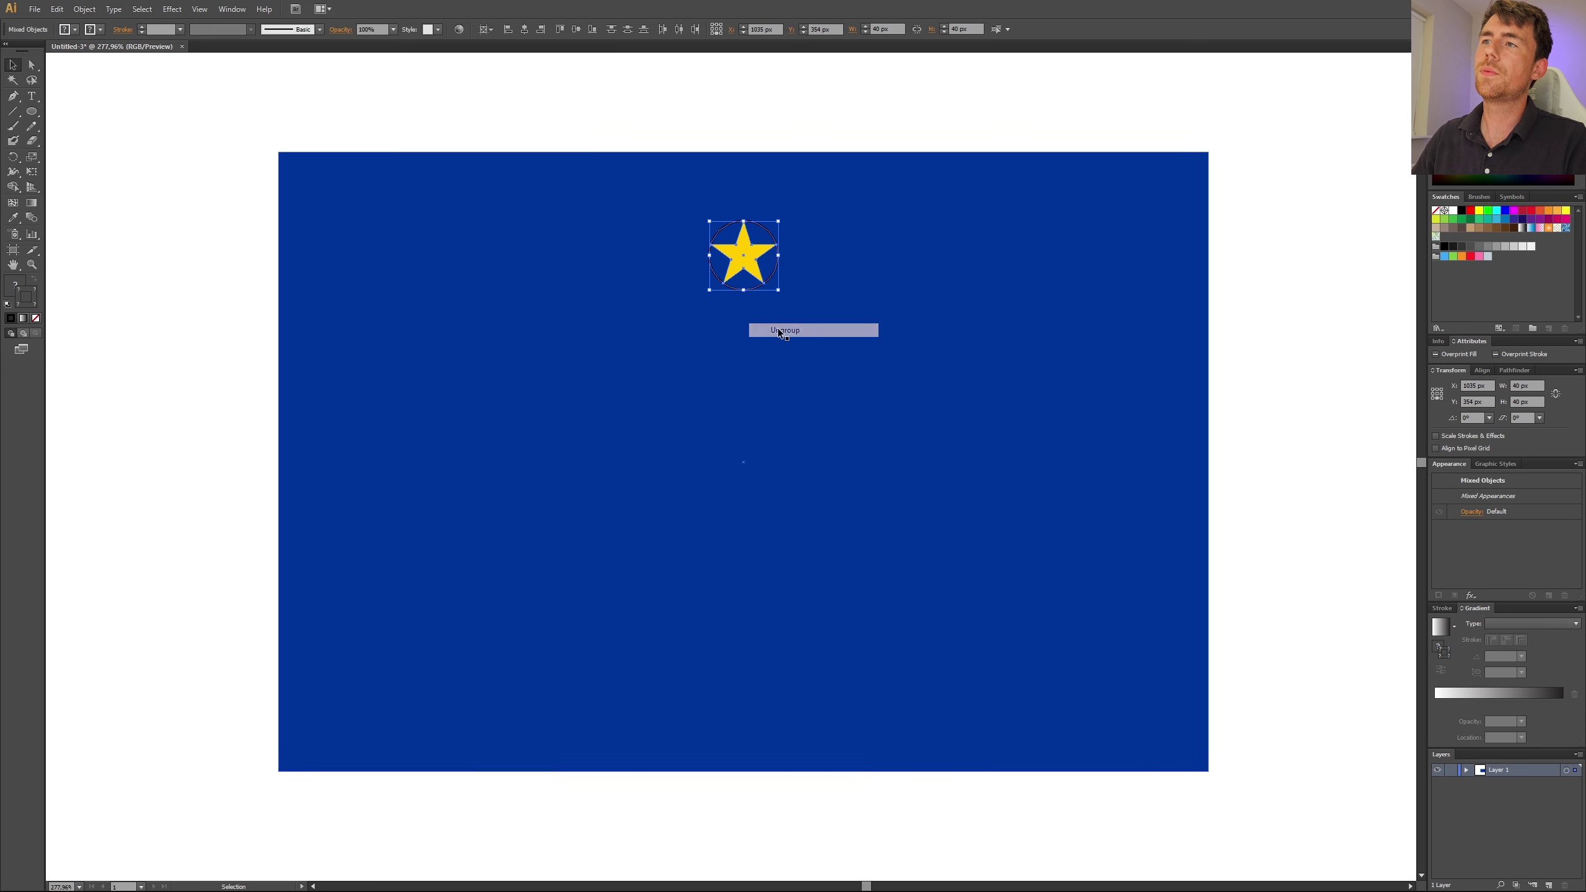
left_click(776, 144)
left_click(761, 226)
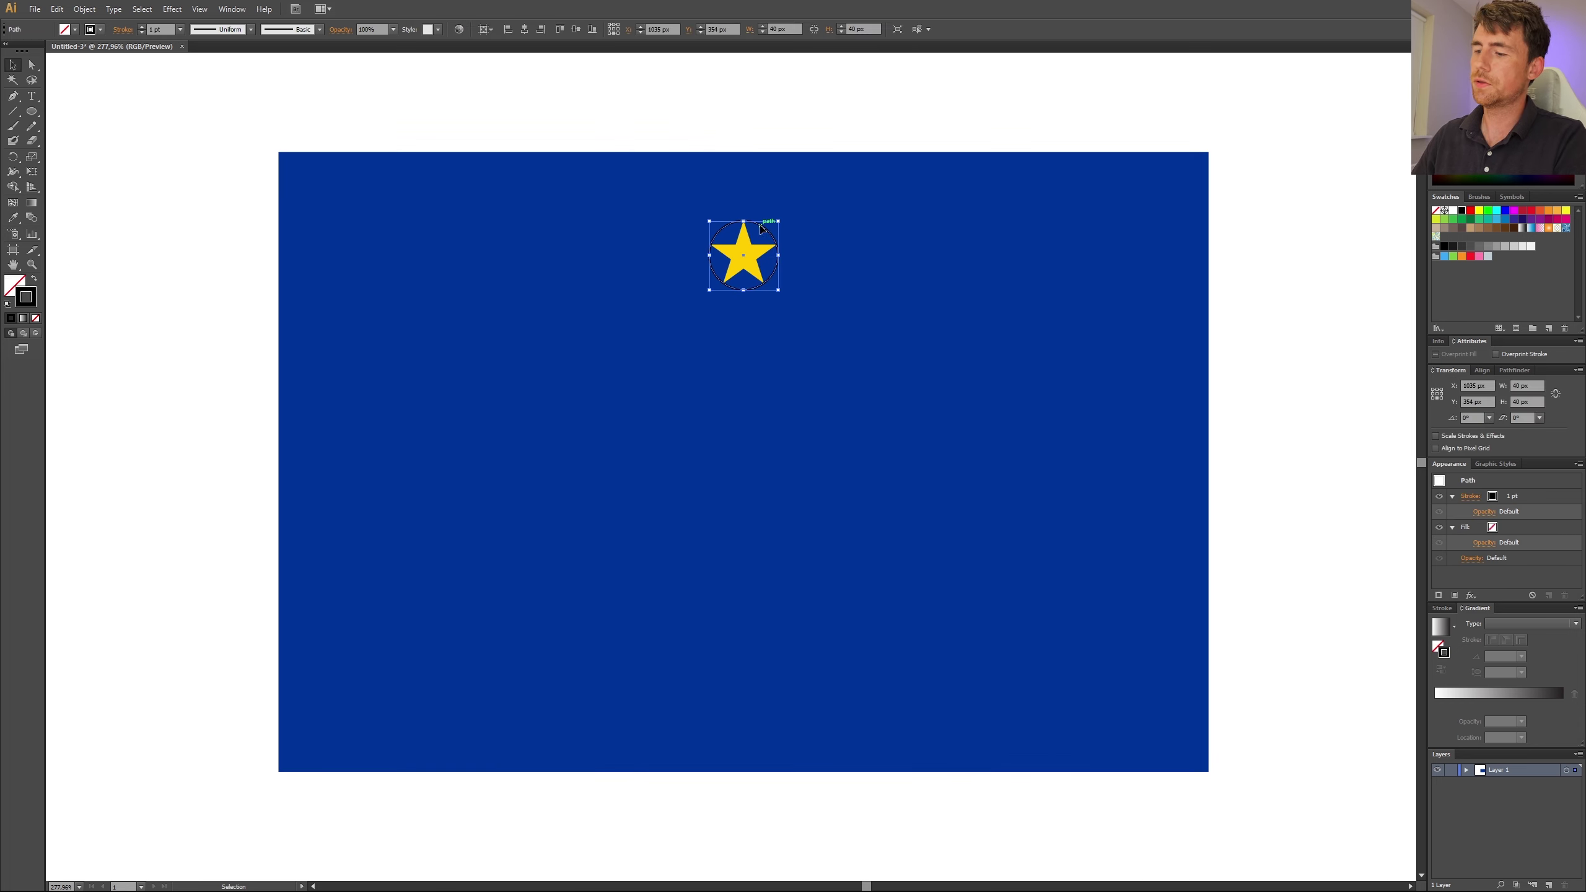
key("Delete")
Step: Create a copy of the star rotated 30° around the centre of the blue rectangle
left_click(746, 261)
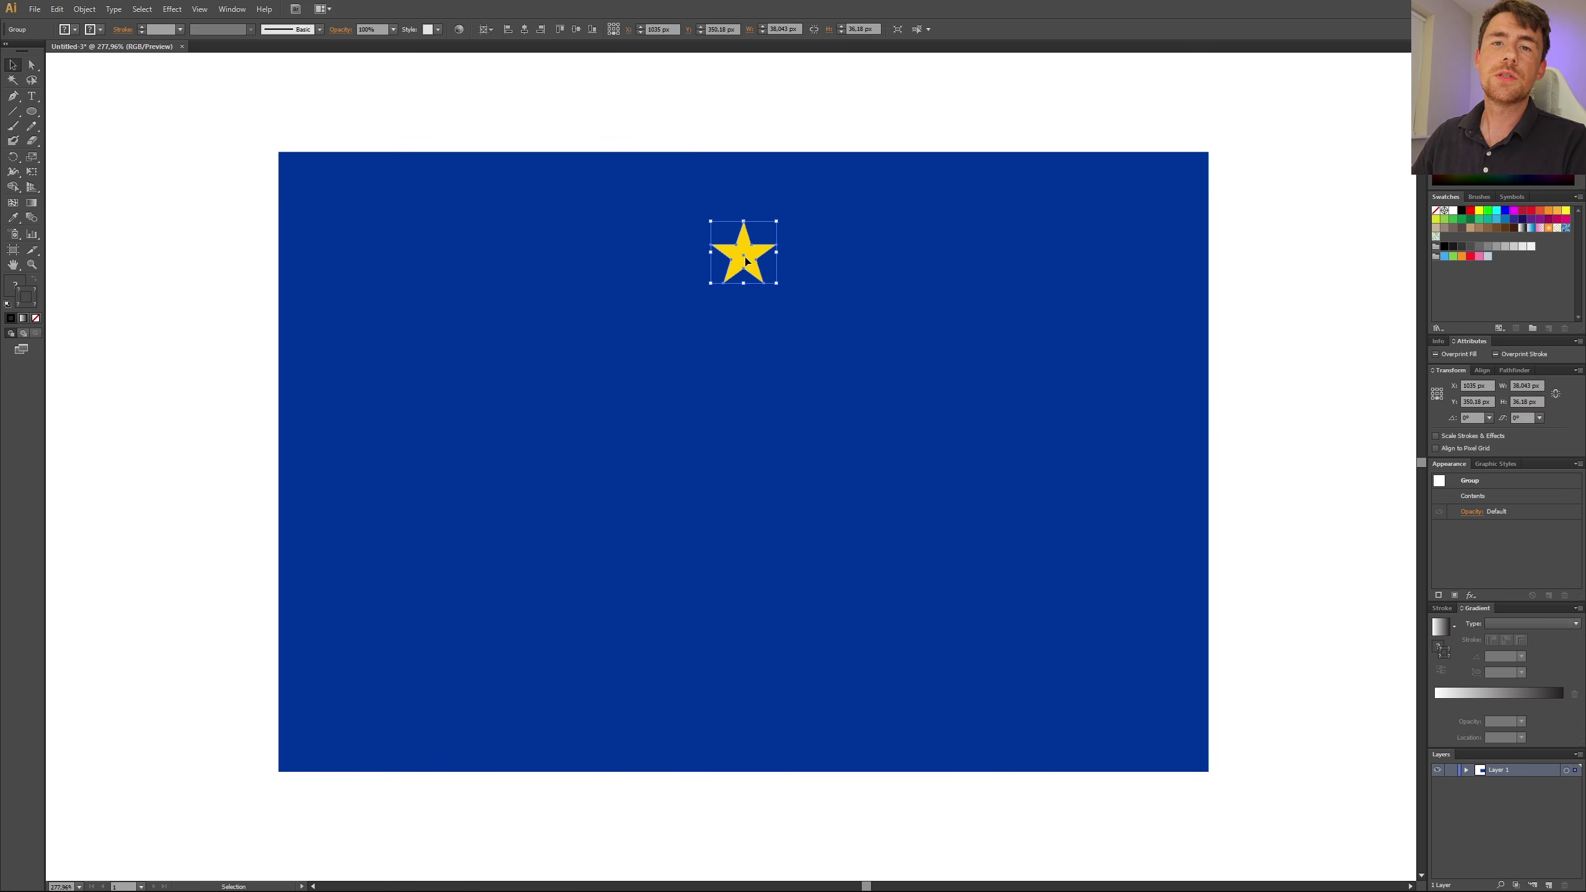
left_click(13, 159)
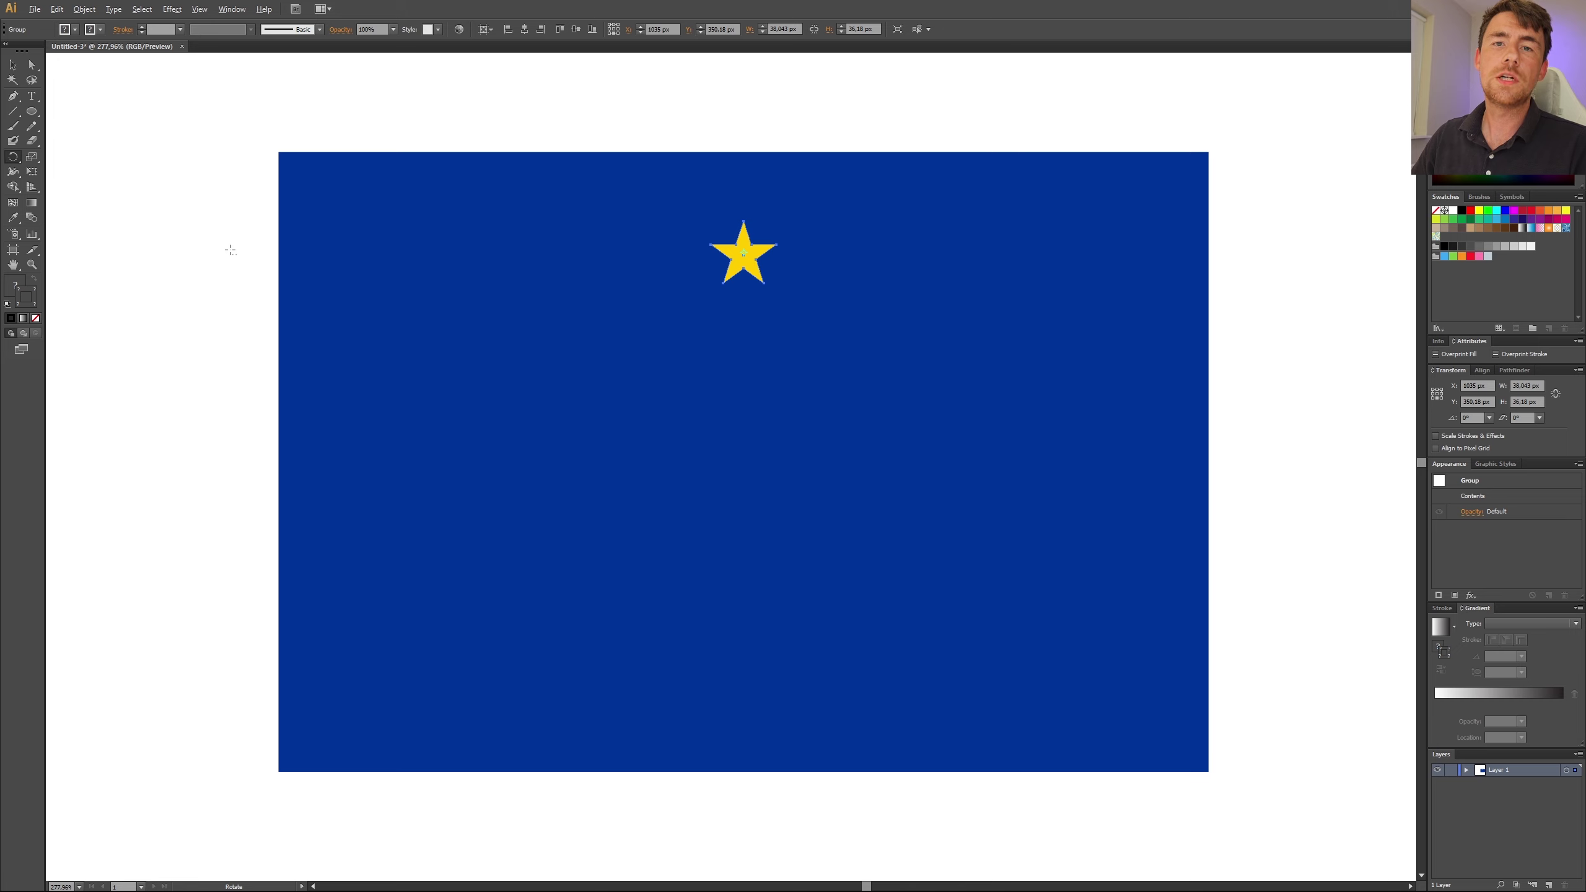
left_click(743, 464, "alt")
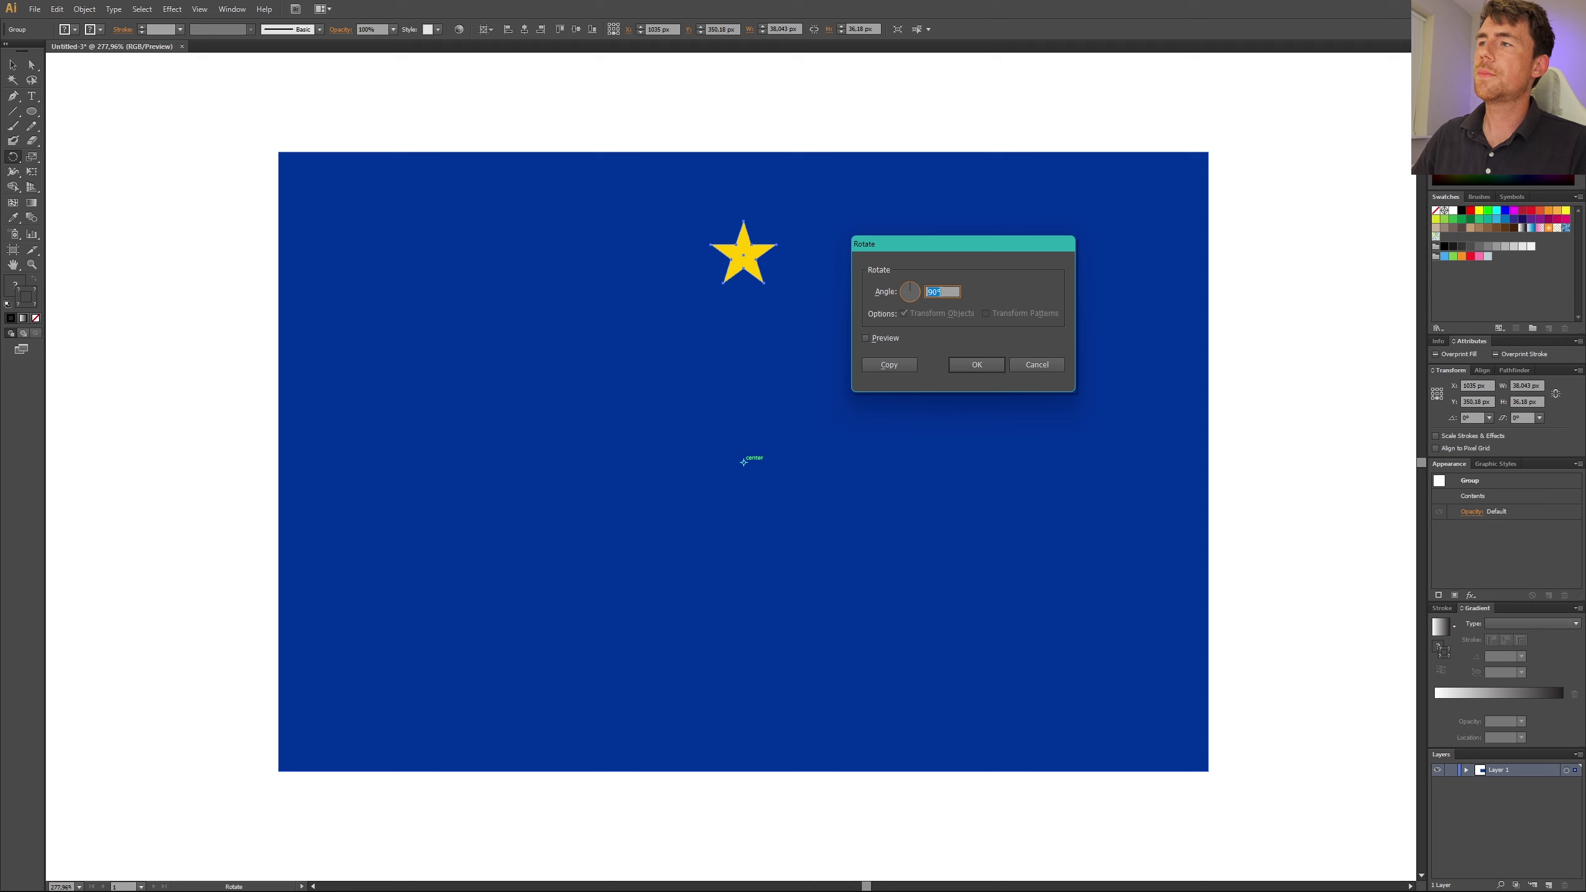
type("30")
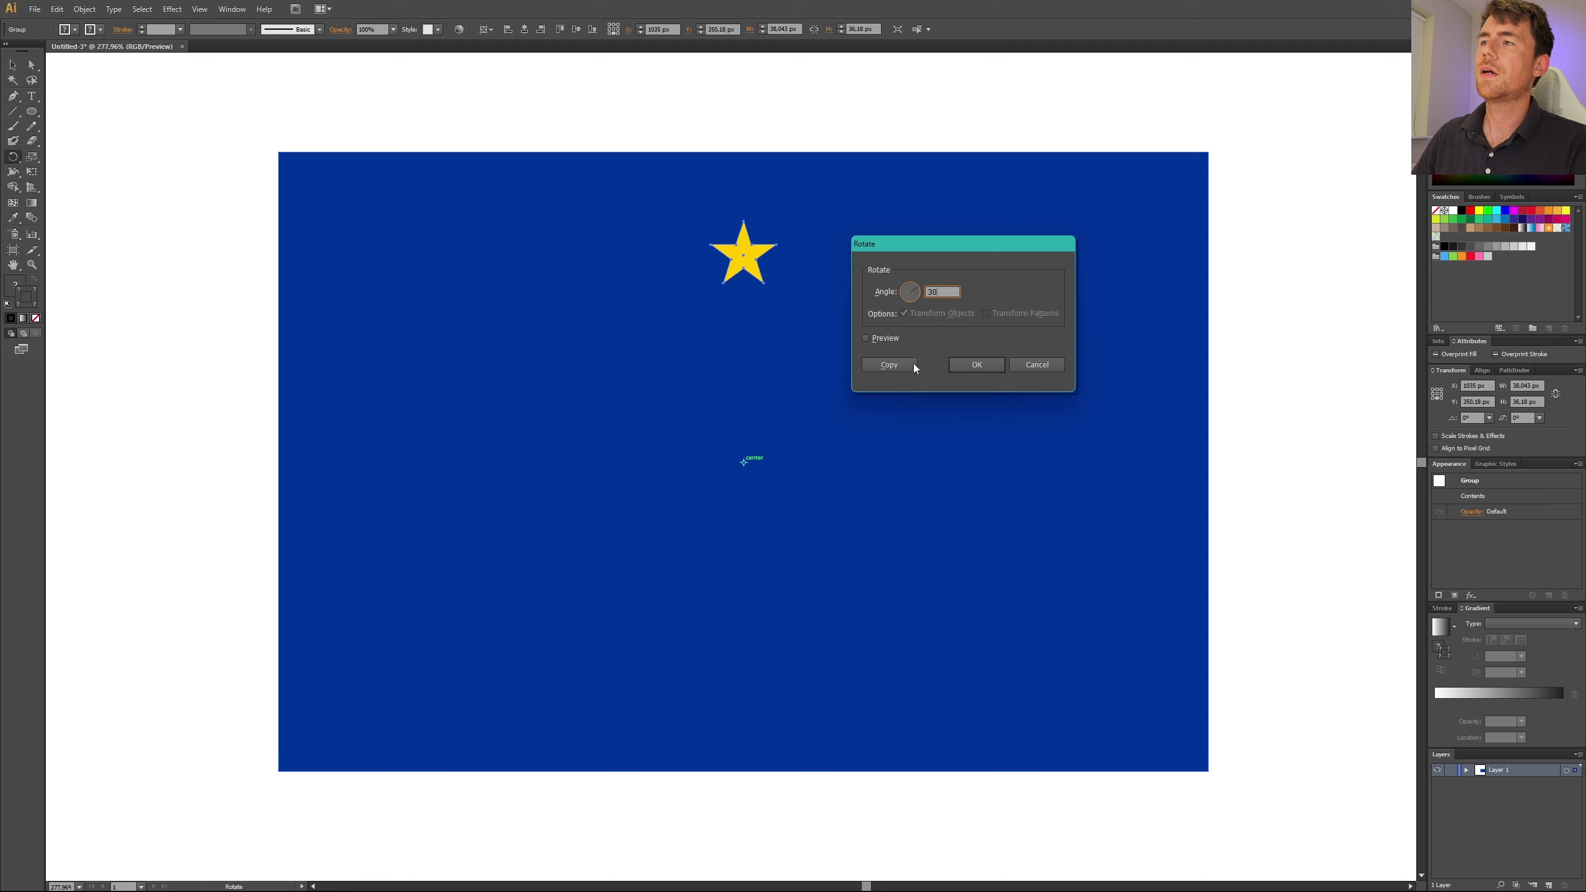
left_click(889, 369)
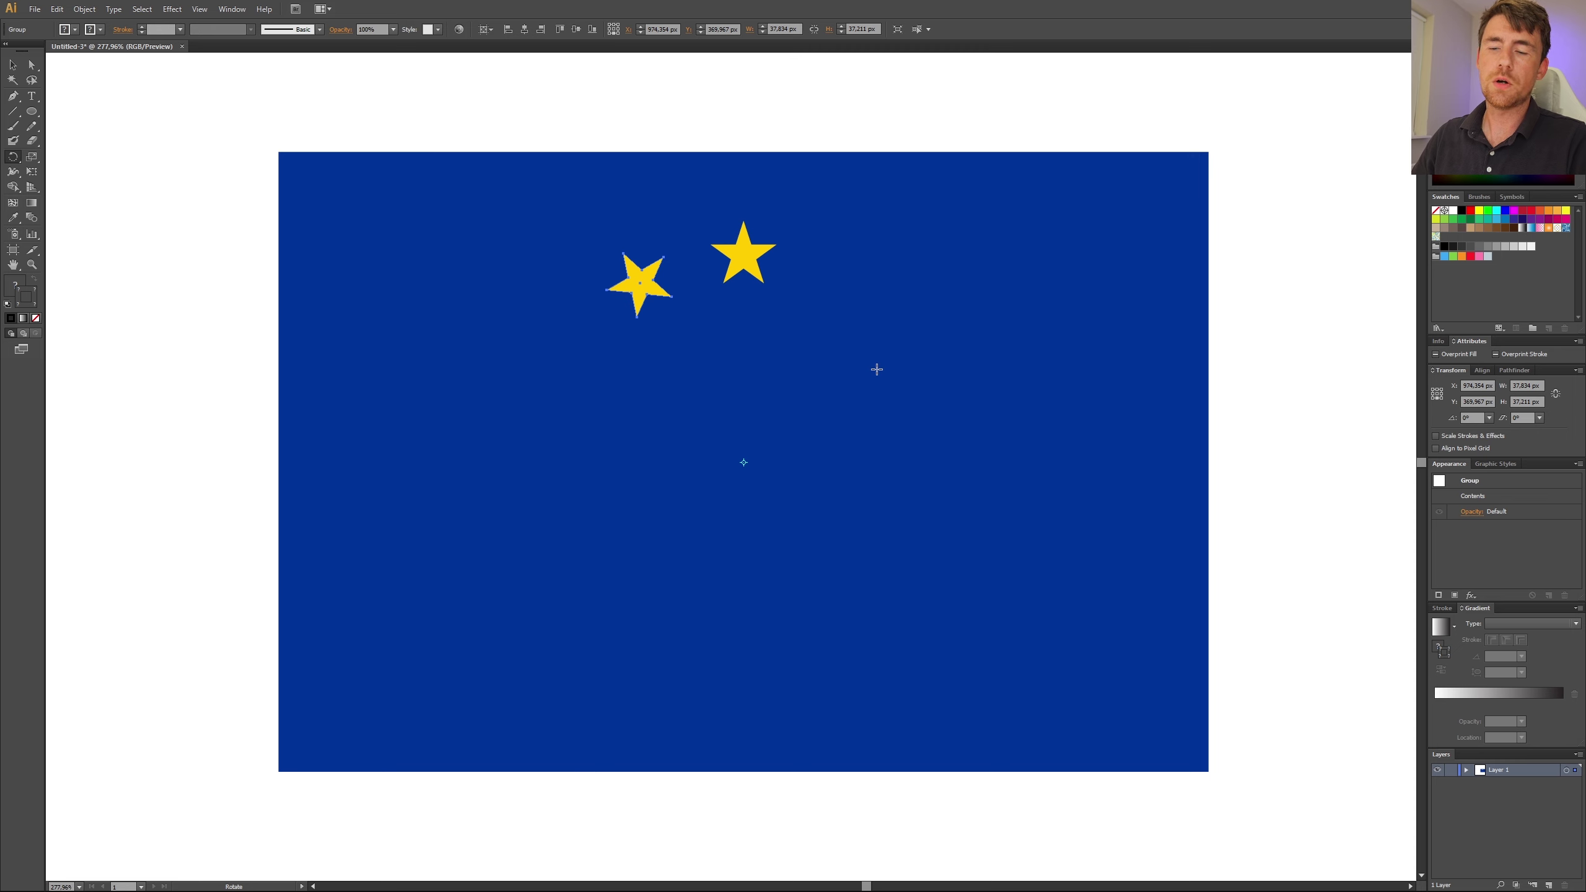
Step: Repeat the rotated copy ten times to complete the ring of twelve stars around the flag's centre
key("ctrl+d")
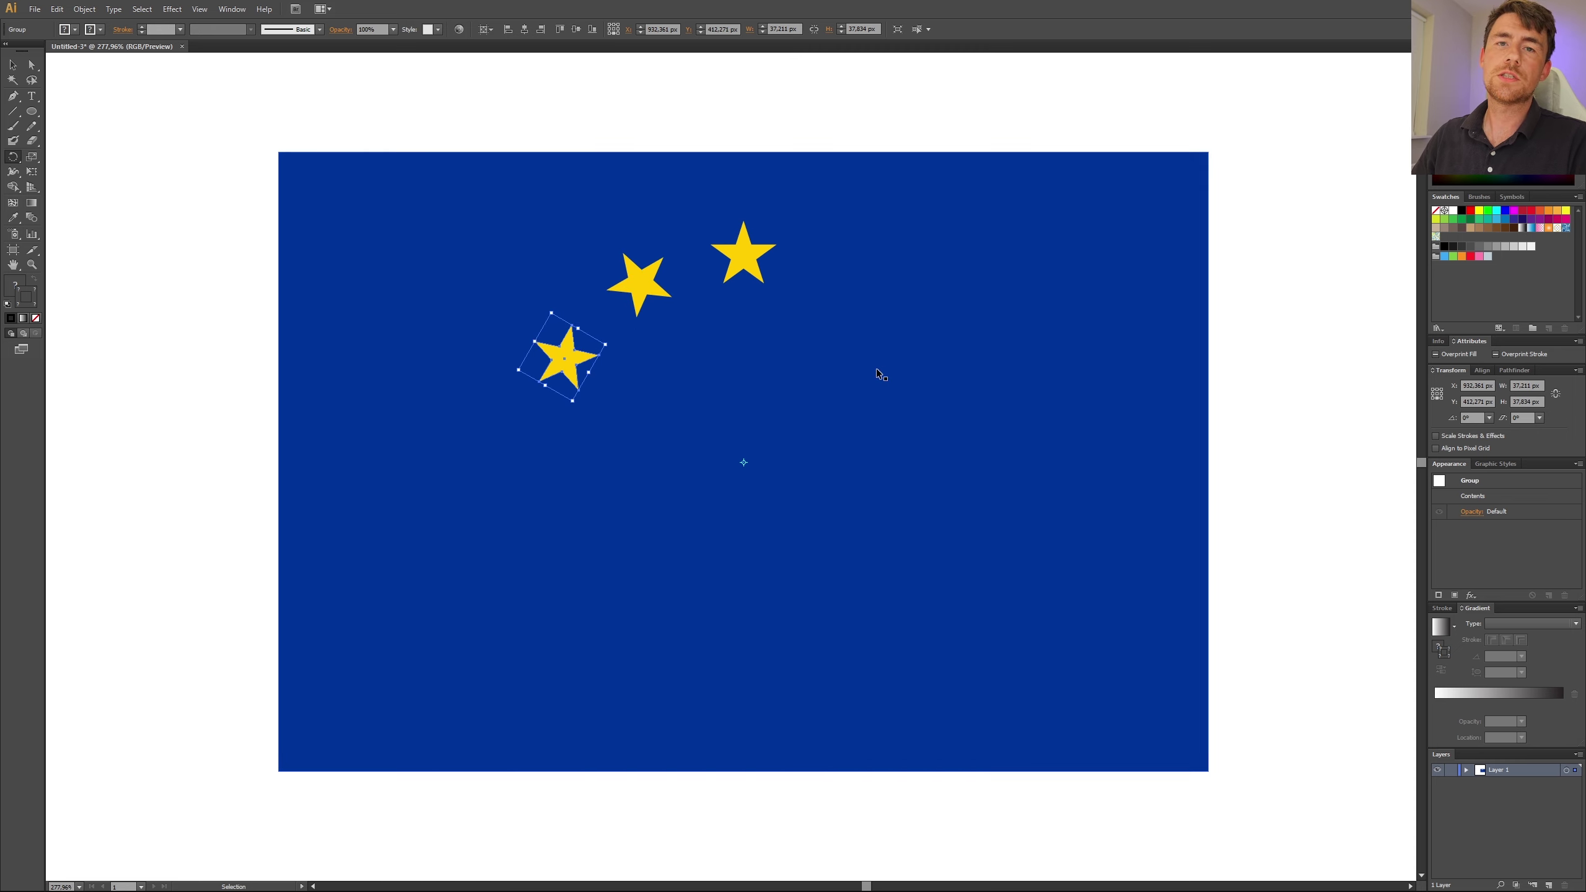
key("ctrl+d")
key("ctrl+d")
key("ctrl+d")
key("ctrl+d")
key("ctrl+d")
key("ctrl+d")
key("ctrl+d")
key("ctrl+d")
key("ctrl+d")
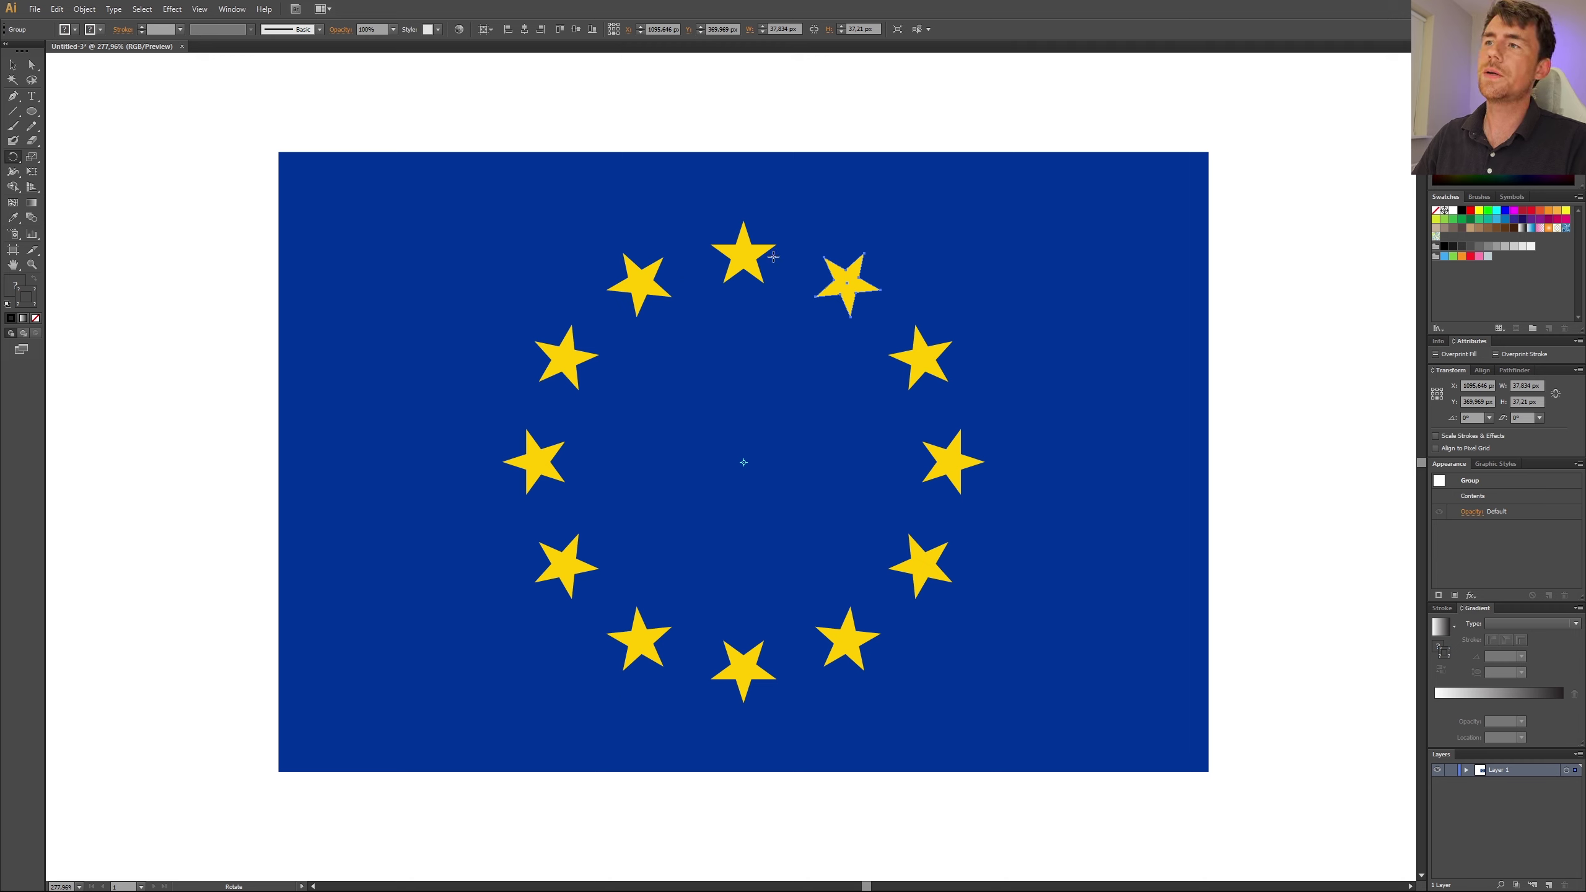
Step: Rotate the tilted star just clockwise of the top star by 30° about its own centre anchor point
left_click(32, 264)
left_click_drag(773, 216, 957, 375)
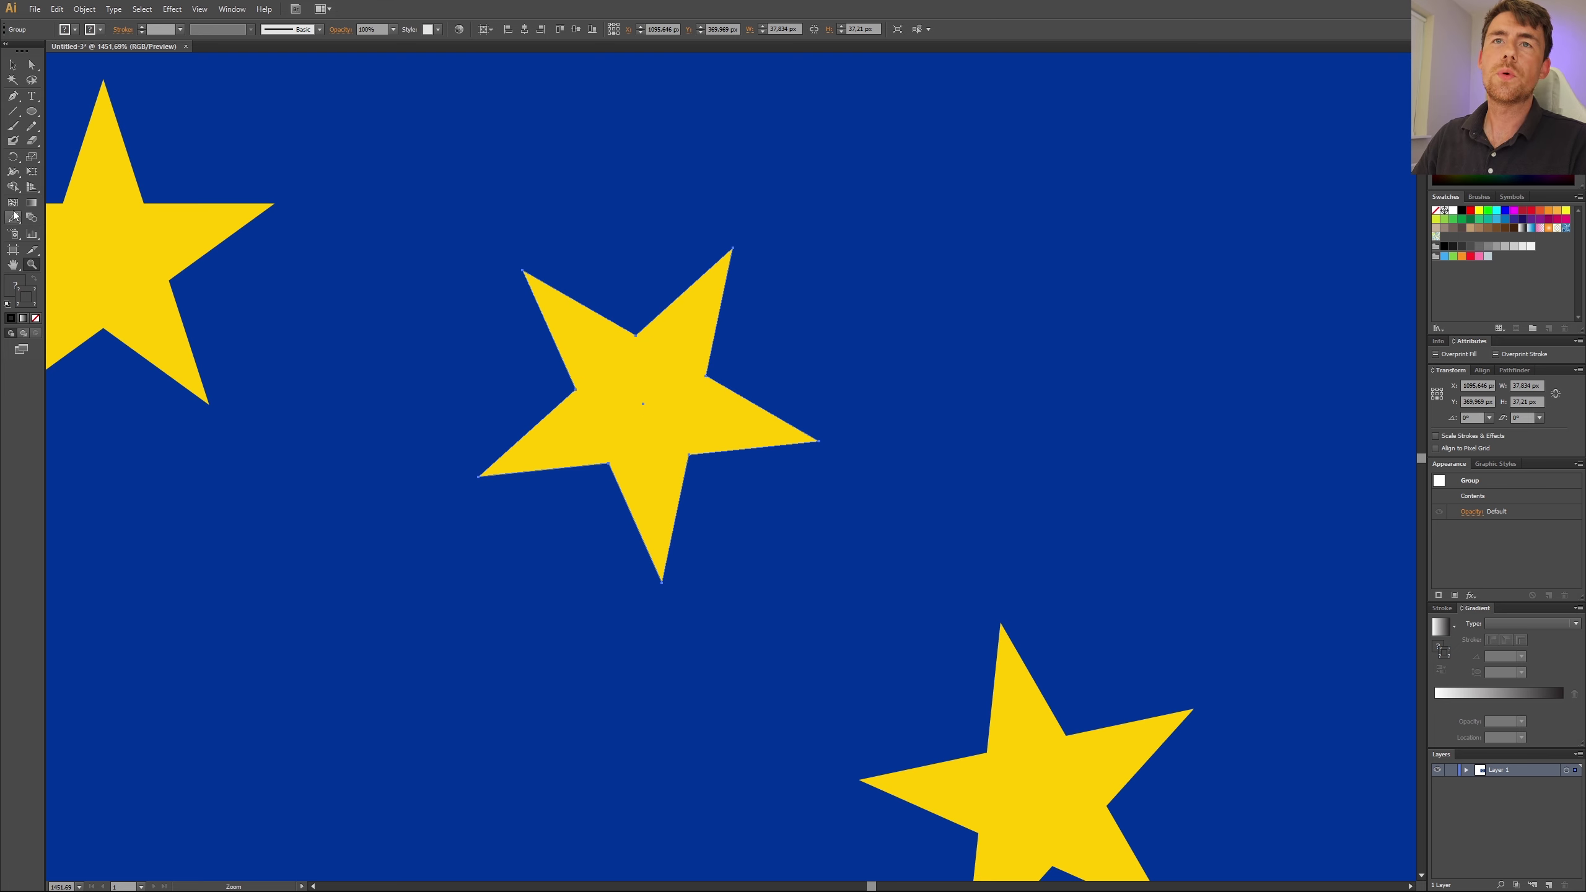
left_click(13, 157)
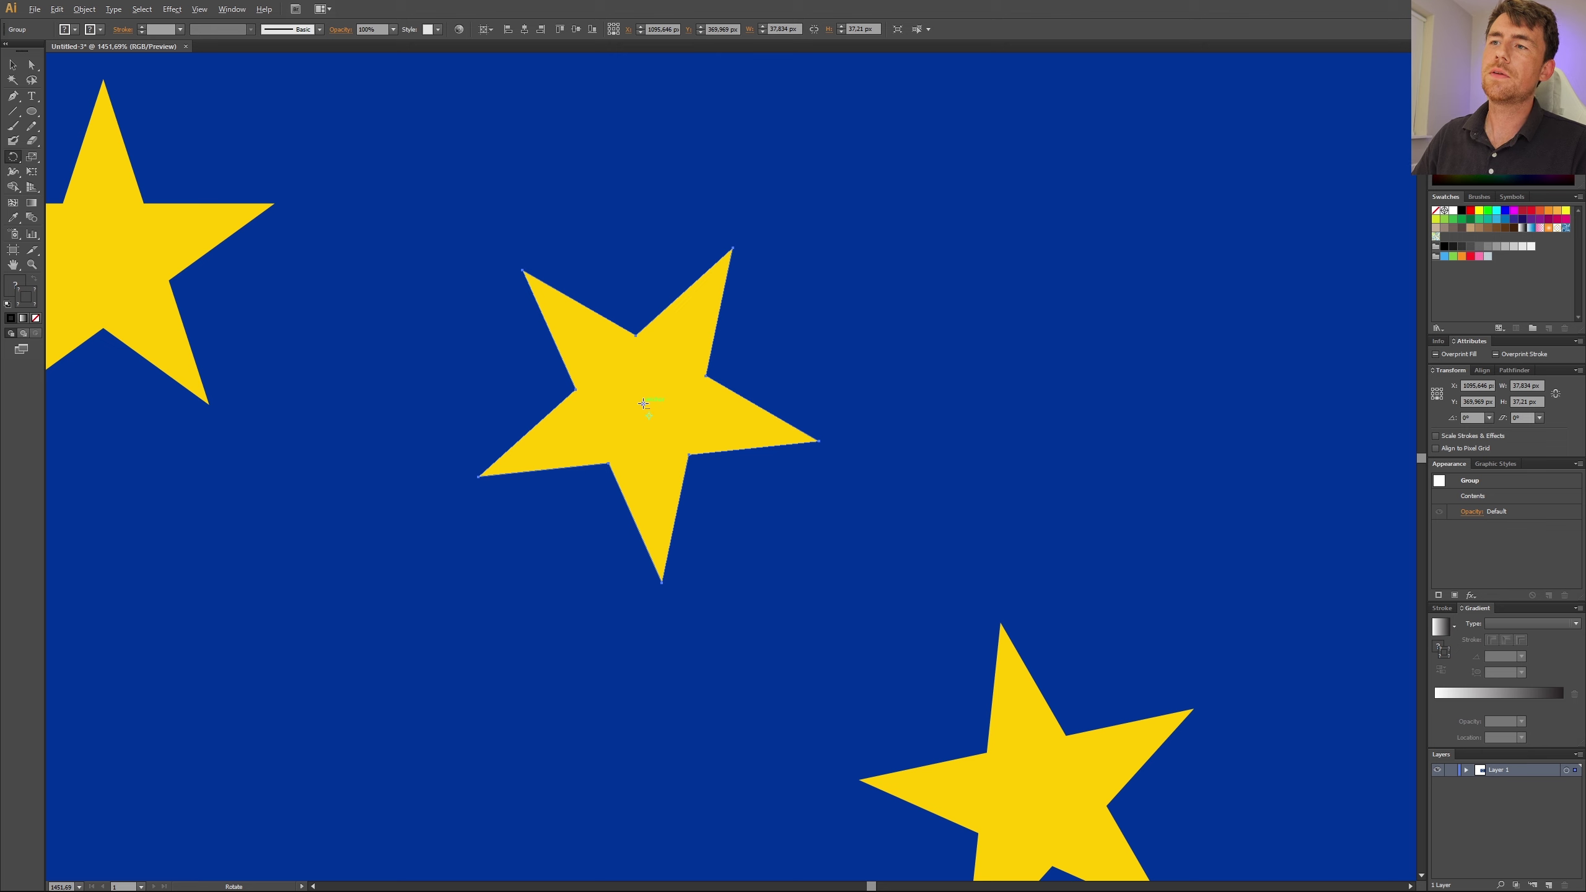
left_click(643, 405, "alt")
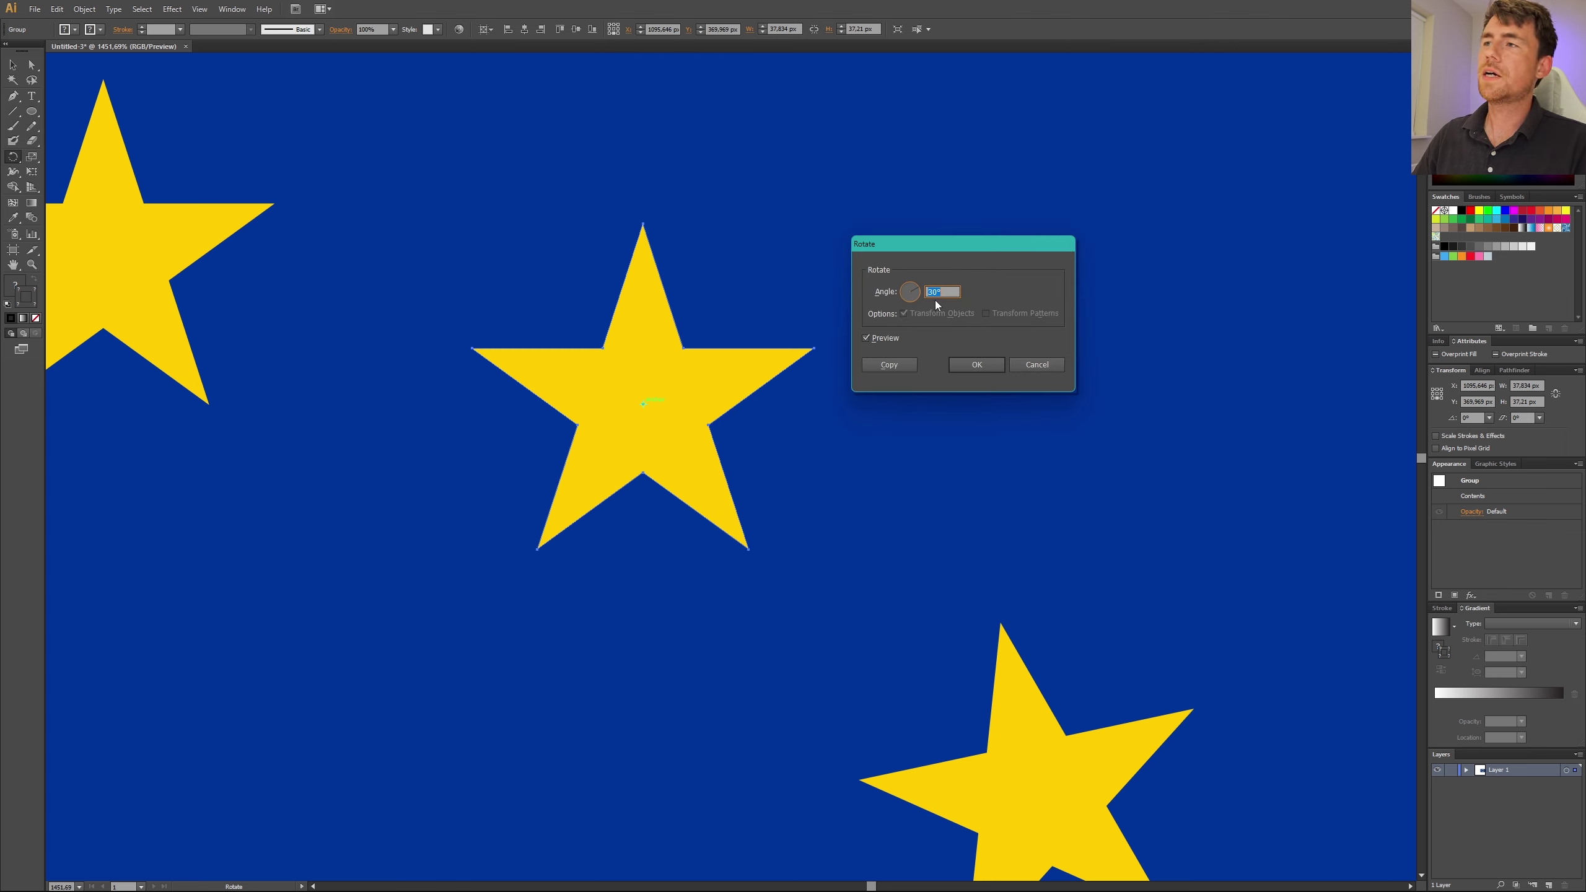
left_click(977, 364)
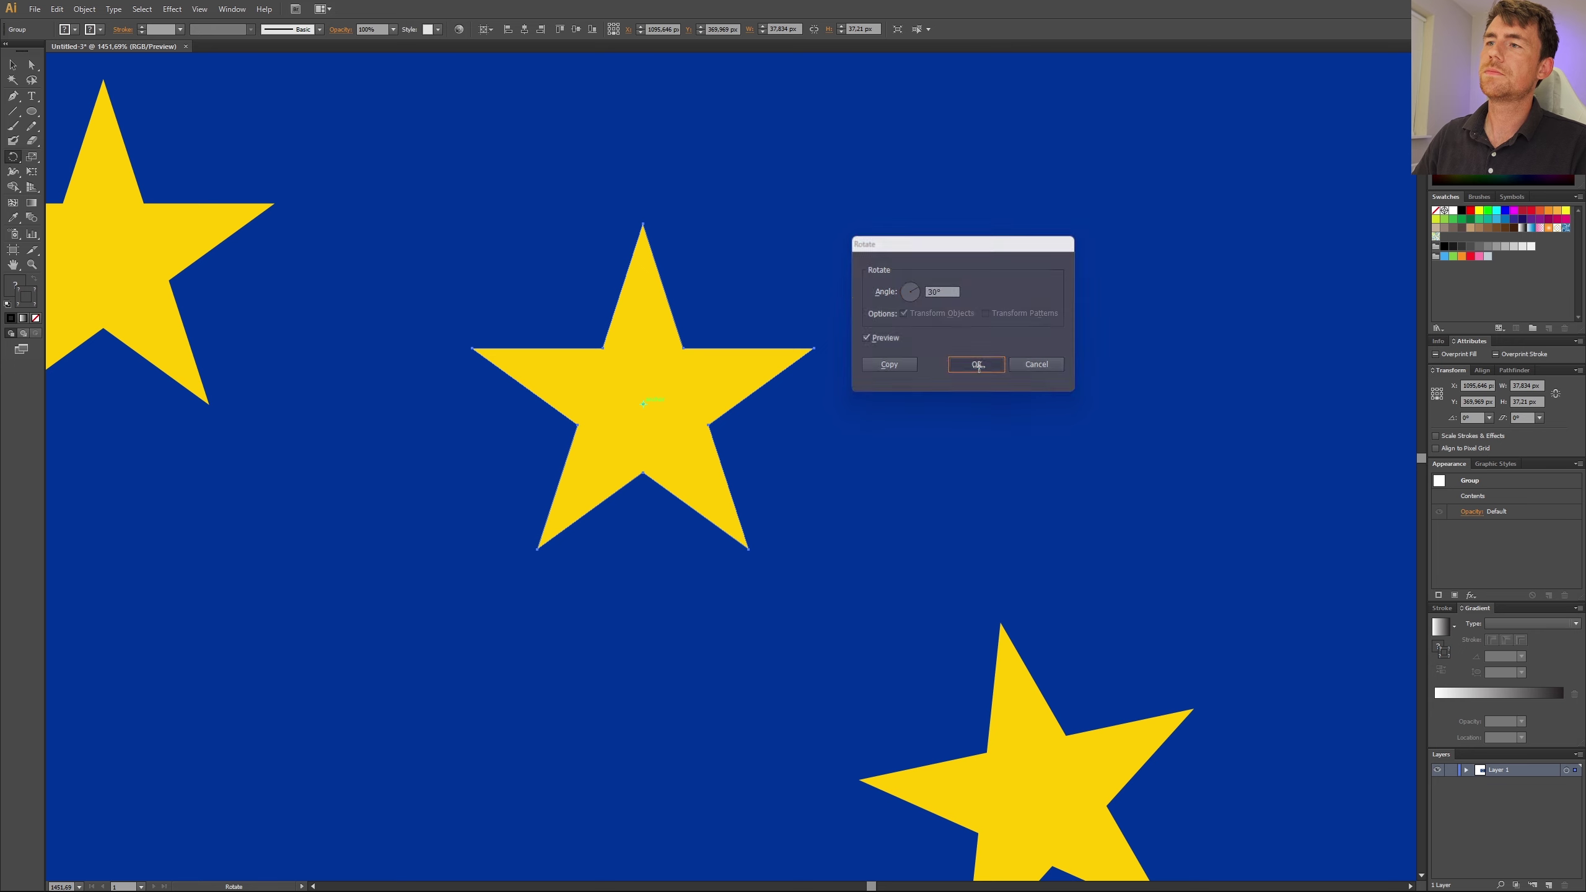
Step: Rotate the star at the two o'clock position of the ring by 60° about its own centre anchor point
left_click_drag(1028, 500, 743, 199)
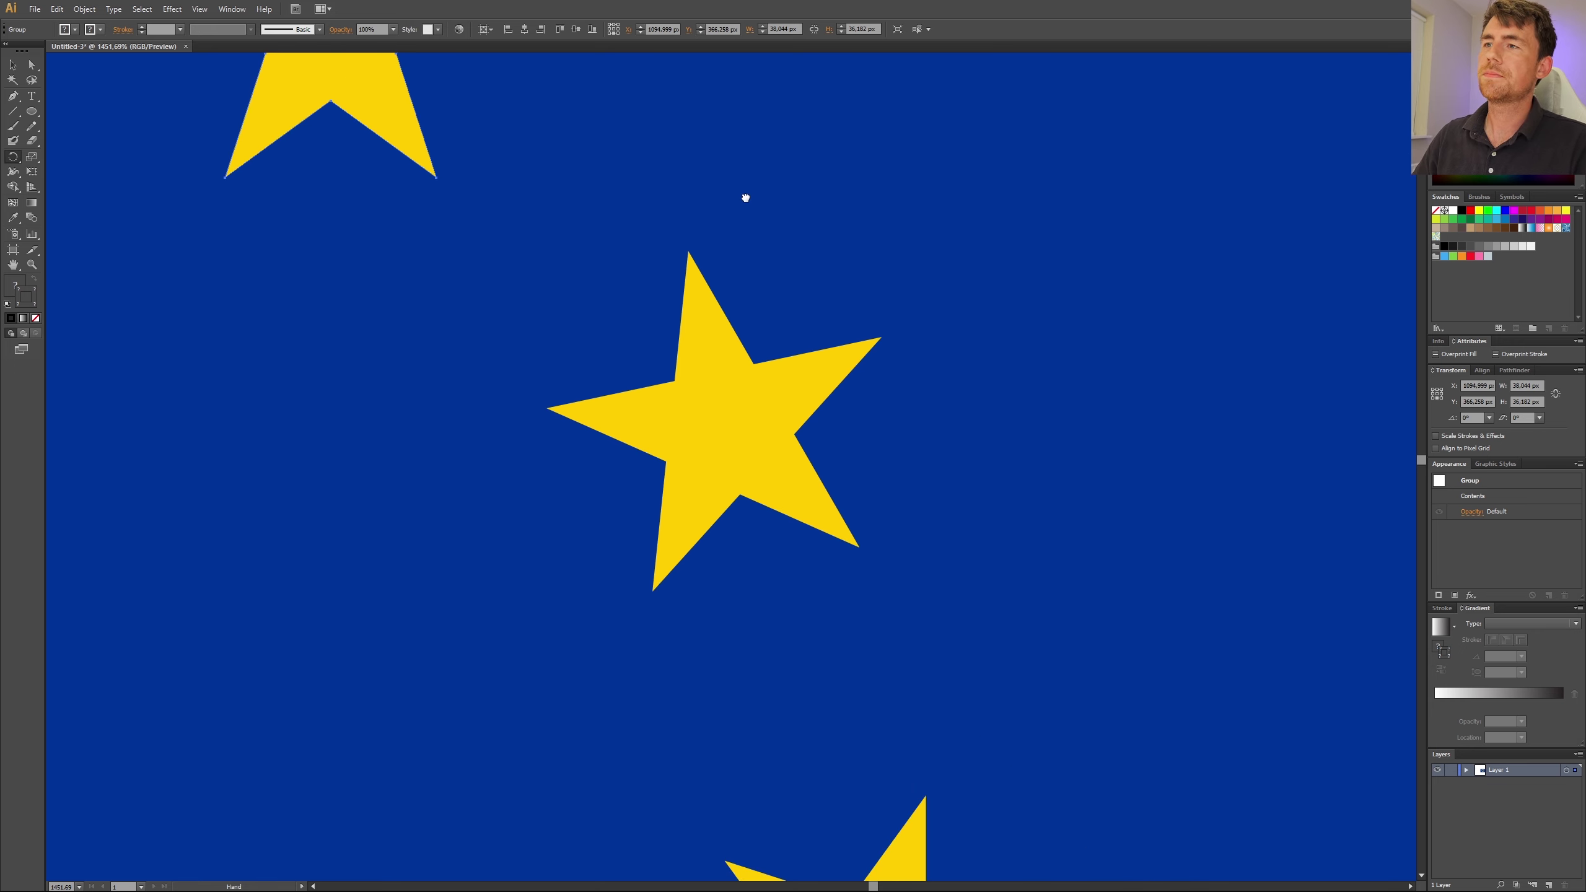
left_click(13, 66)
left_click(736, 446)
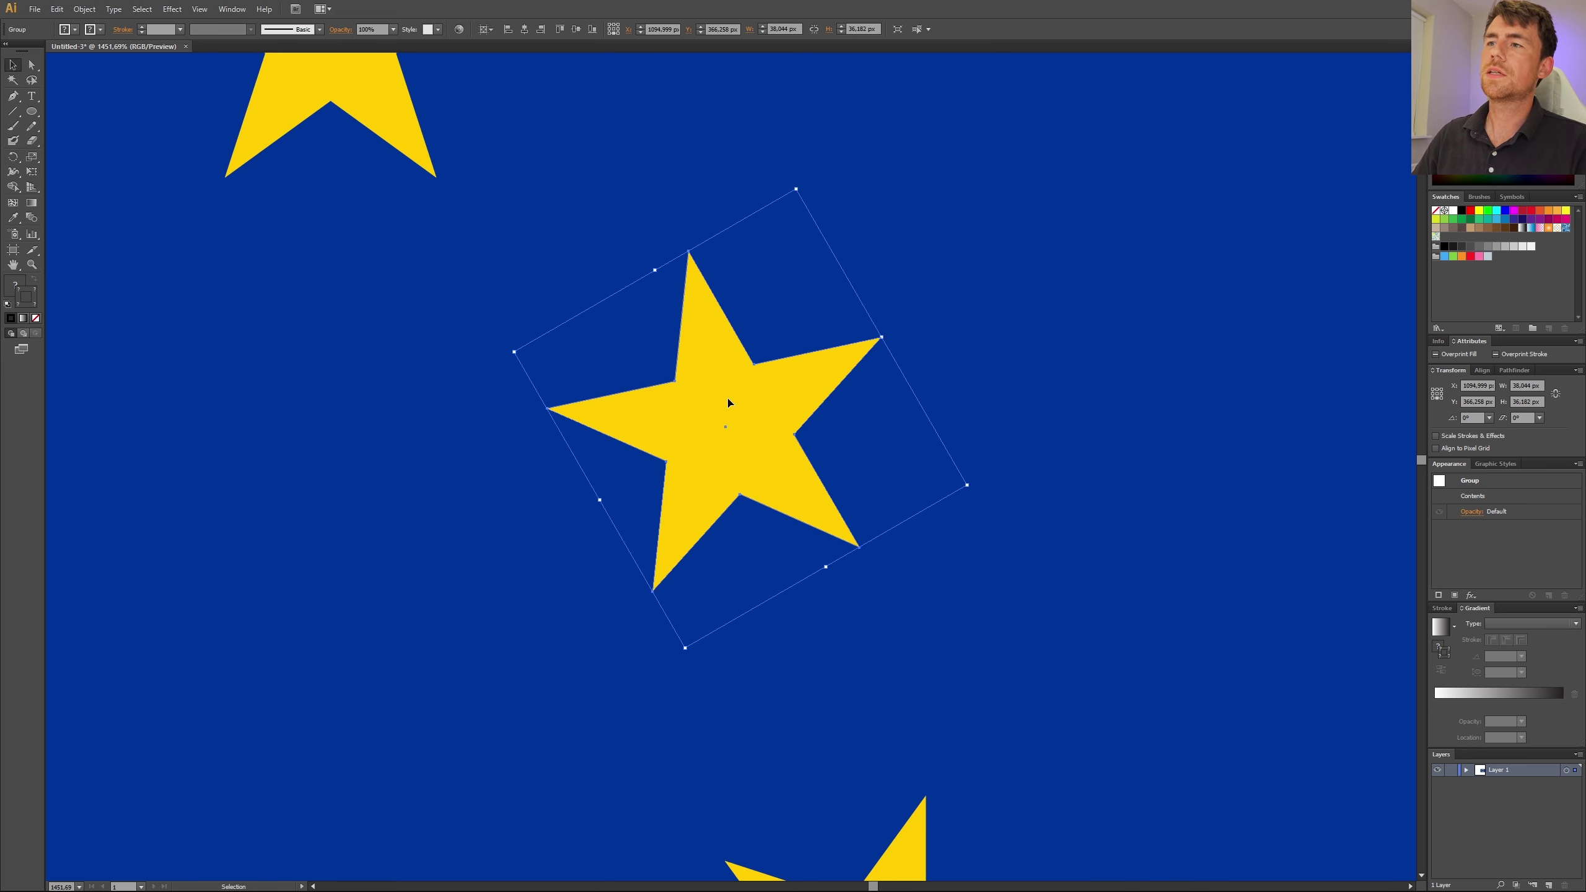
left_click(14, 158)
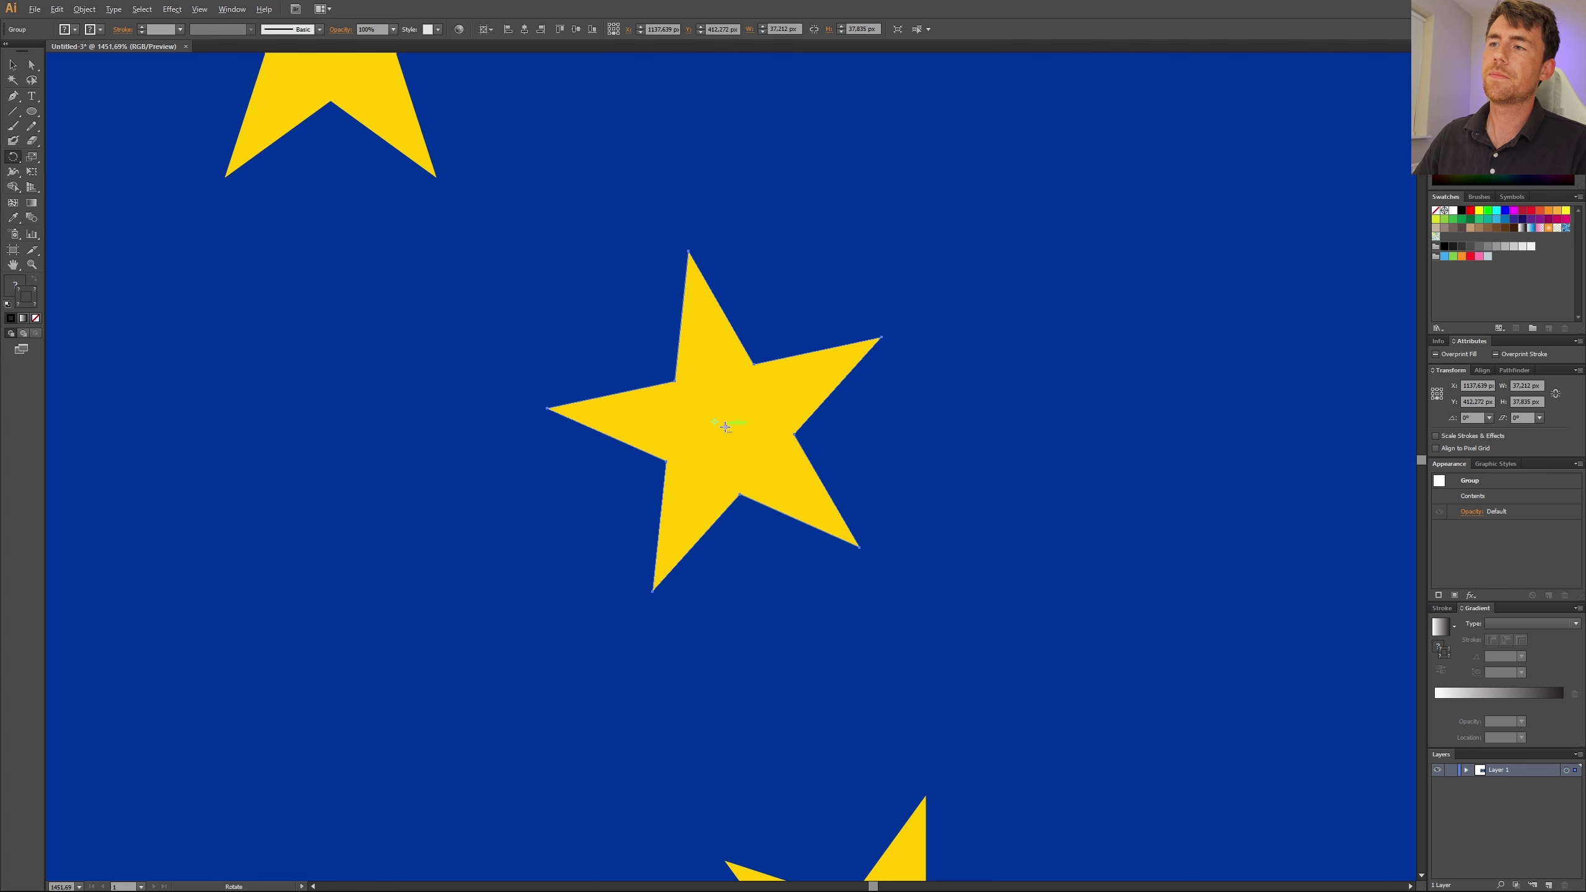
left_click(725, 425, "alt")
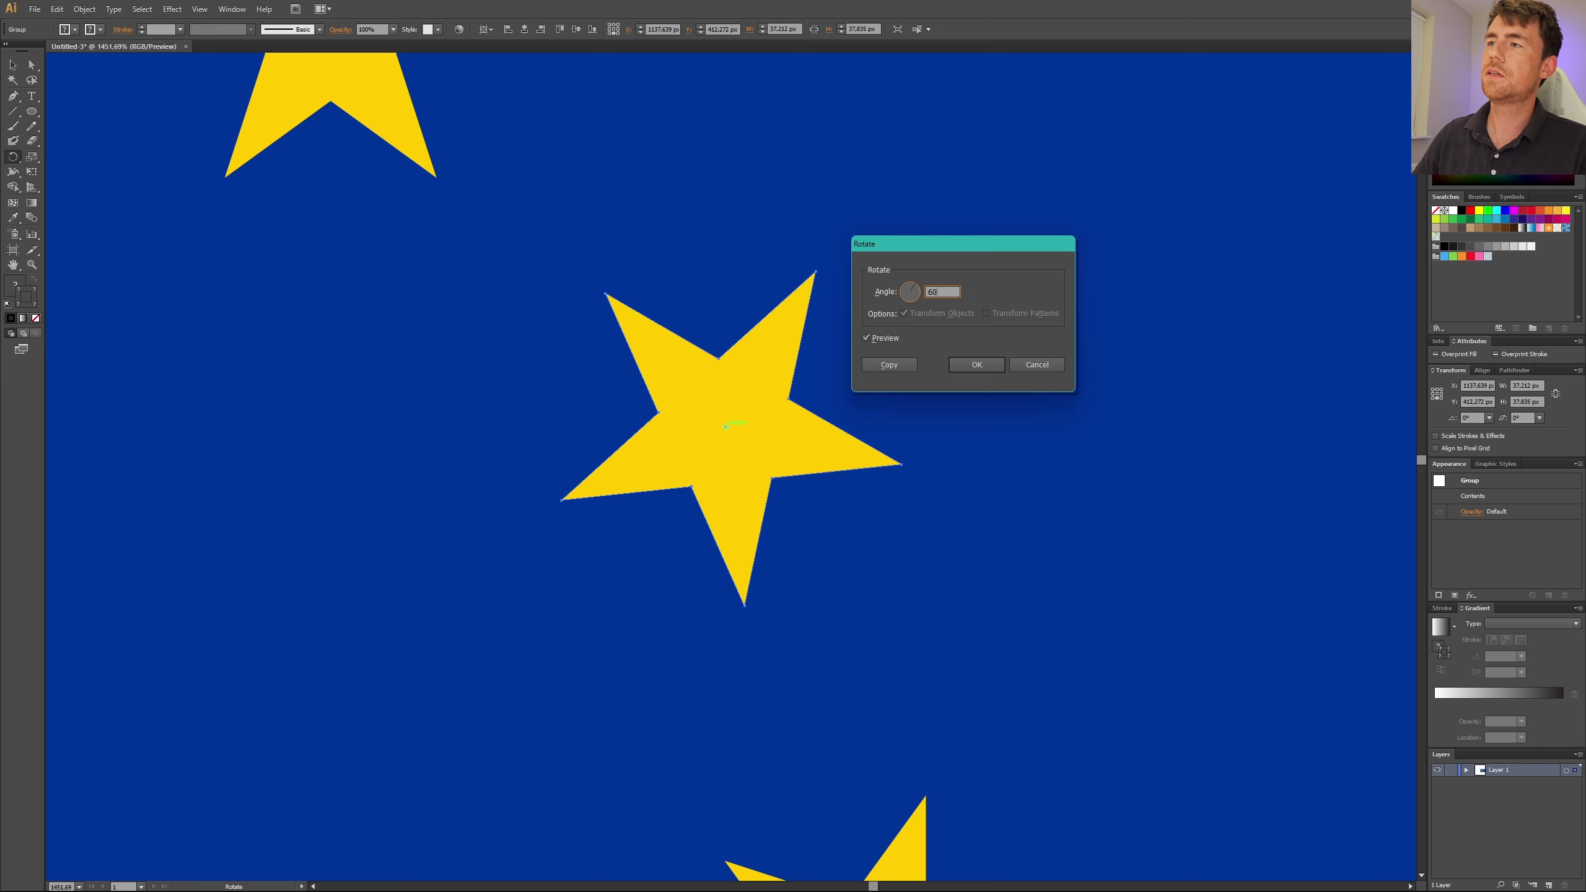
left_click(978, 365)
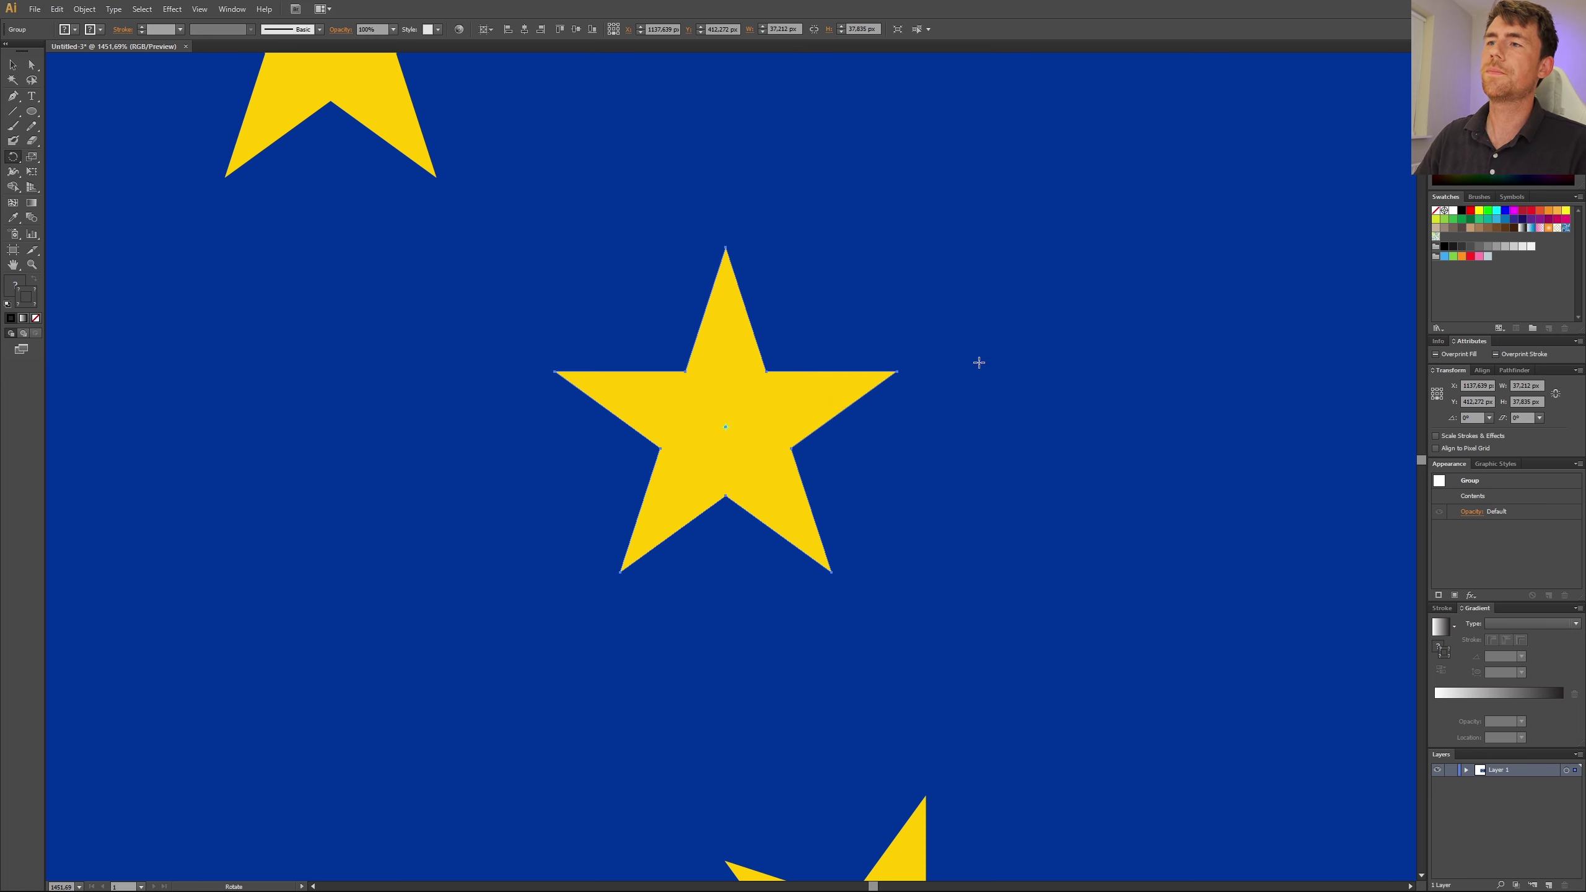
Step: Rotate the star at the three o'clock position of the ring by 90° about its own centre anchor point
left_click_drag(921, 644, 840, 106)
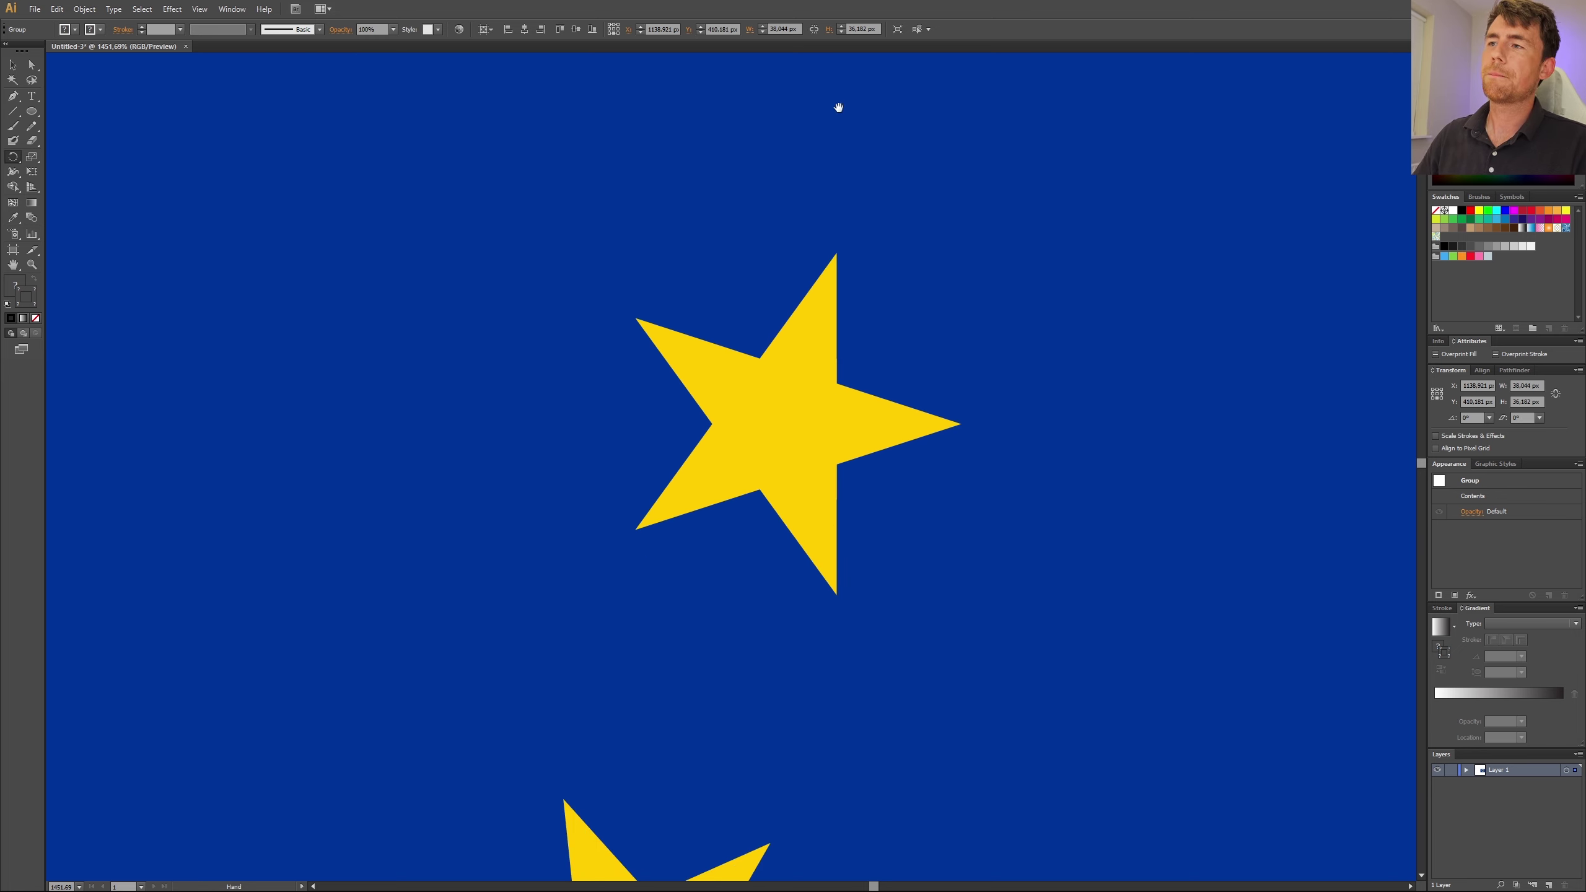
key("v")
left_click(773, 411)
key("r")
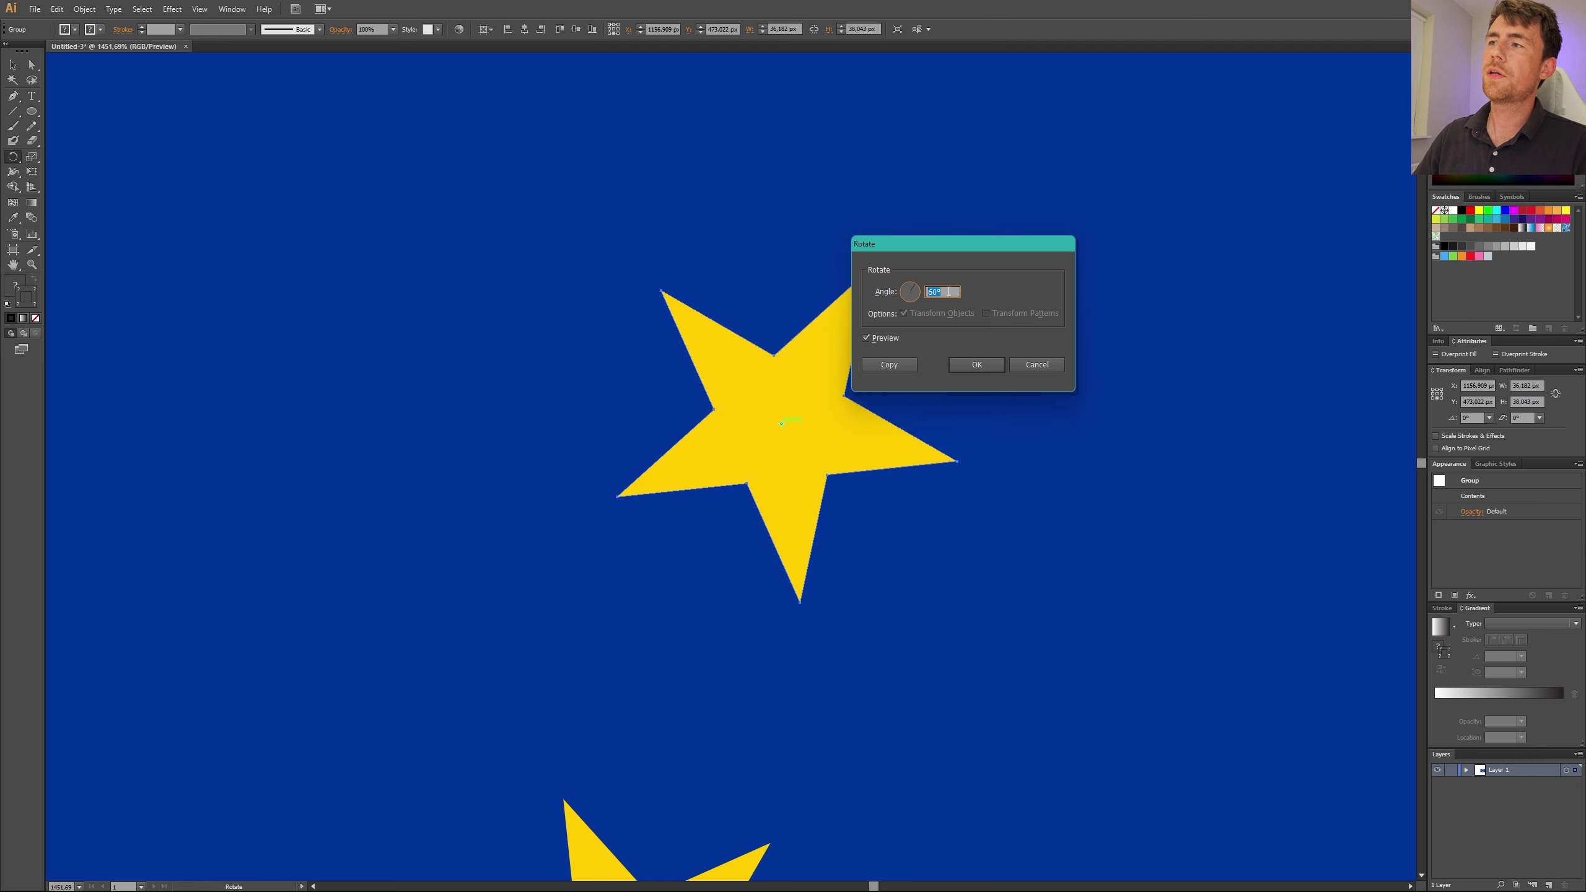
type("9")
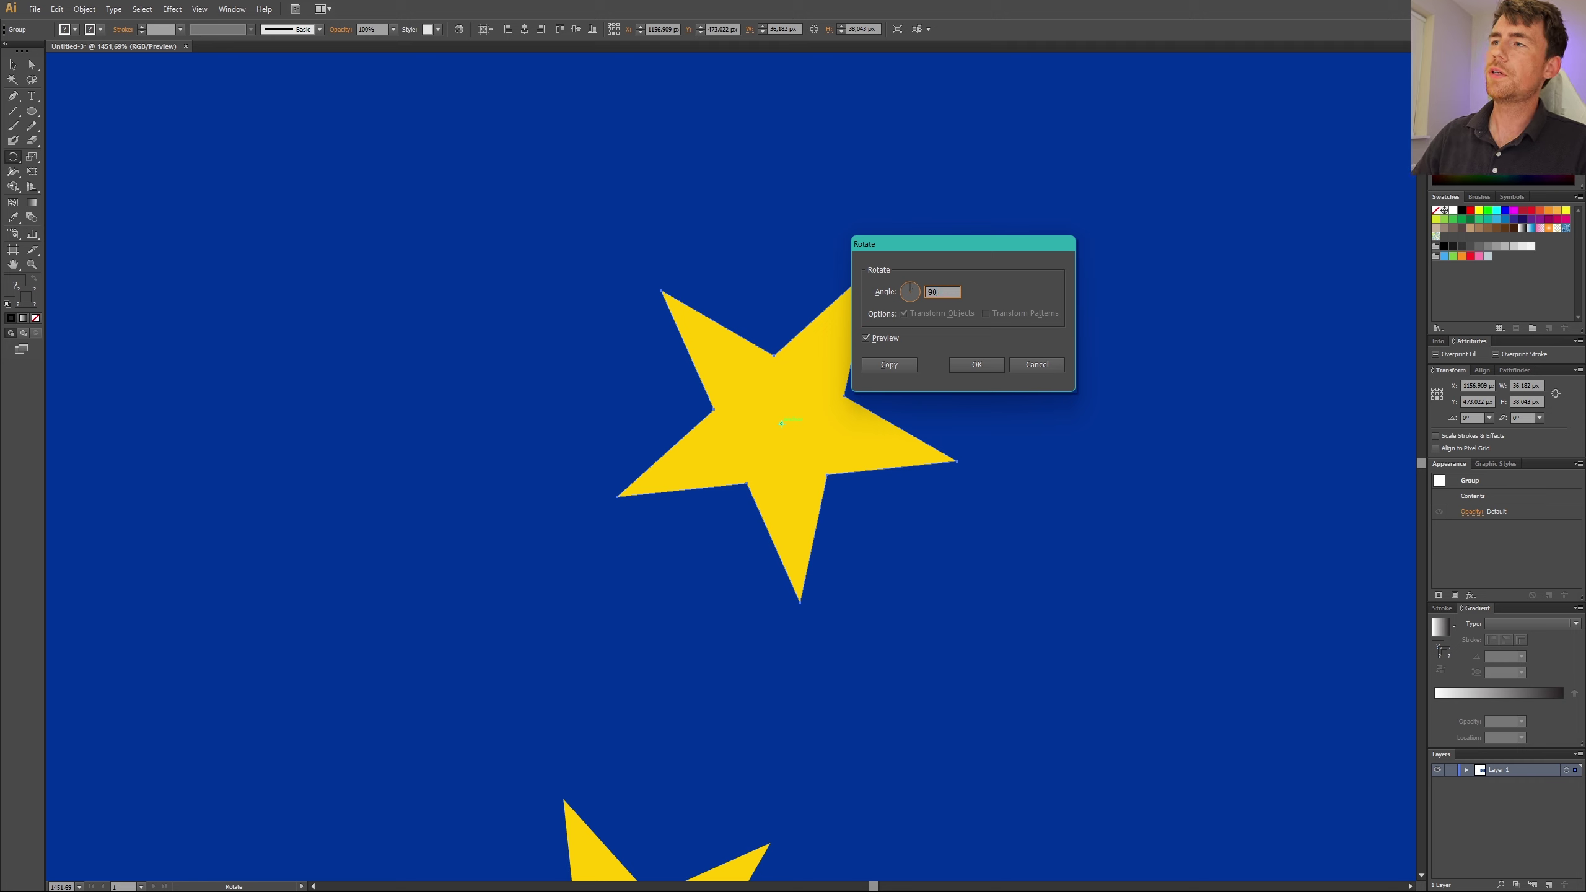
left_click(978, 365)
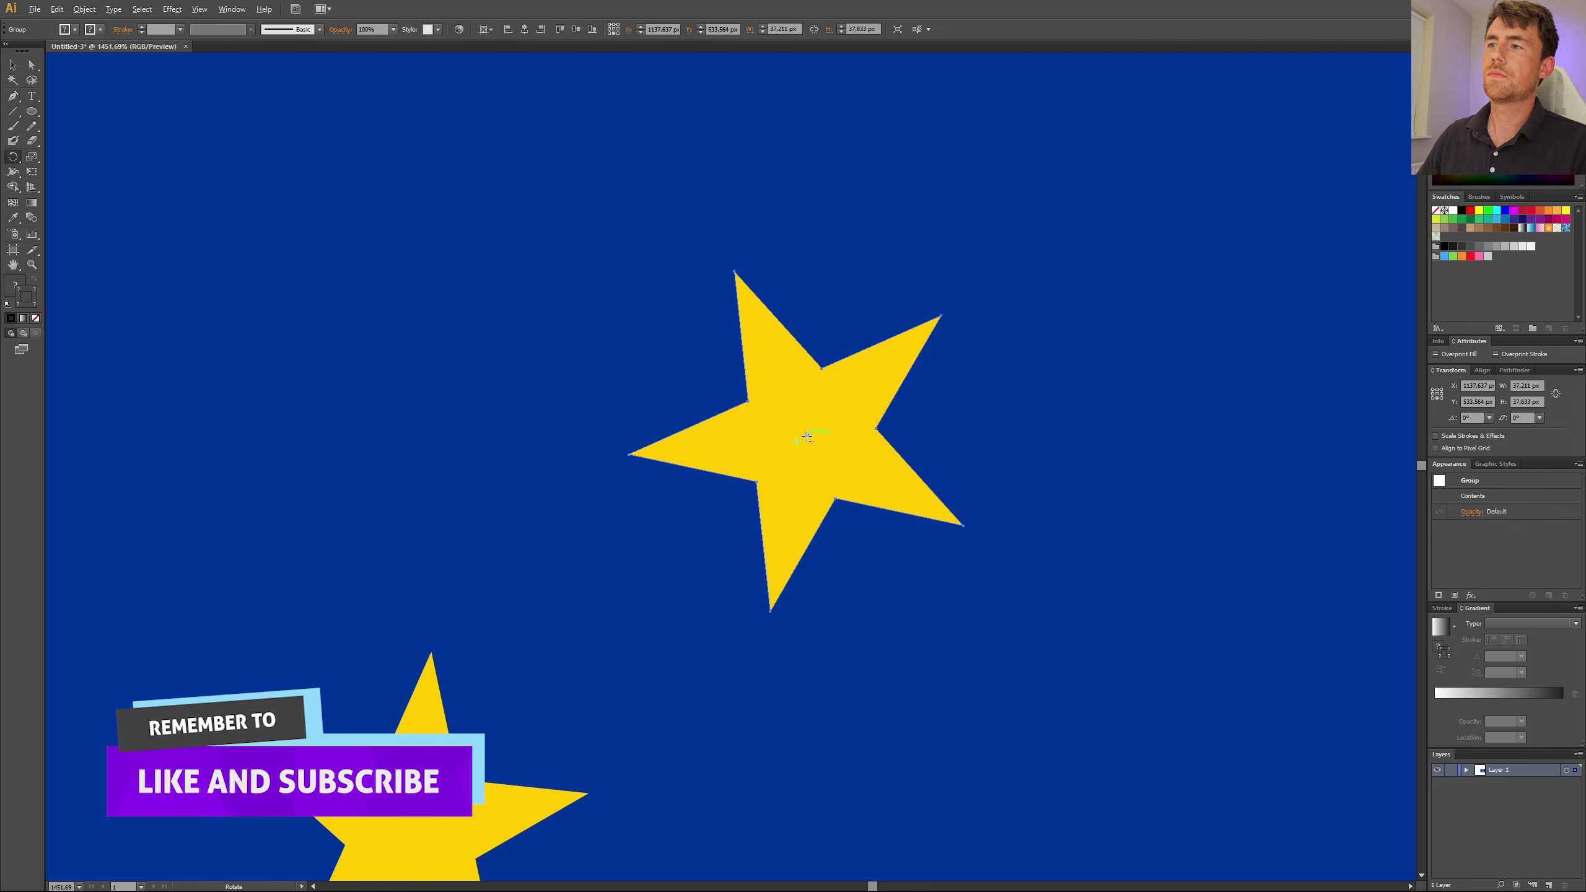
Step: Rotate the star at the four o'clock position of the ring by 120° about its own centre anchor point
left_click(807, 436, "alt")
type("120")
key("Return")
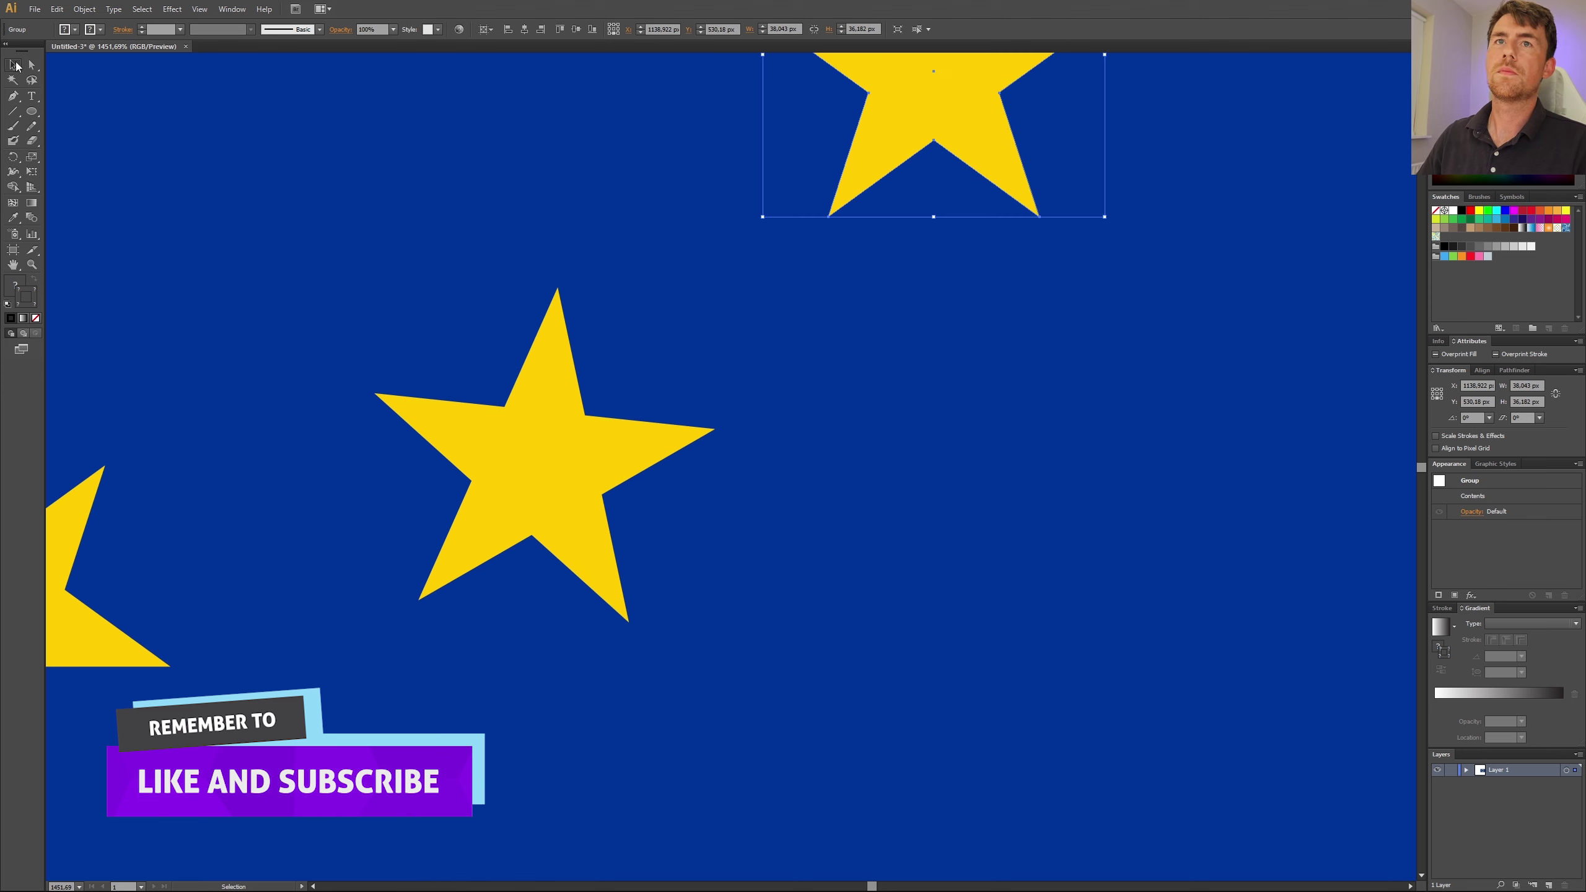
Step: Rotate the star at the five o'clock position of the ring by 150° about its own centre anchor point
left_click(539, 464)
left_click(12, 156)
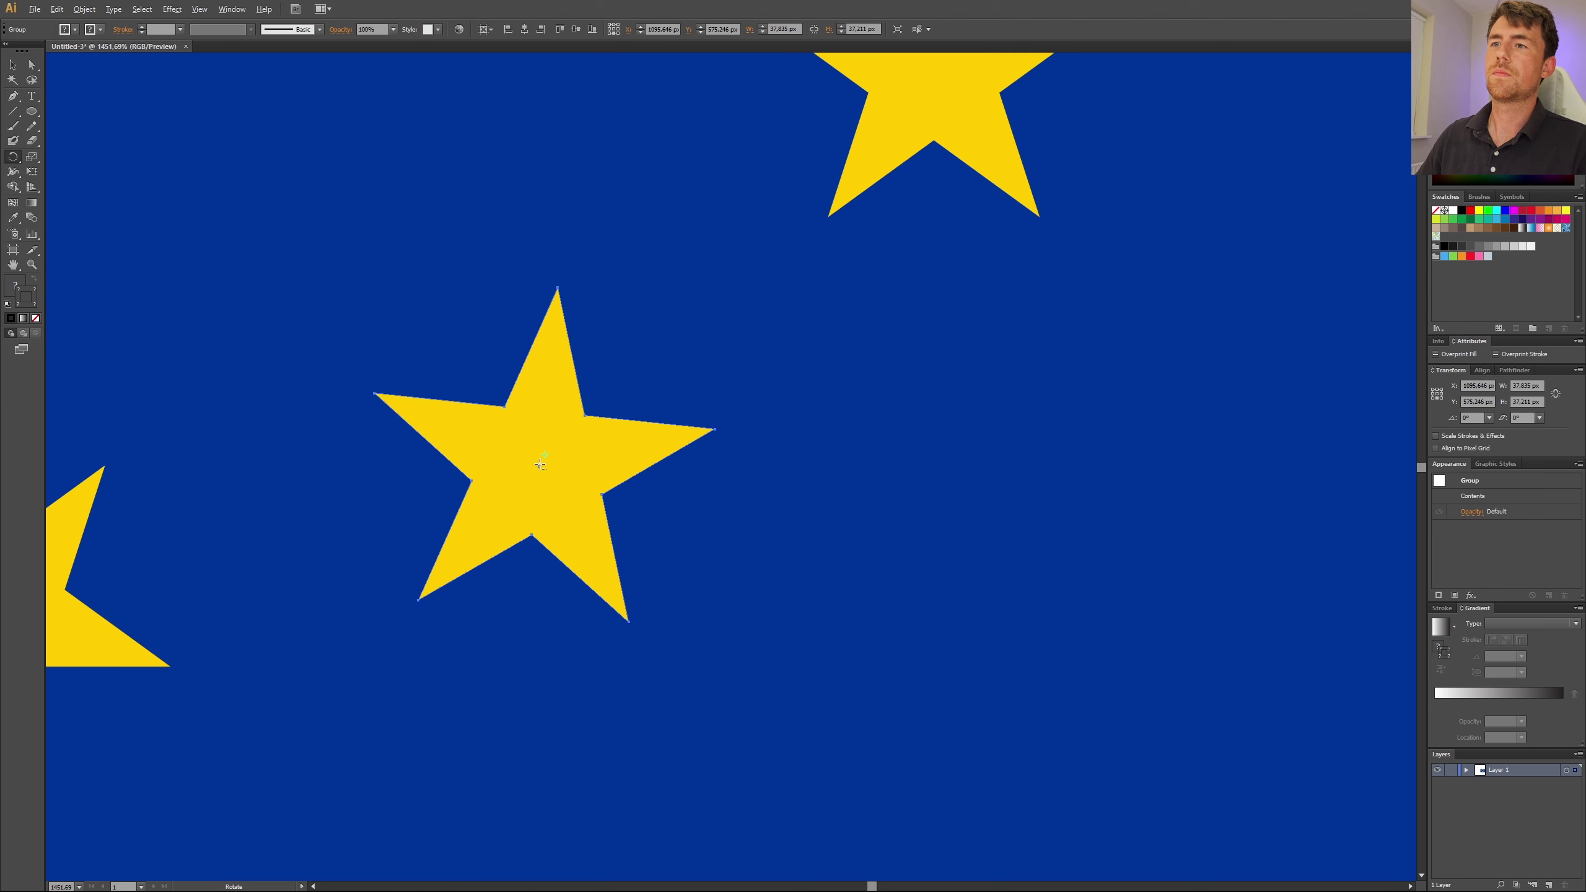
left_click(736, 393, "alt")
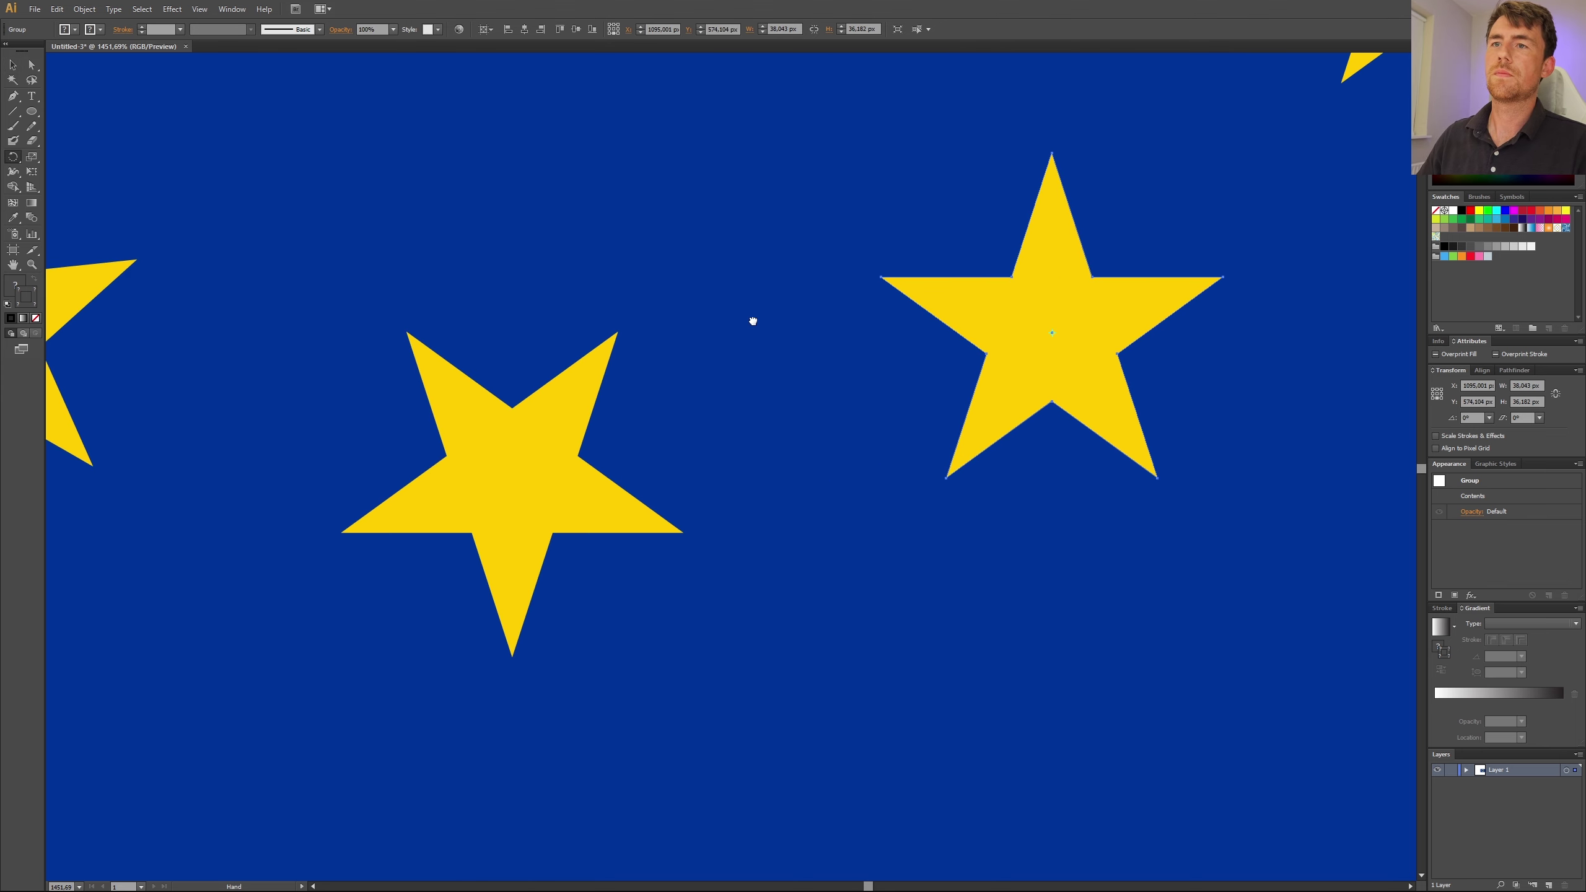
Step: Rotate the upside-down star at the six o'clock position about its own centre anchor point so it points straight up
left_click_drag(753, 321, 901, 380)
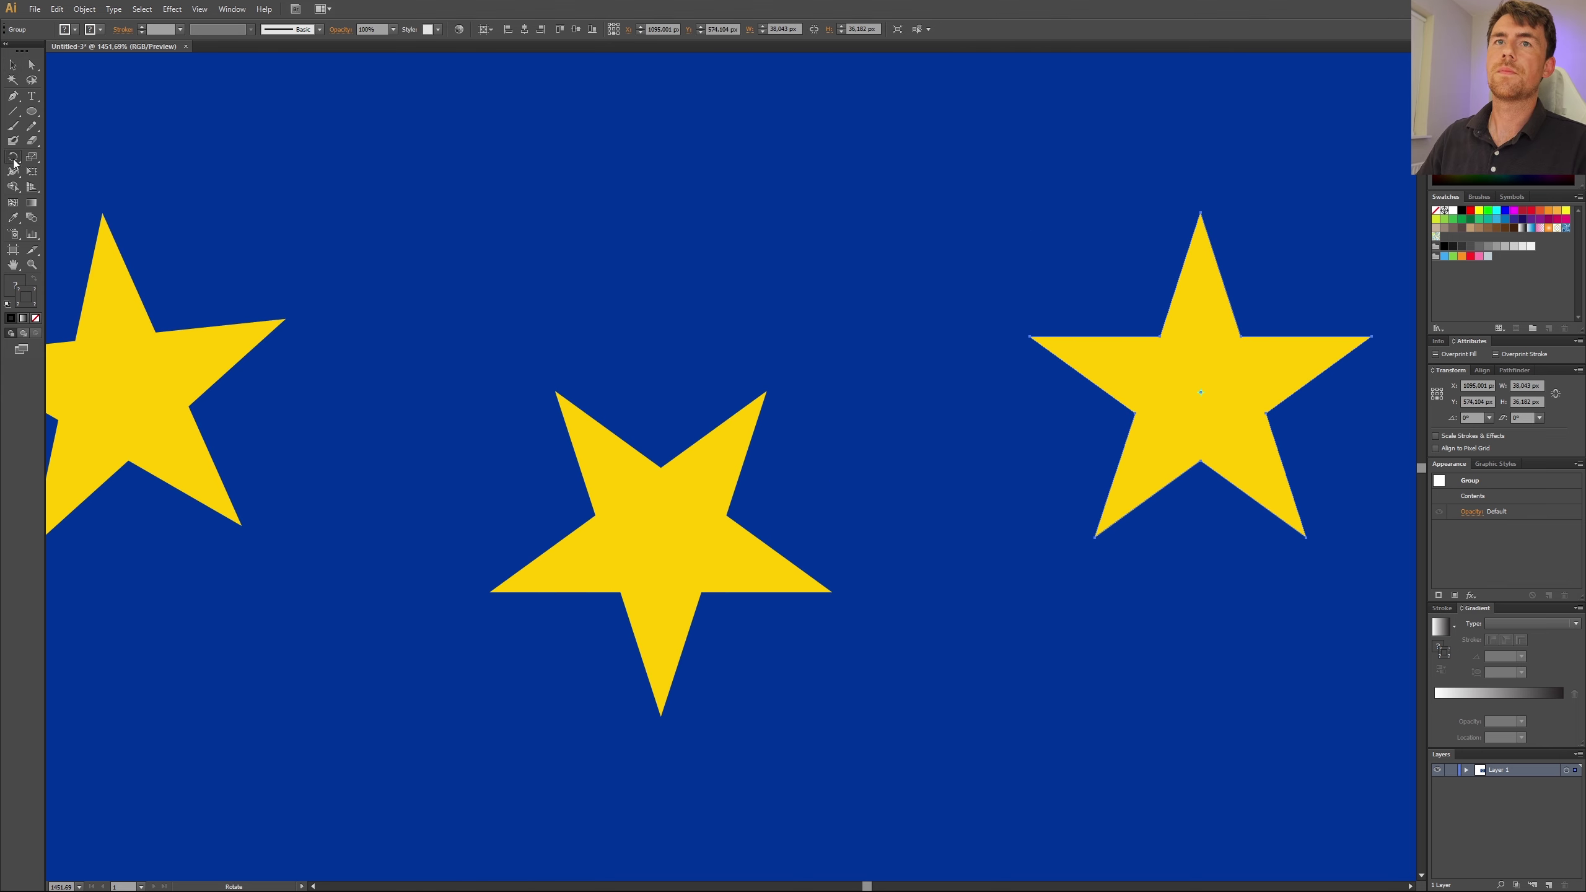
left_click(13, 65)
left_click(627, 513)
left_click(13, 157)
left_click(663, 541, "alt")
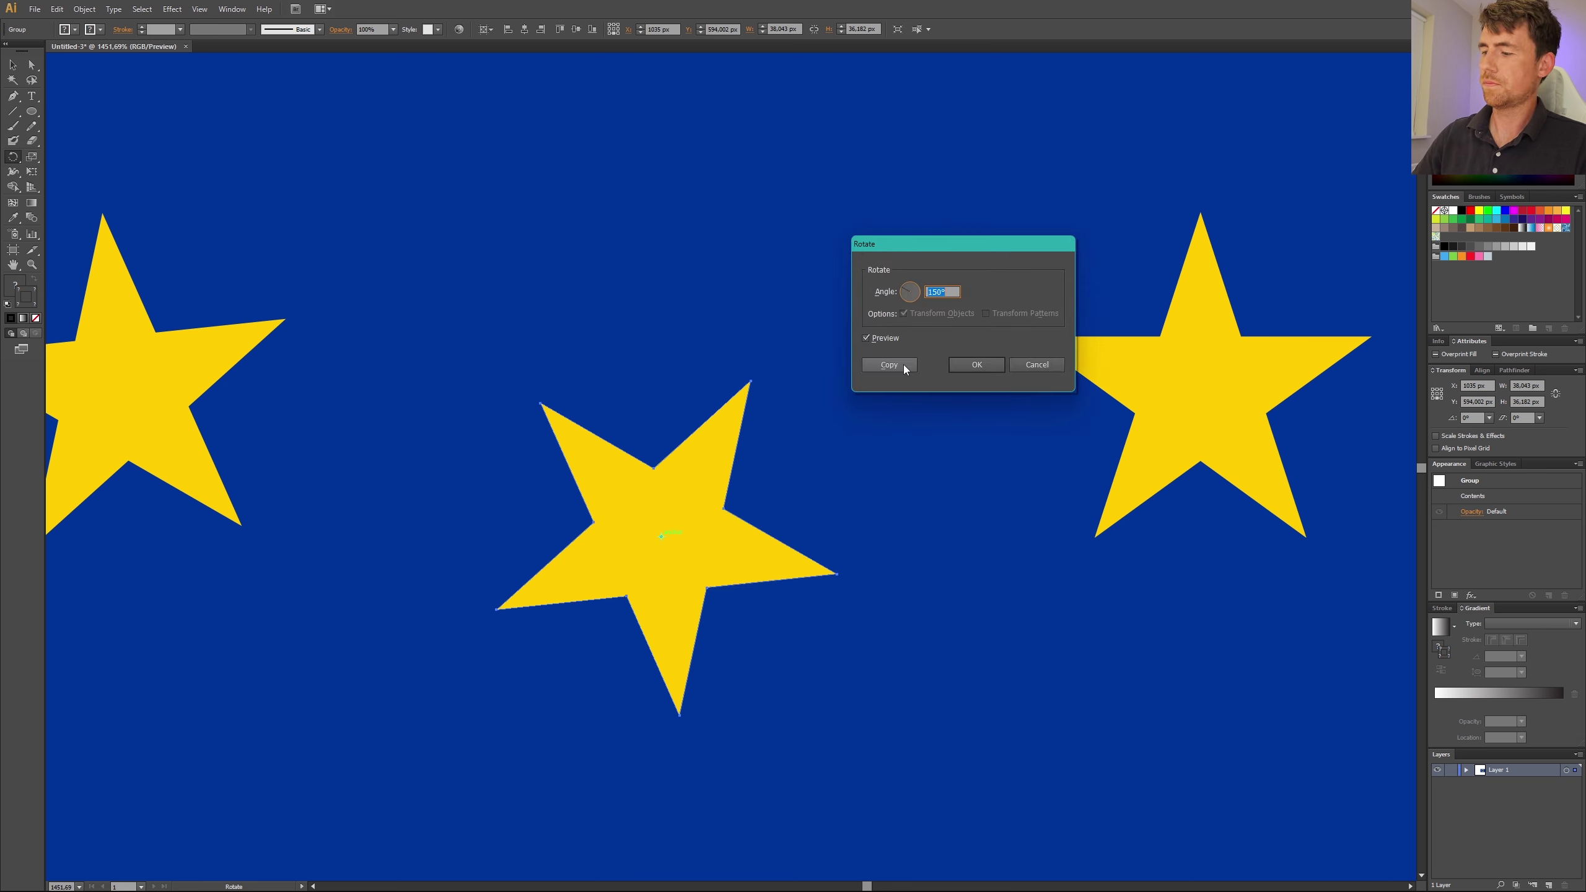
key("Return")
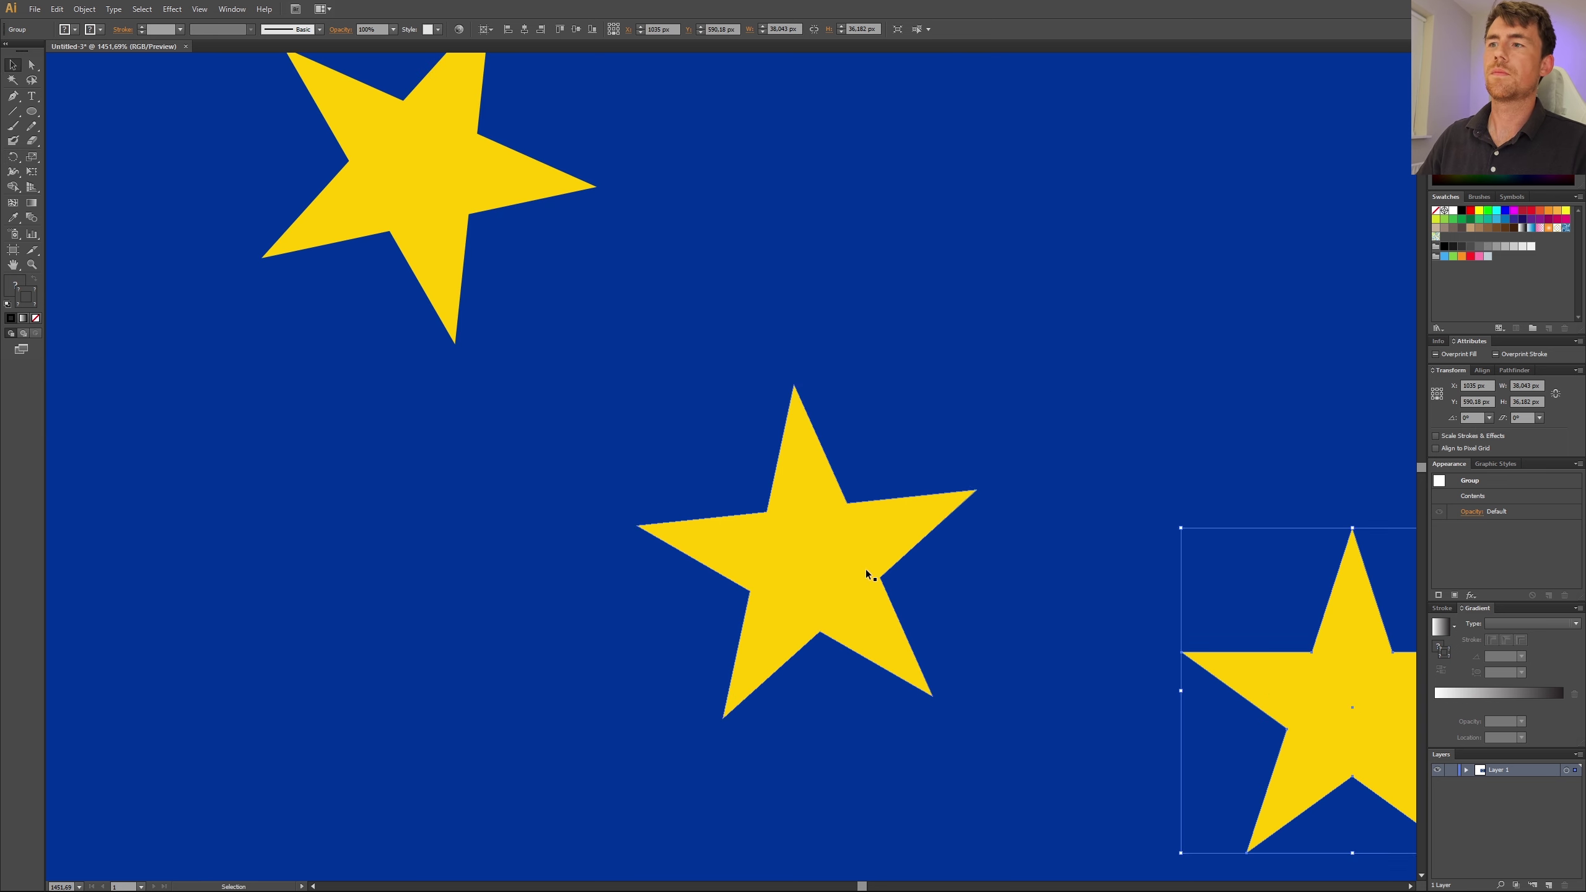
Step: Rotate the tilted star at the seven o'clock position upright about its own centre anchor point
left_click(868, 575)
key("r")
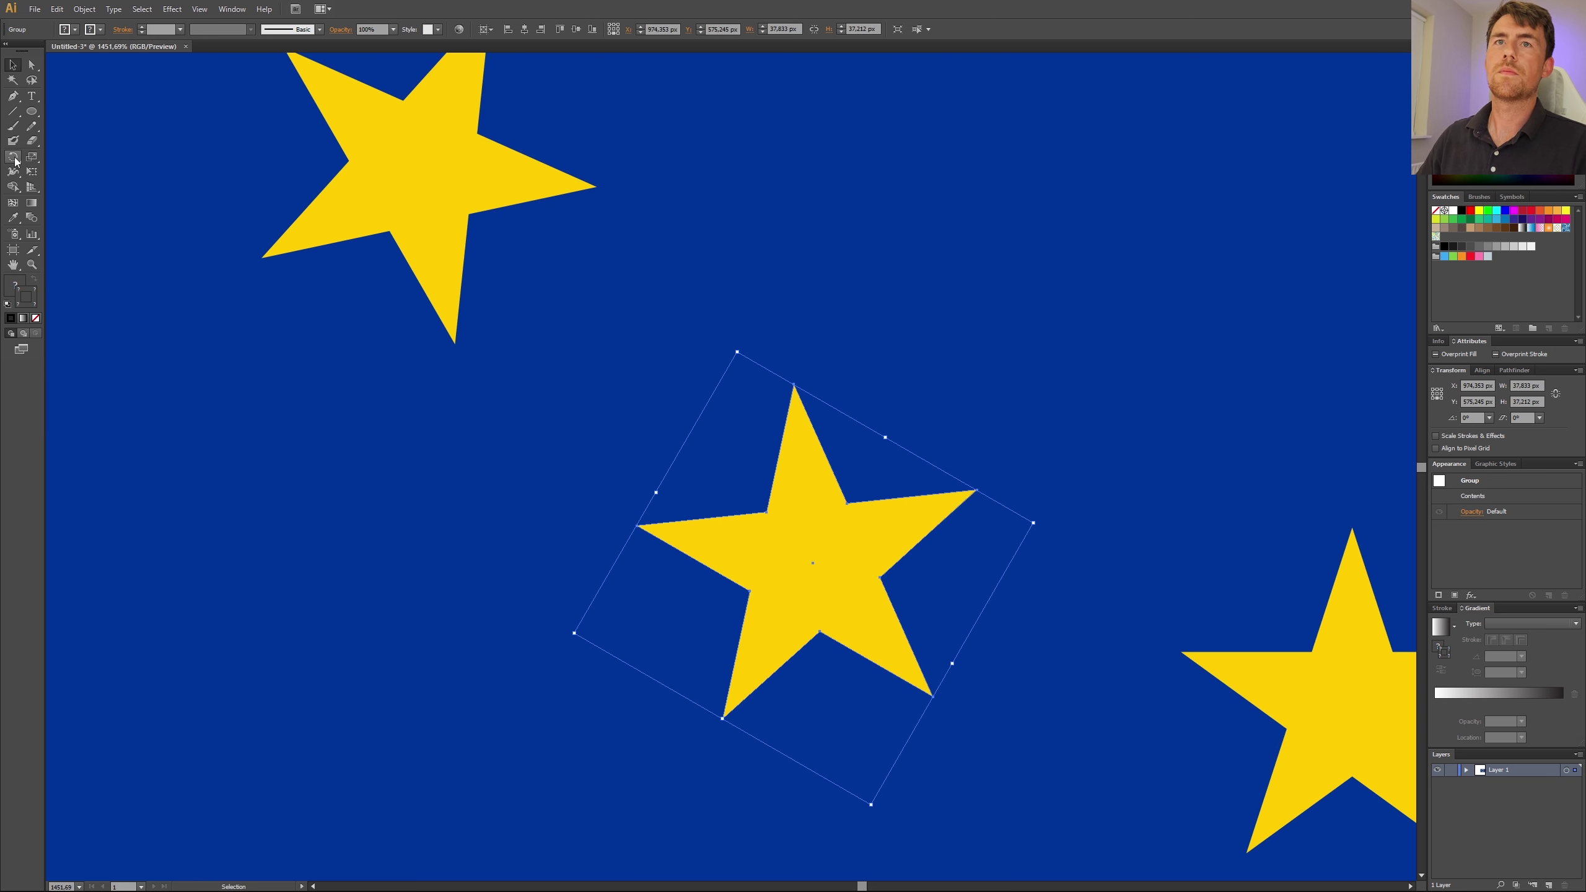
left_click(812, 564, "alt")
key("Return")
Step: Rotate the star at the eight o'clock position of the ring by 240° about its own centre anchor point
left_click_drag(424, 272, 633, 555)
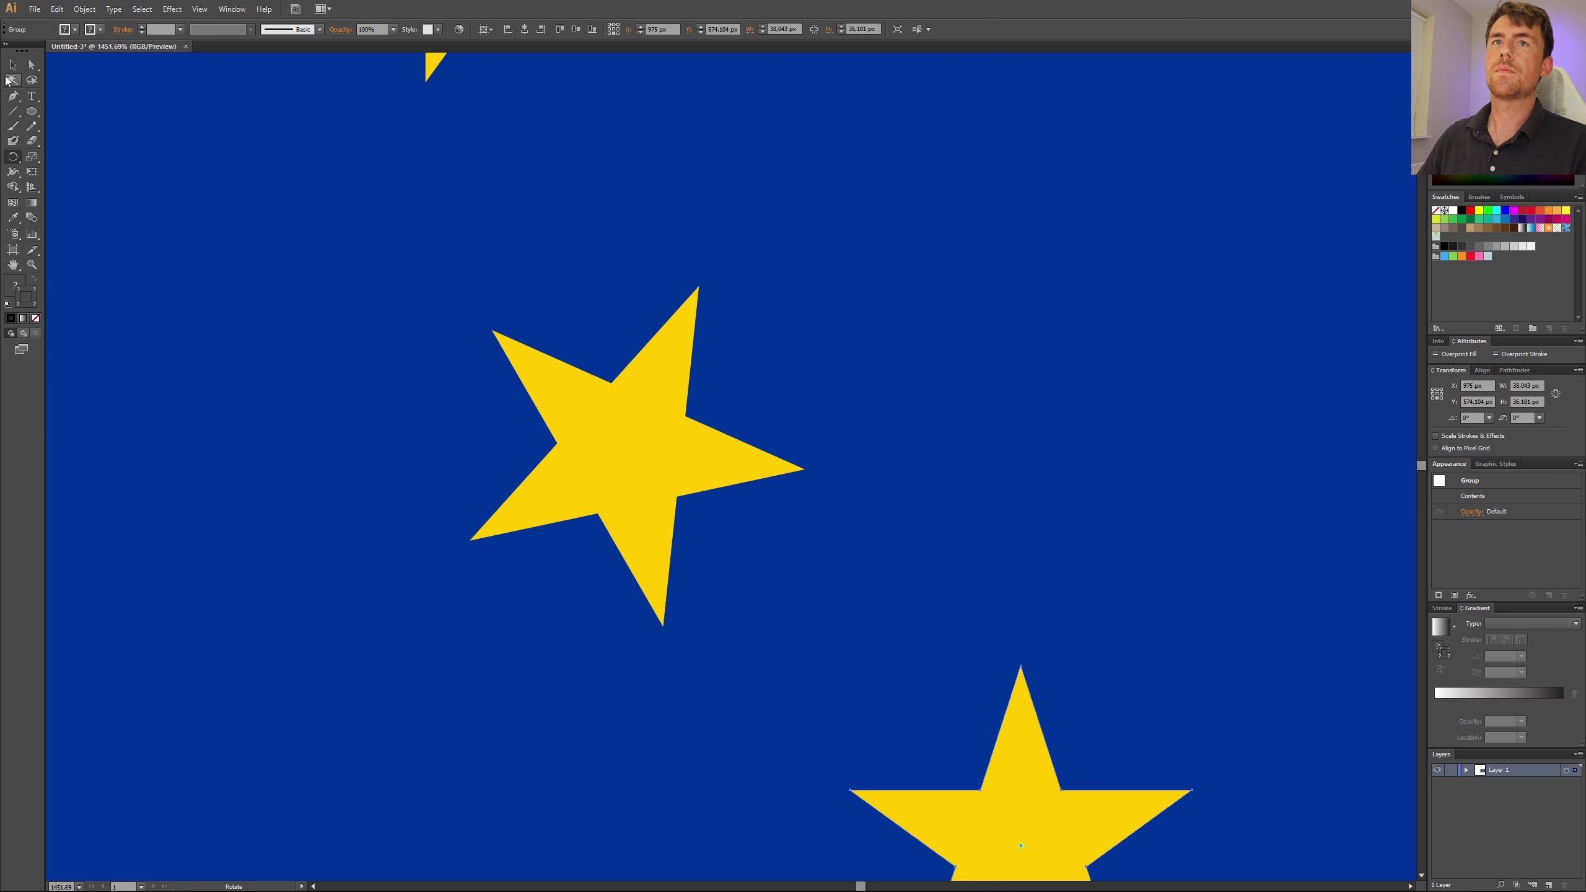
key("v")
left_click(636, 428)
key("r")
left_click(626, 450, "alt")
type("240")
key("Return")
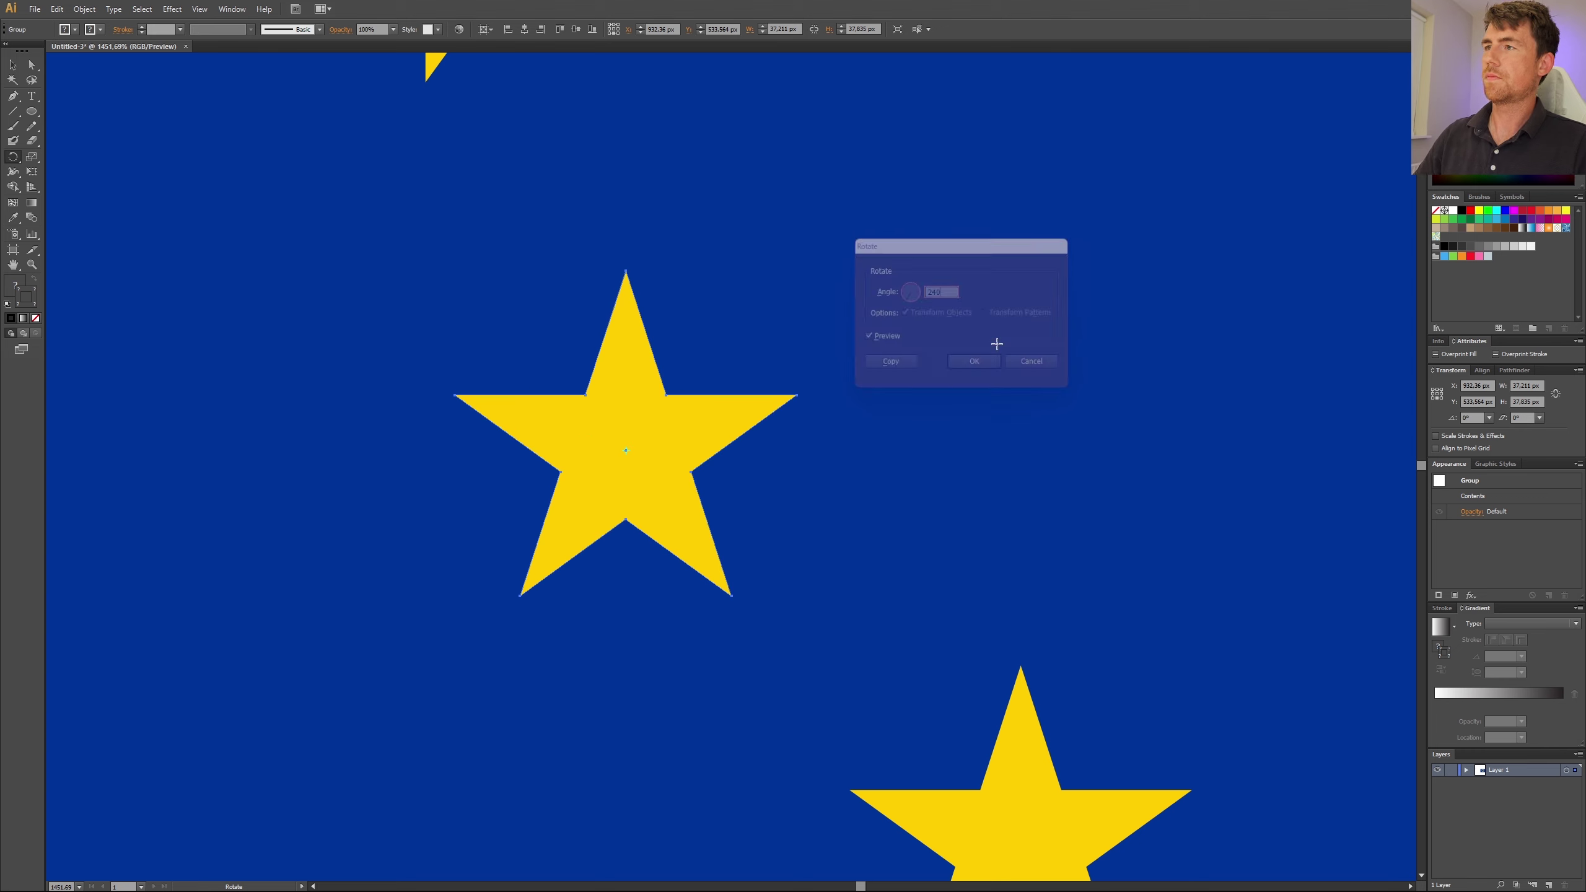
Step: Rotate the star at the nine o'clock position of the ring by 270° about its own centre anchor point
left_click_drag(495, 153, 779, 710)
key("v")
left_click(807, 438)
key("r")
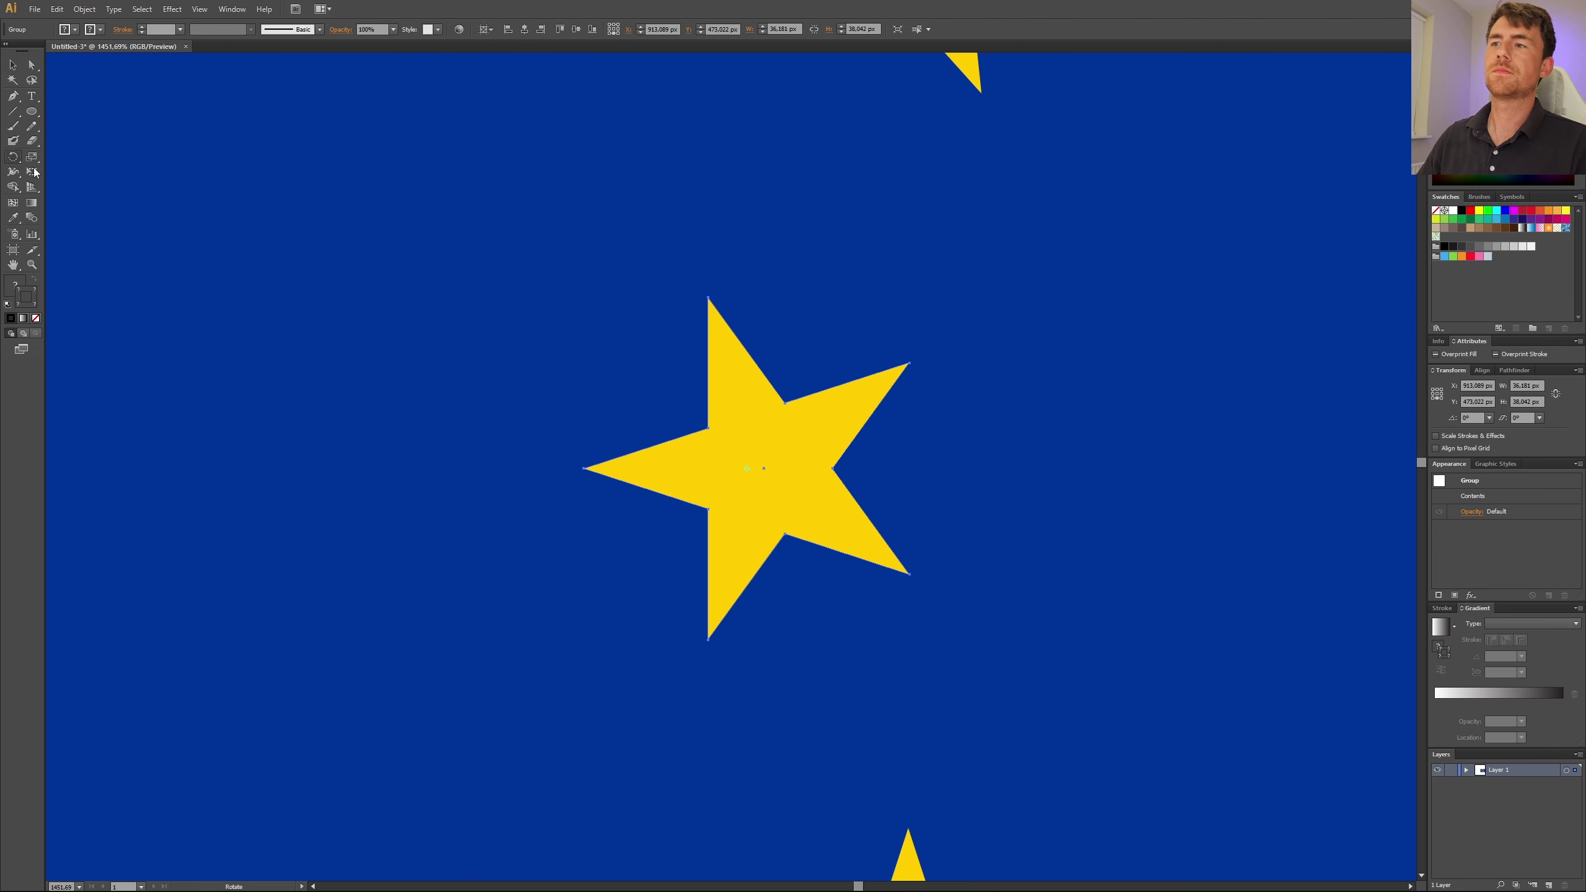
left_click(764, 468, "alt")
type("270")
key("Return")
Step: Rotate the star at the ten o'clock position of the ring by 300° about its own centre anchor point
scroll(871, 425, "up", 10)
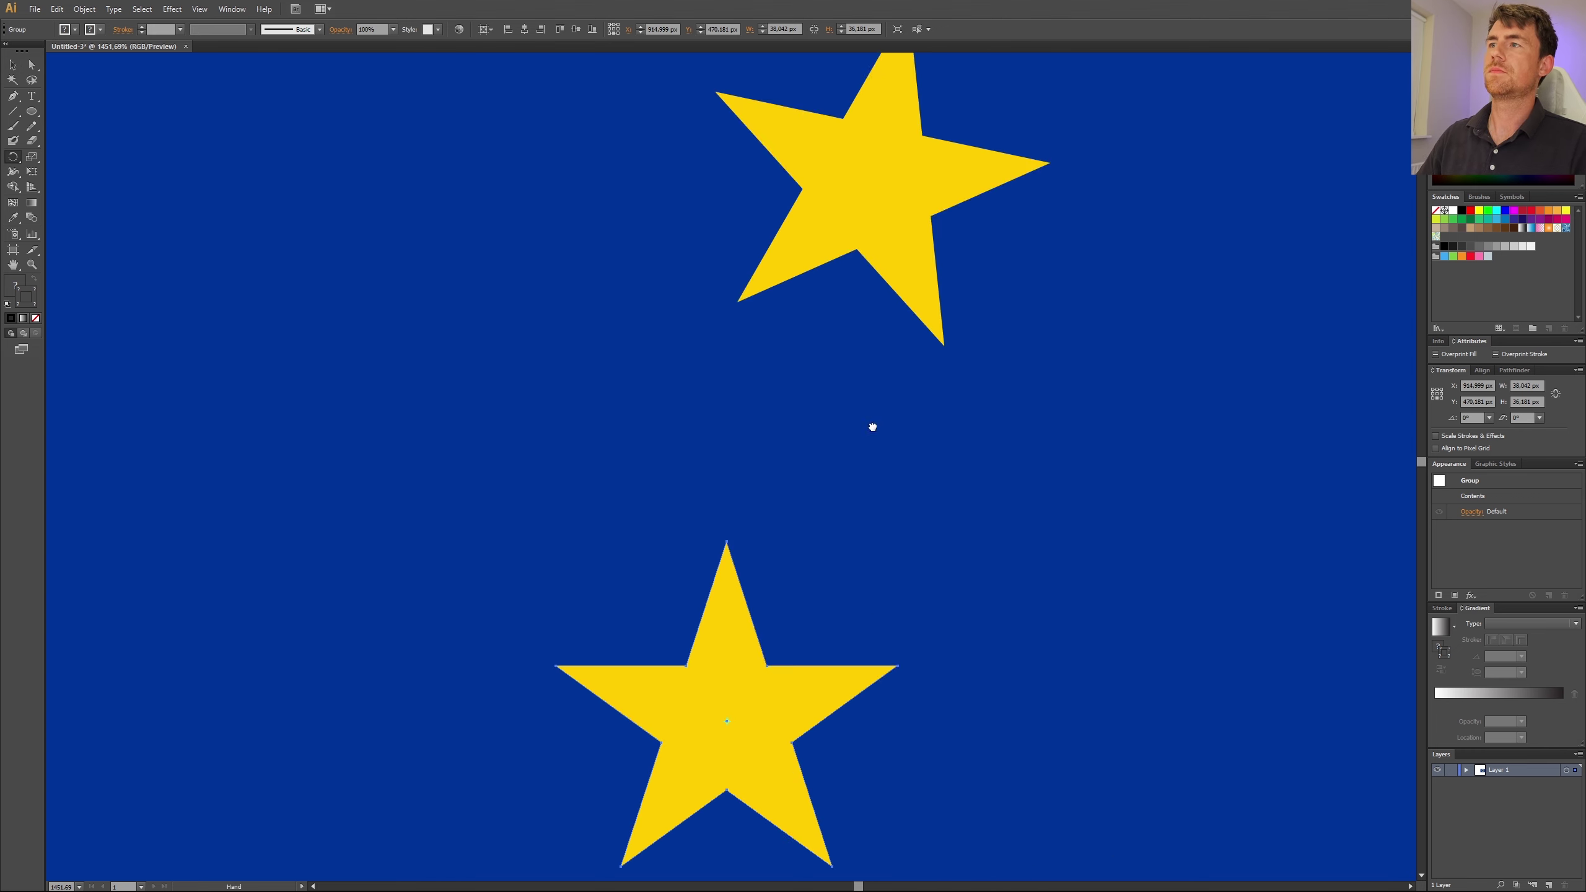
left_click(805, 512)
key("r")
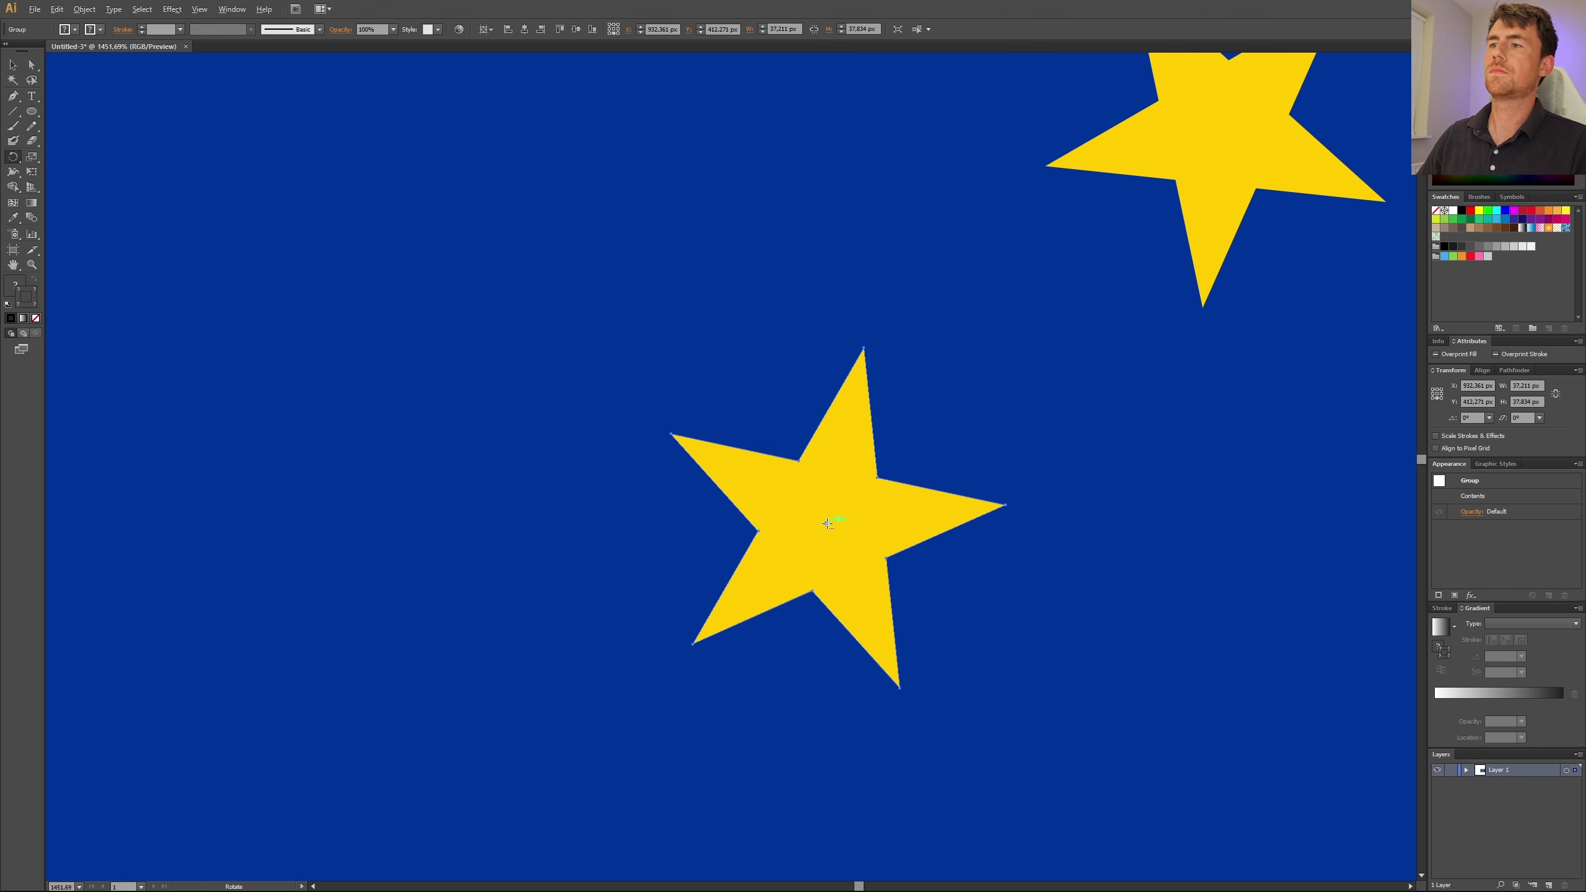
left_click(826, 524, "alt")
type("300")
key("Return")
Step: Rotate the tilted star at the eleven o'clock position upright about its own centre anchor point
left_click_drag(1113, 279, 1364, 53)
key("v")
left_click(525, 394)
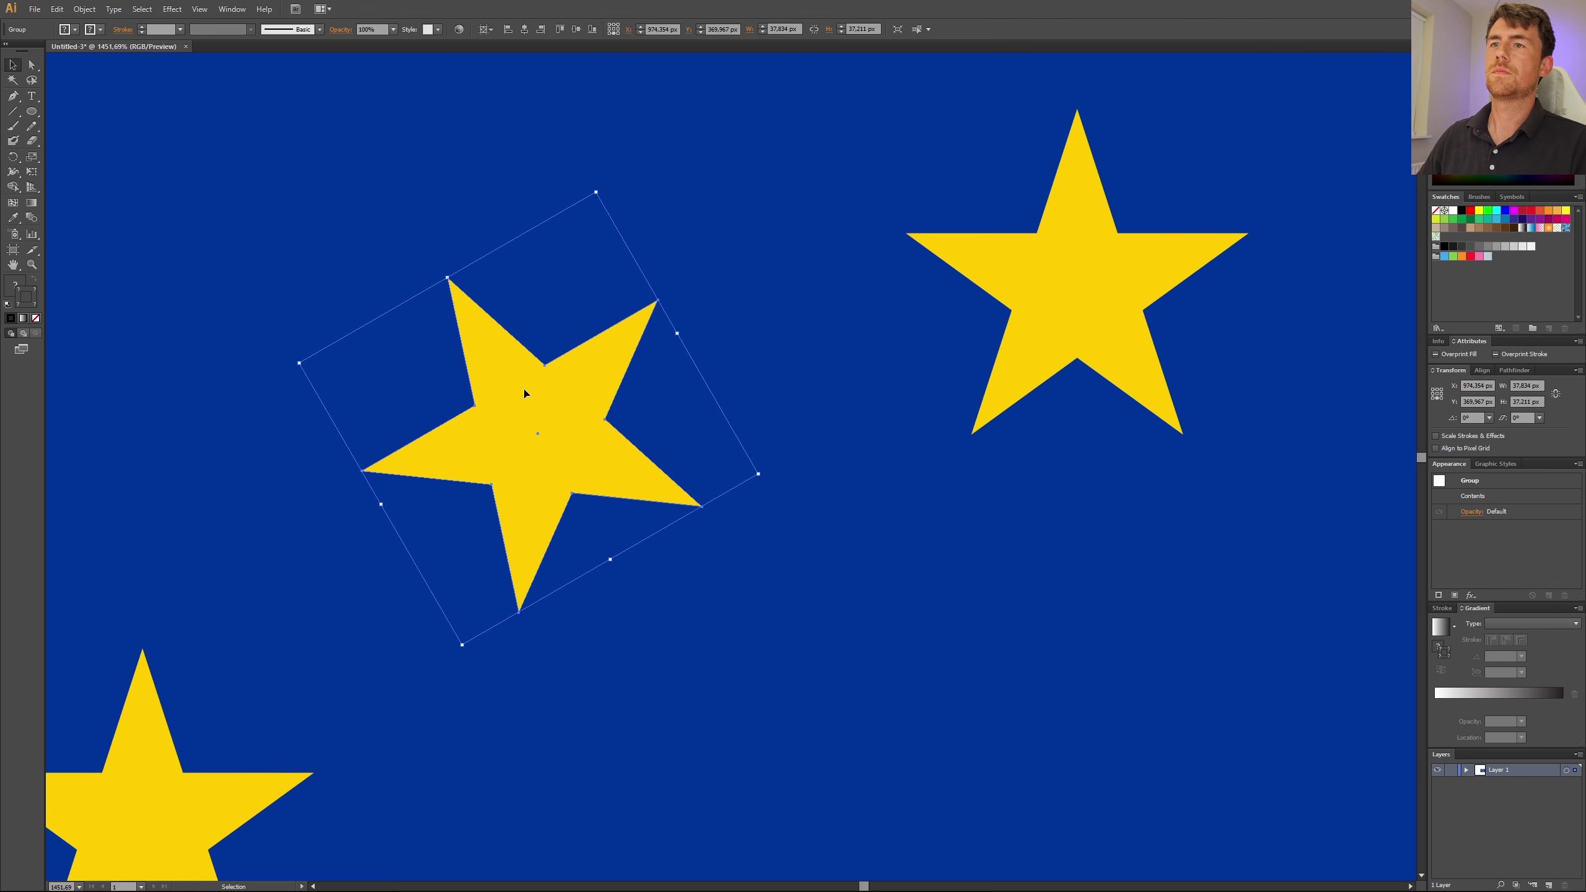
left_click(13, 164)
left_click(538, 433, "alt")
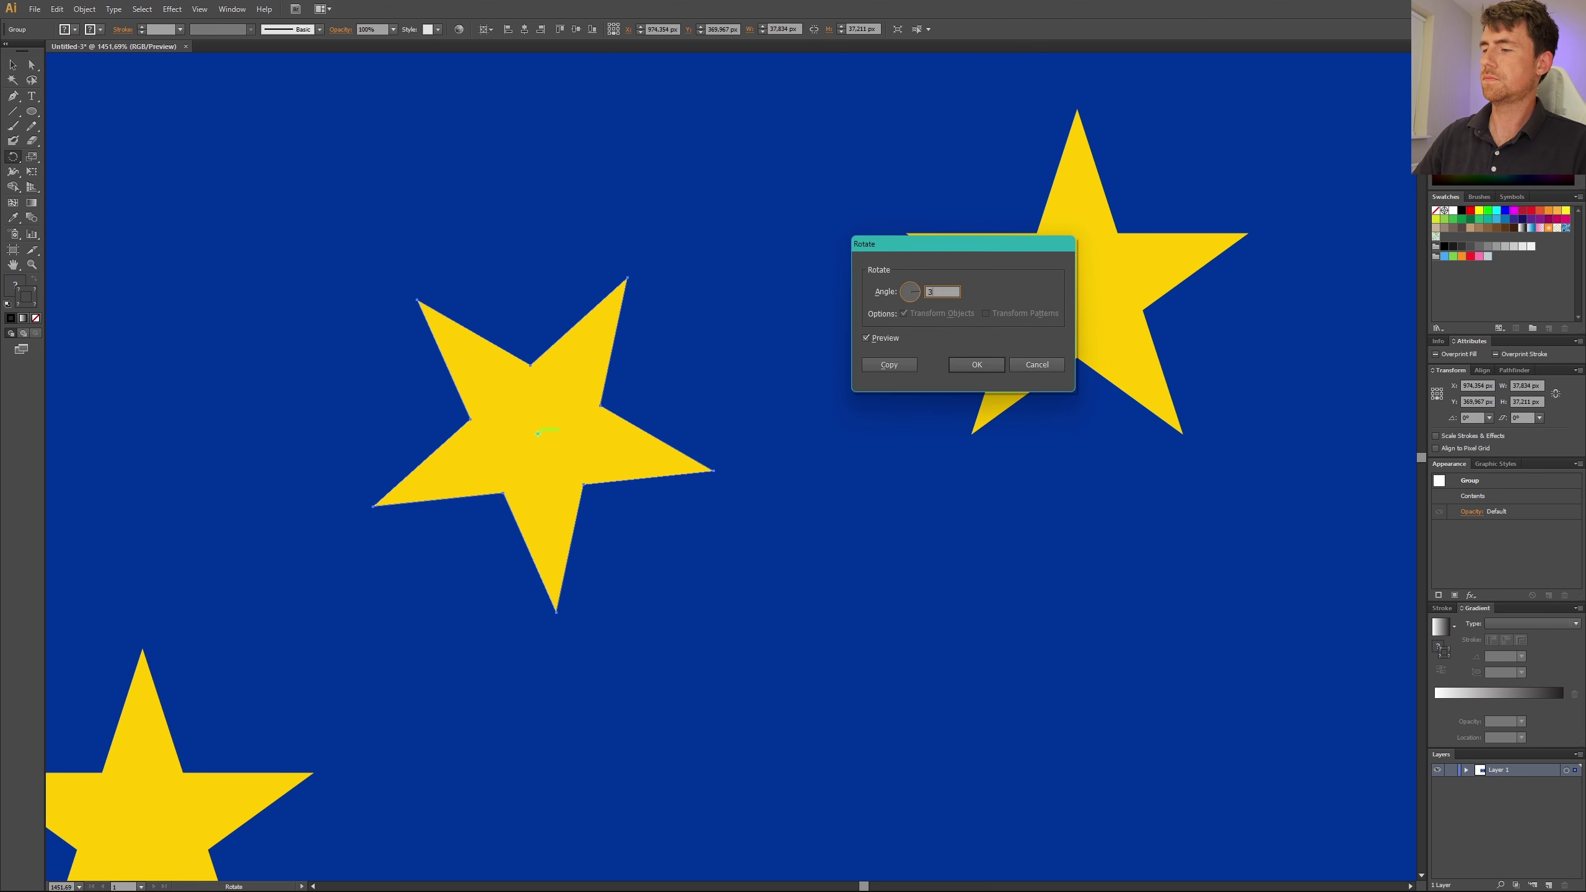
key("Return")
Step: Ungroup the eleven o'clock star from its centre anchor point
key("v")
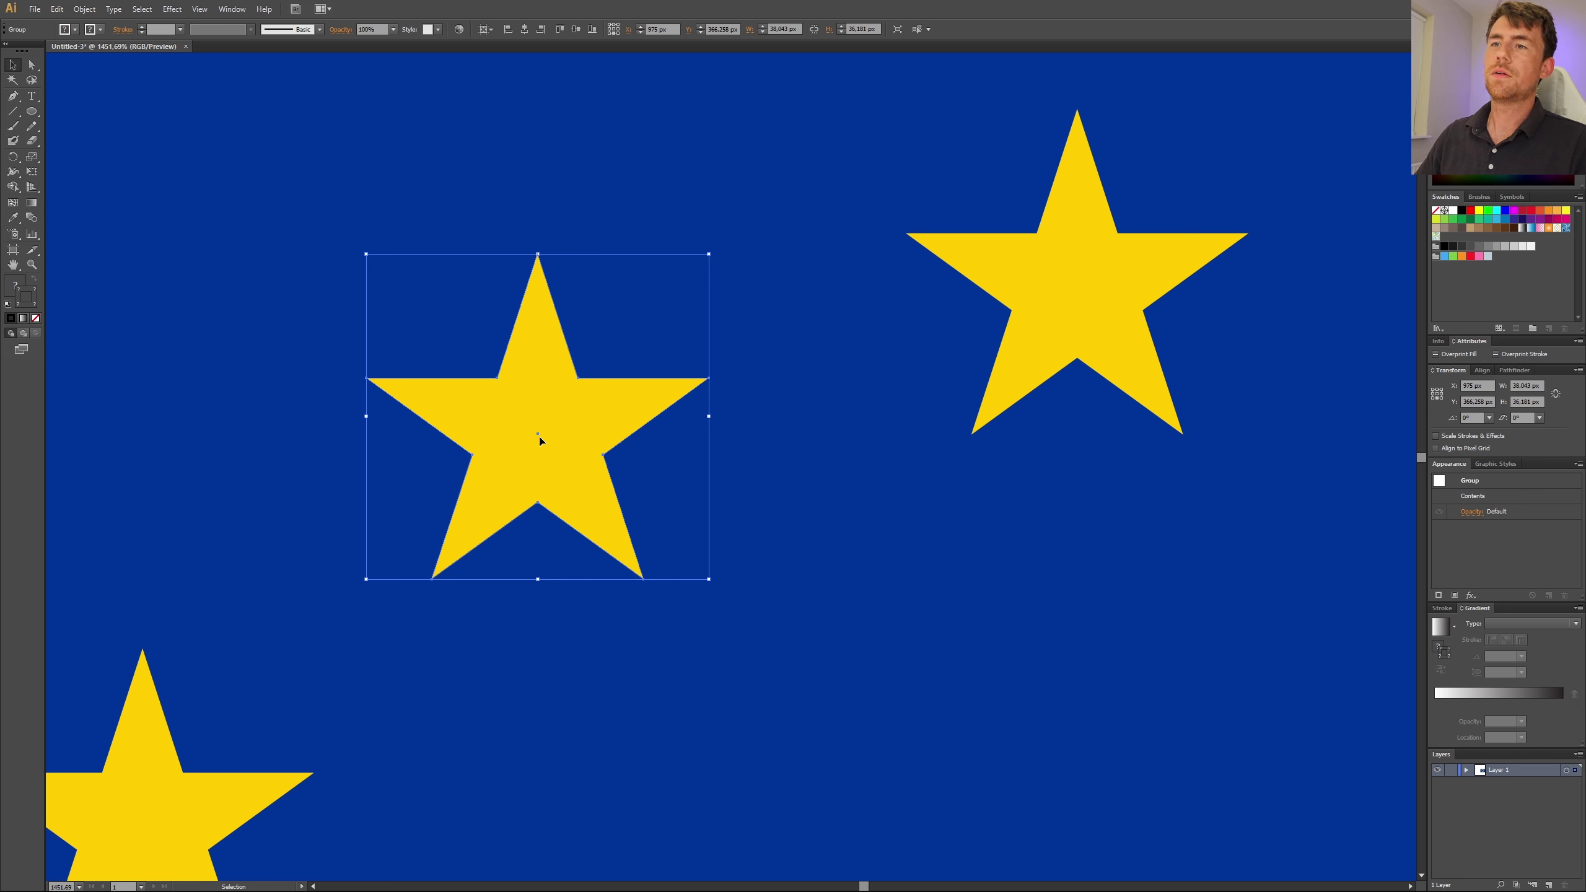
right_click(539, 441)
left_click(578, 513)
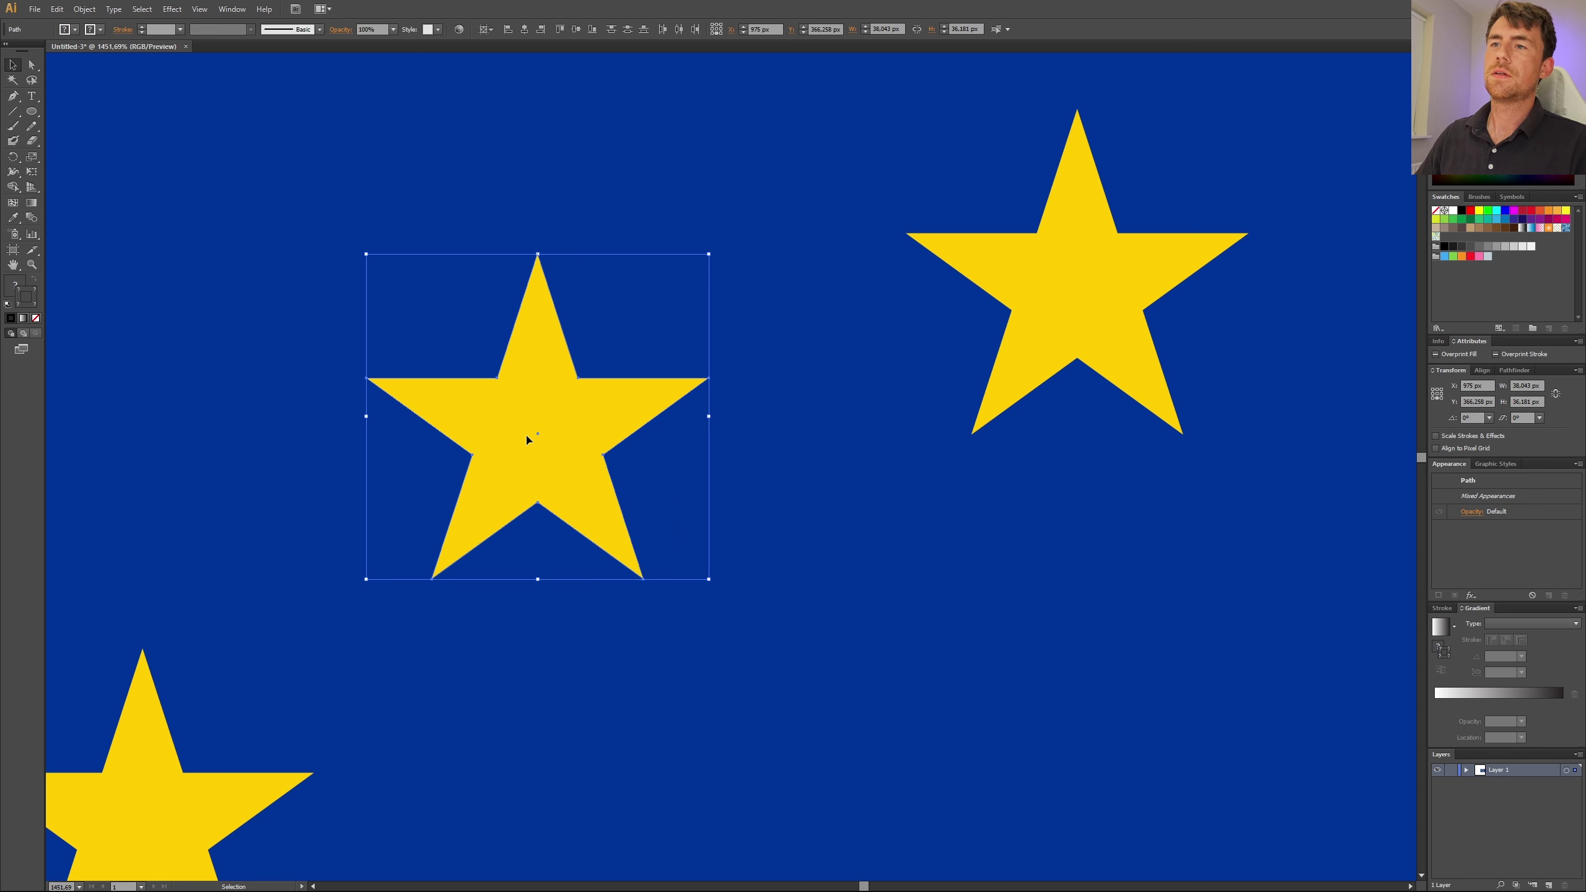
left_click(619, 340)
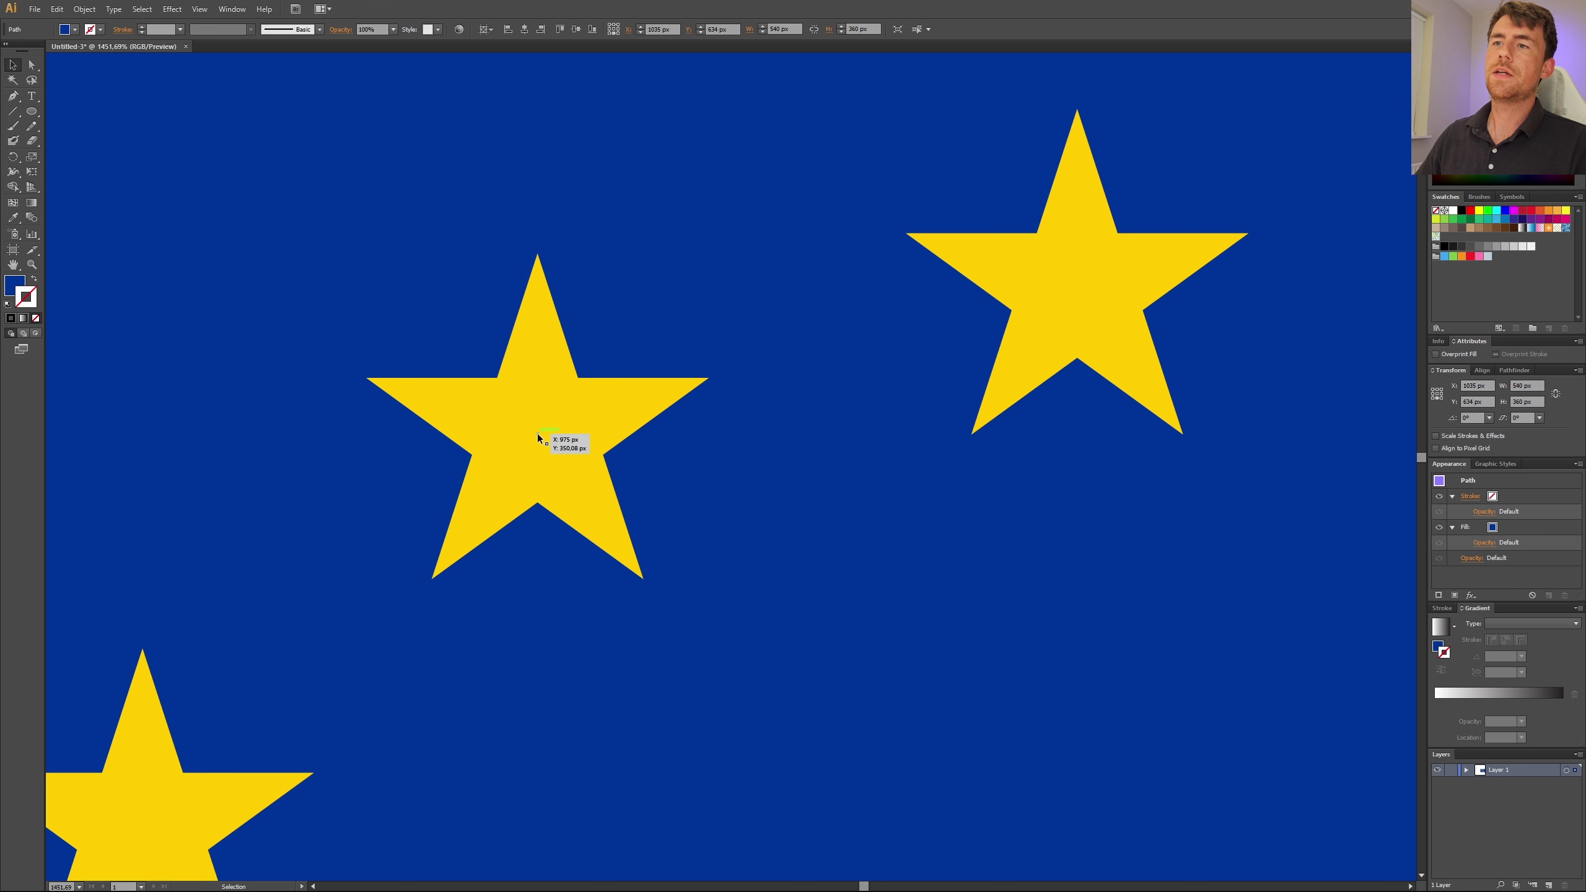
Step: Deselect everything and check the orientation of all twelve stars on the whole flag
key("ctrl+shift+a")
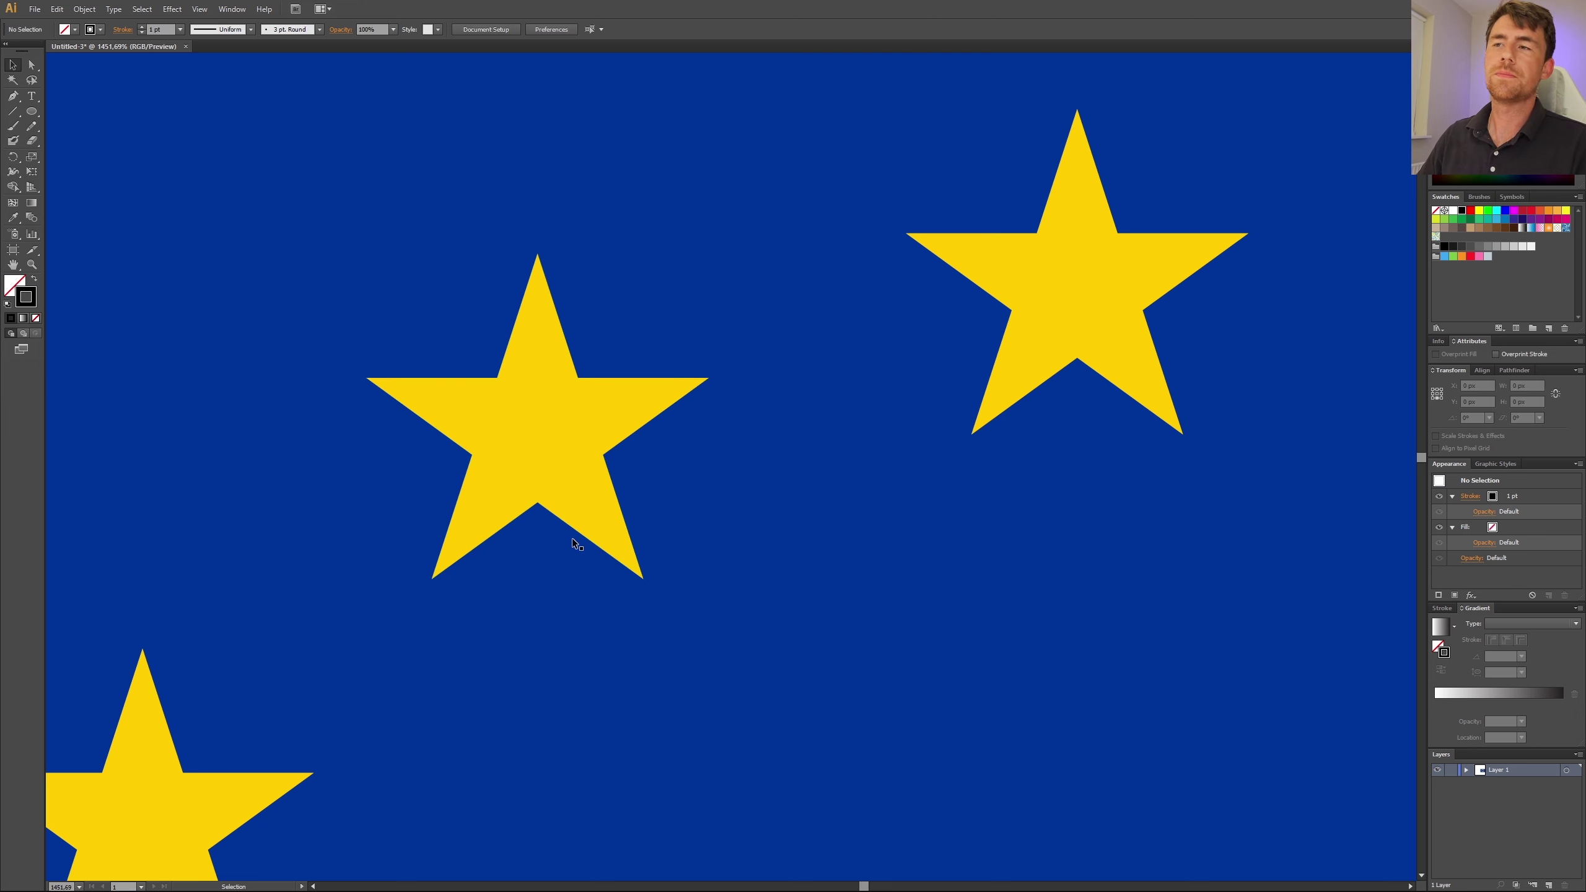
key("ctrl+minus")
key("ctrl+minus")
key("ctrl+minus")
key("ctrl+minus")
key("ctrl+minus")
key("ctrl+minus")
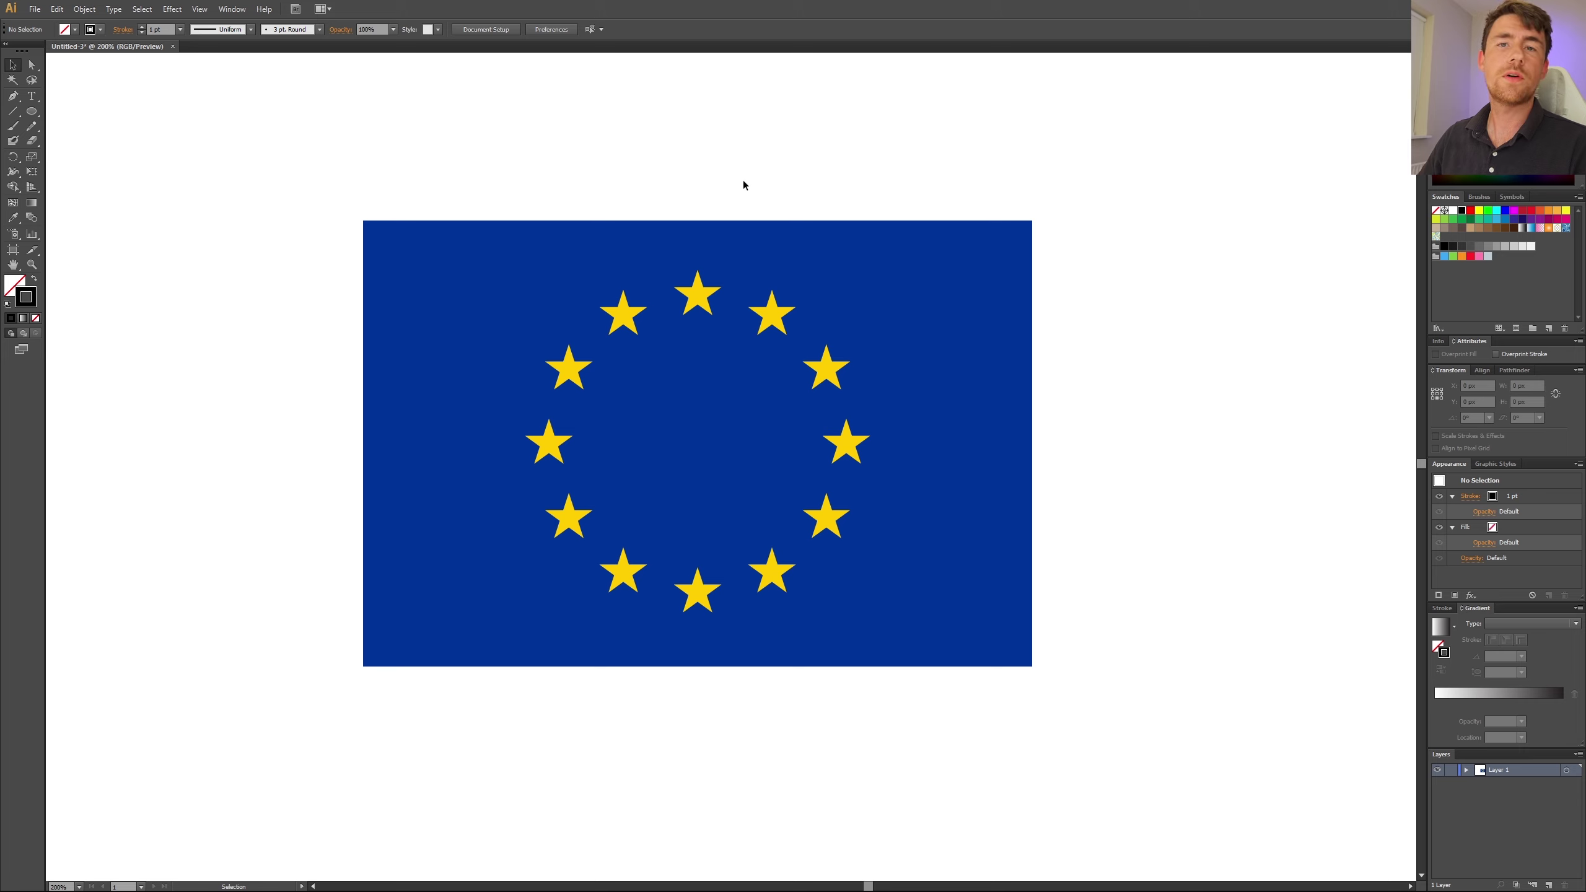